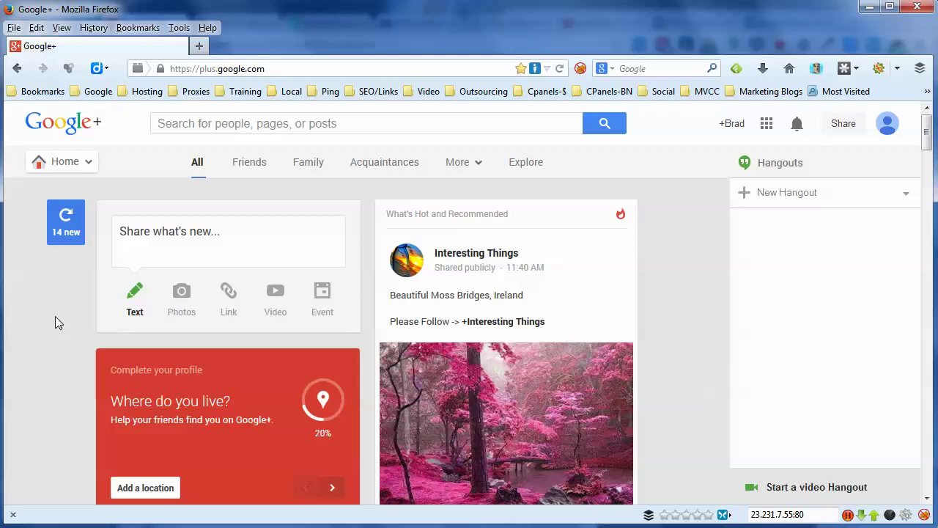
- Open your own Google+ profile and look over its cover area, posts and circles
mouse_move(67, 163)
click(62, 202)
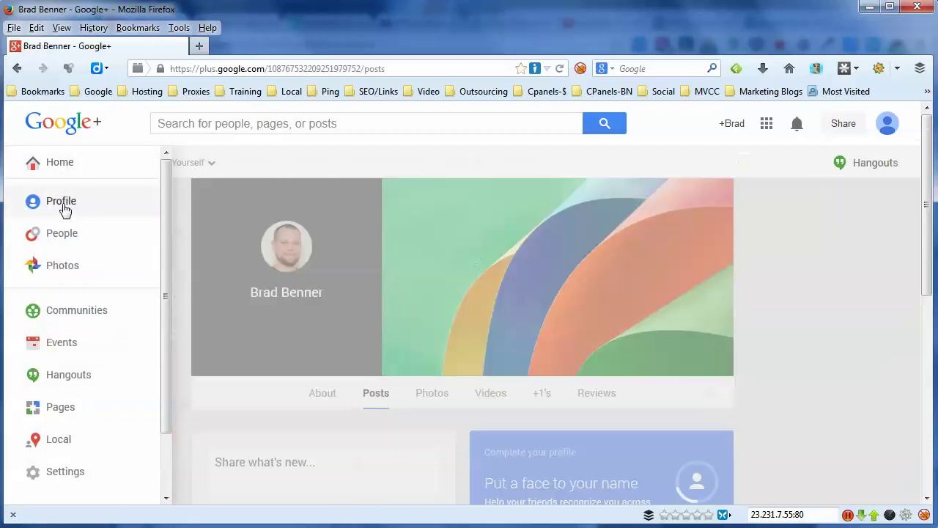
scroll(477, 330, down, 2)
scroll(231, 271, up, 2)
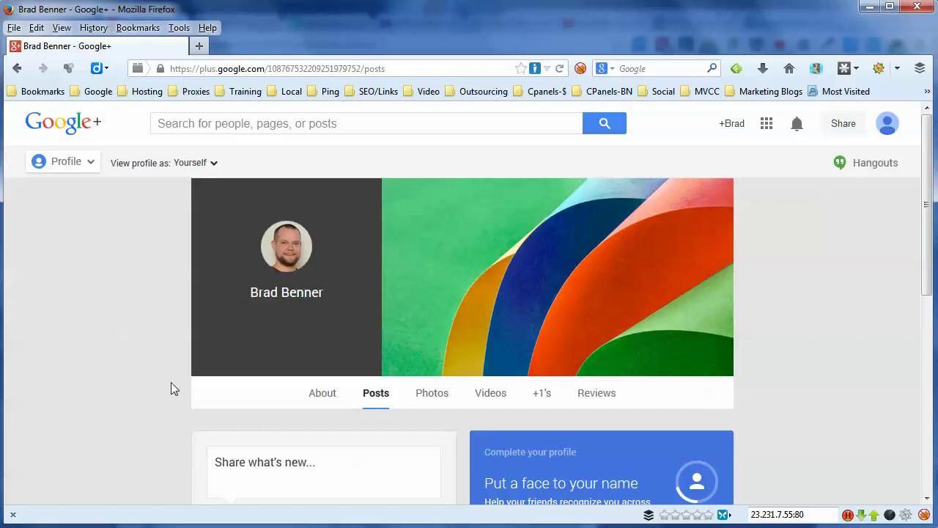
scroll(139, 350, down, 4)
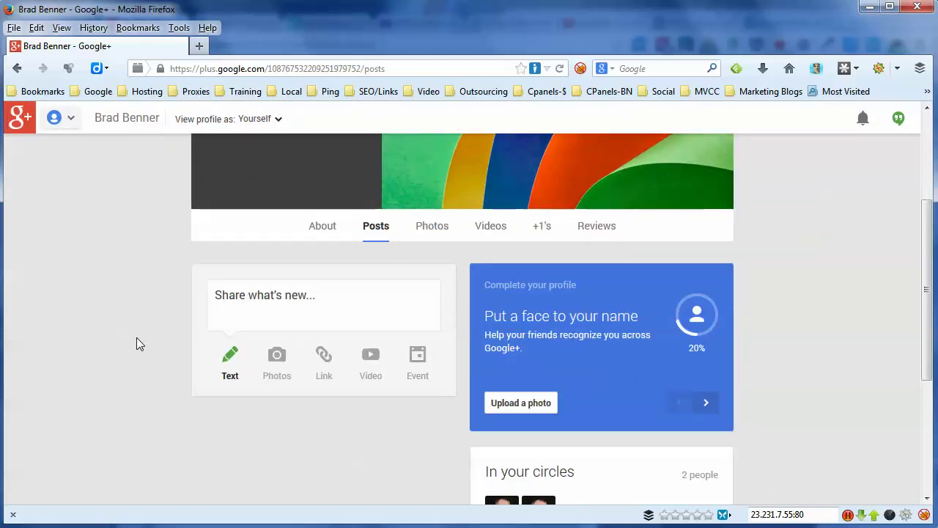
scroll(137, 342, down, 2)
scroll(231, 320, up, 4)
- Open the profile's About section and review its Story, Work, Education, Places, Contact Information and Links fields
click(322, 311)
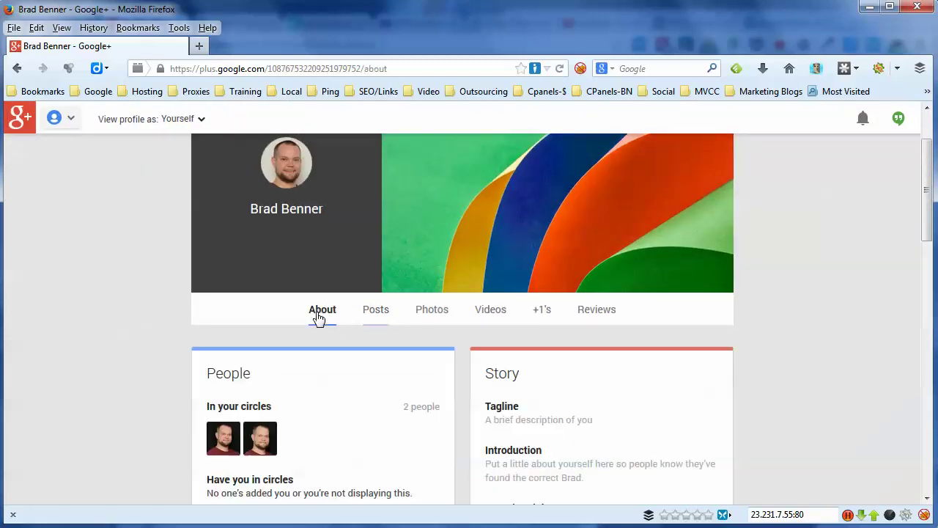
scroll(78, 316, down, 4)
scroll(693, 339, down, 10)
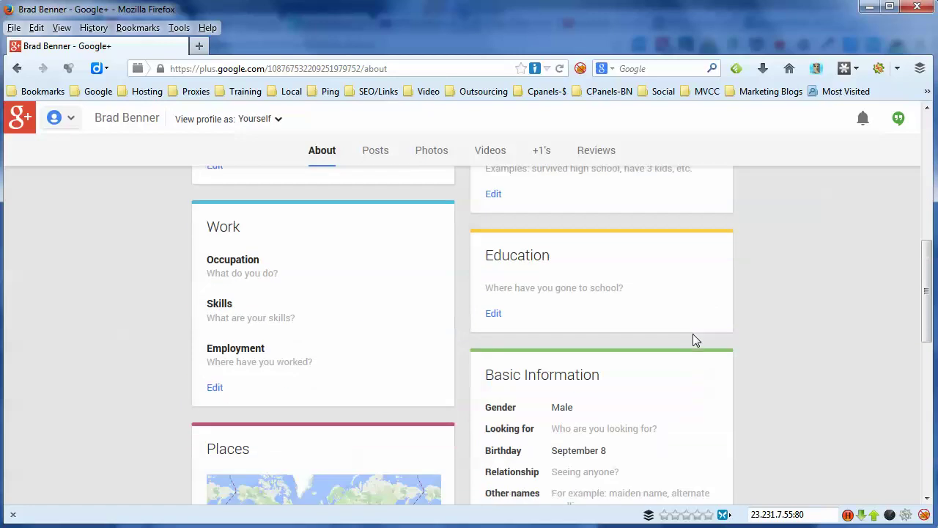
scroll(544, 419, down, 6)
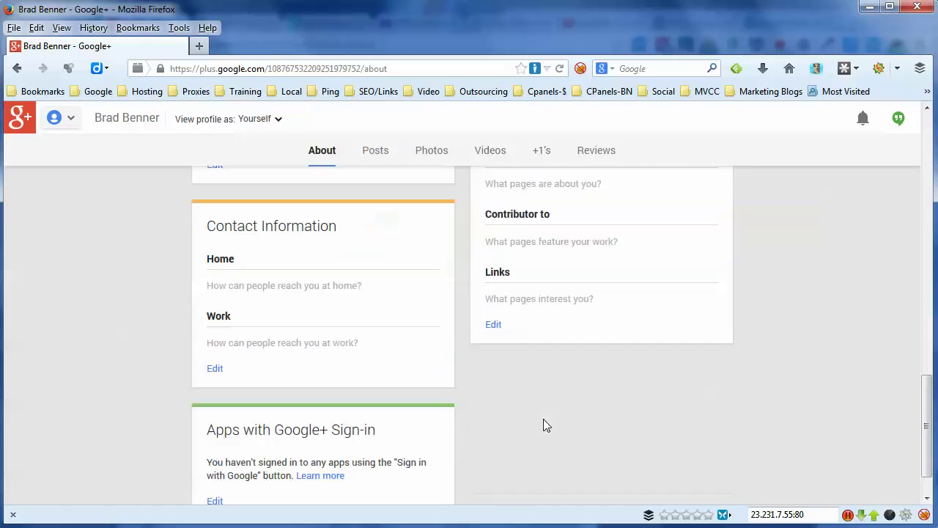
scroll(543, 424, up, 4)
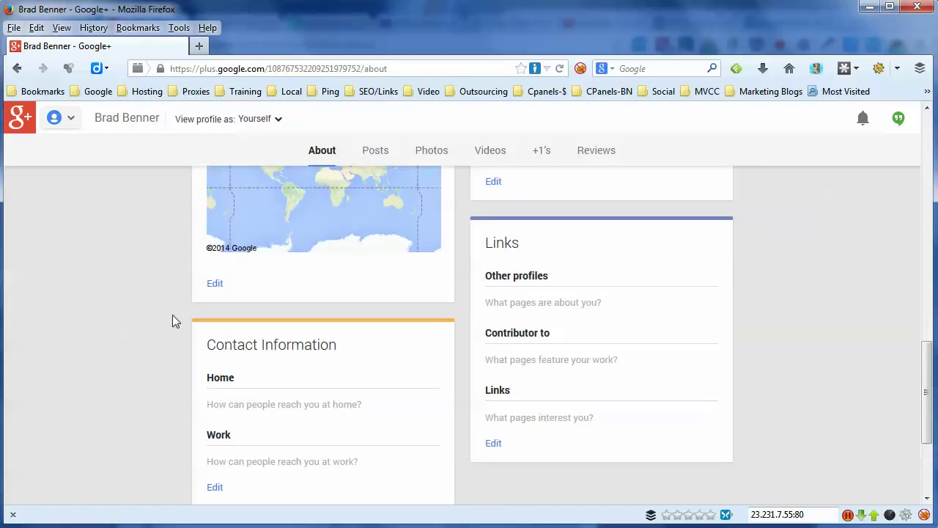
scroll(170, 312, up, 8)
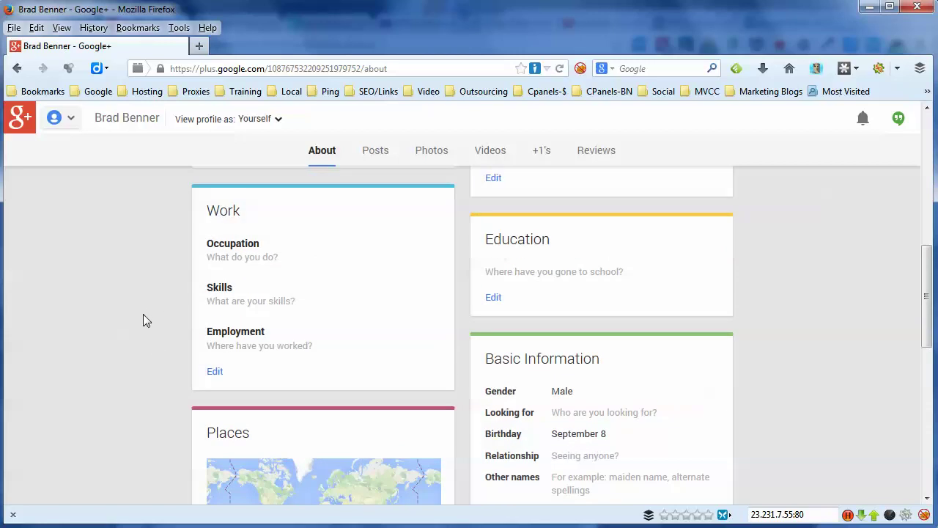
scroll(143, 320, up, 10)
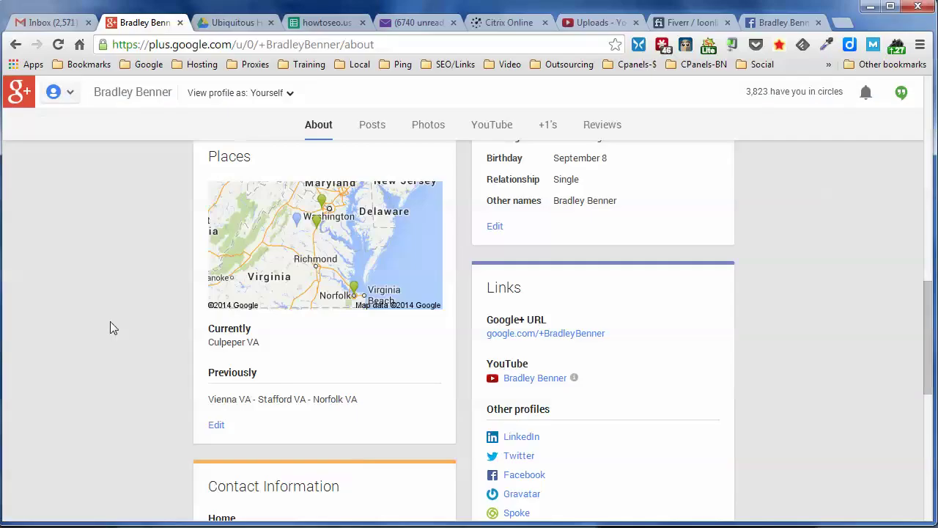
- Switch to the established example profile in Chrome and examine its cover image, People, Story, Work and Education sections
scroll(110, 323, up, 5)
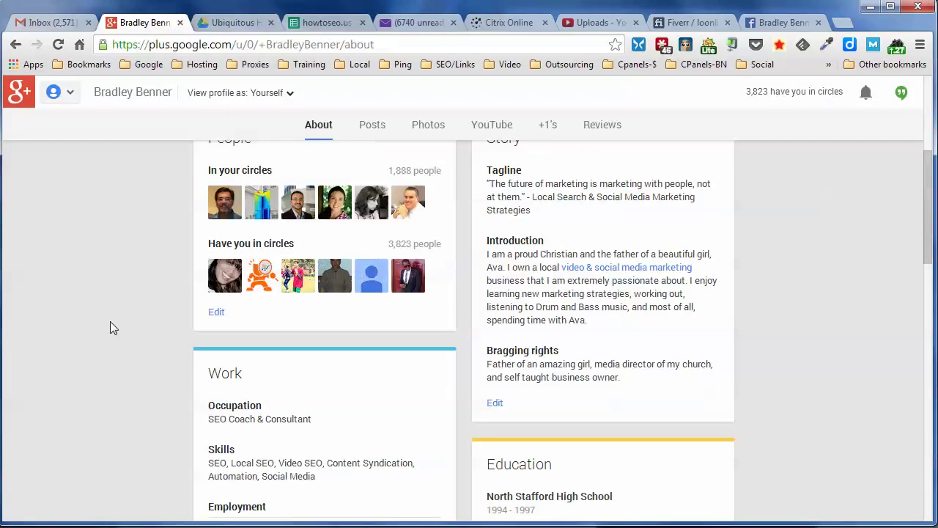
scroll(110, 321, up, 4)
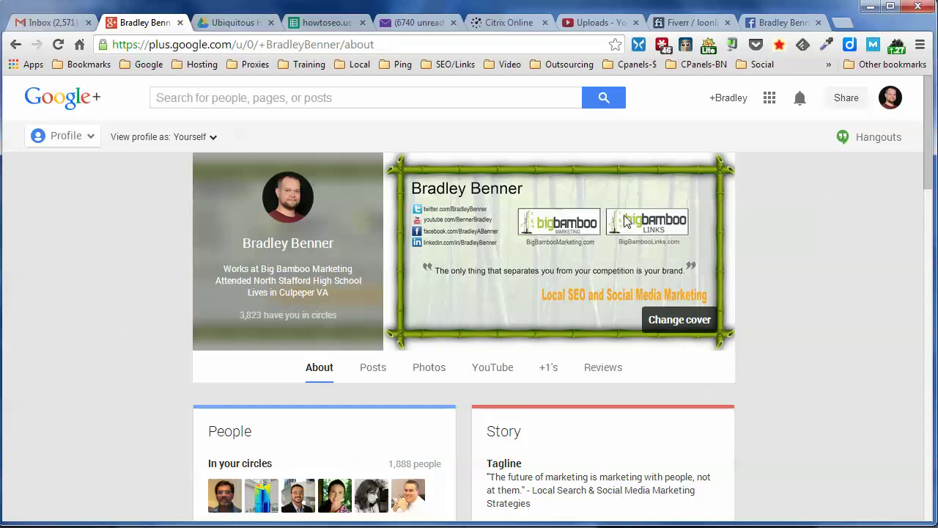
scroll(558, 249, down, 3)
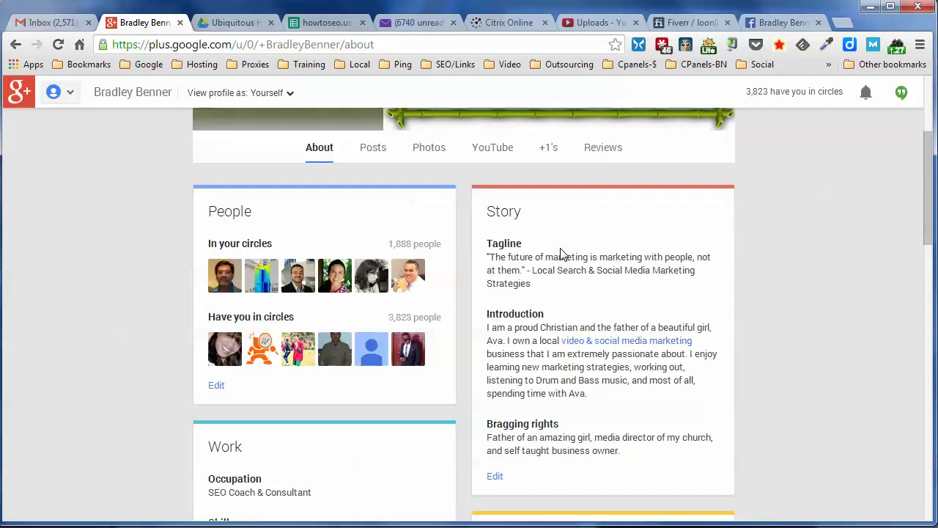
scroll(565, 276, down, 1)
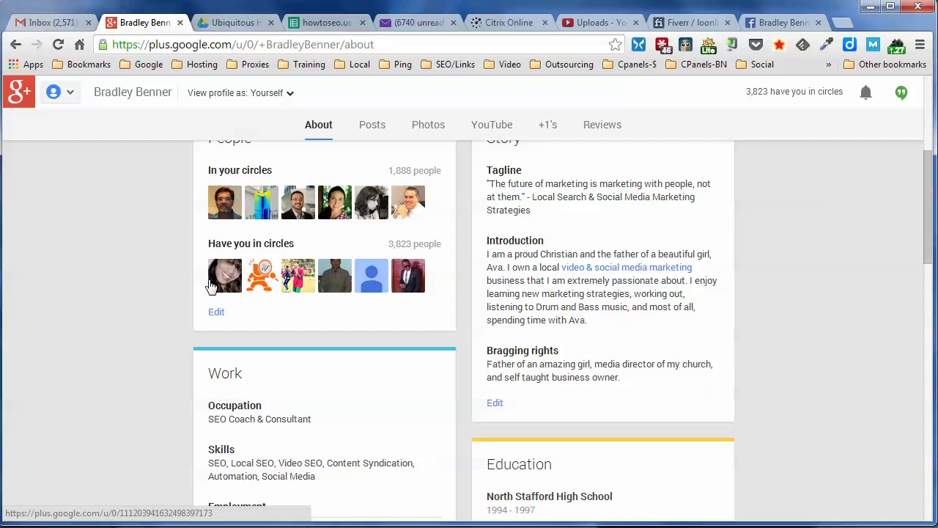
scroll(187, 252, up, 1)
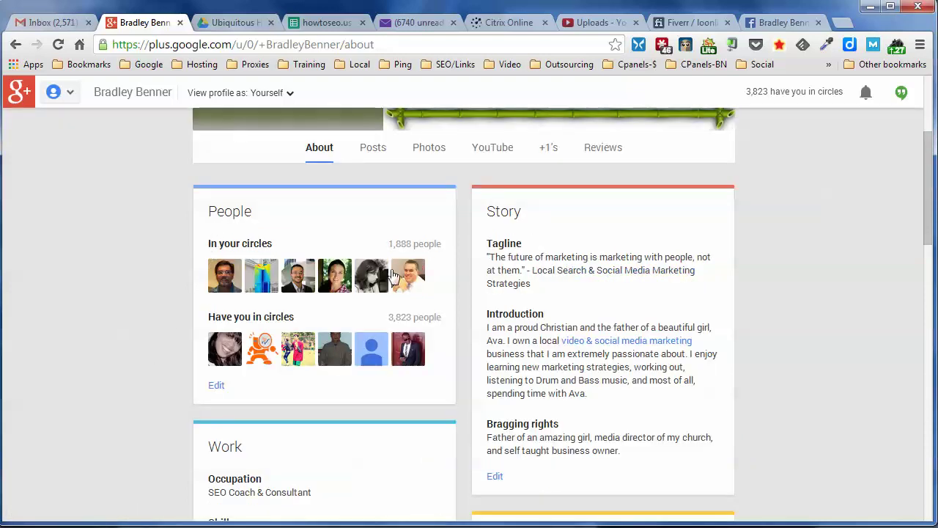
scroll(380, 282, down, 3)
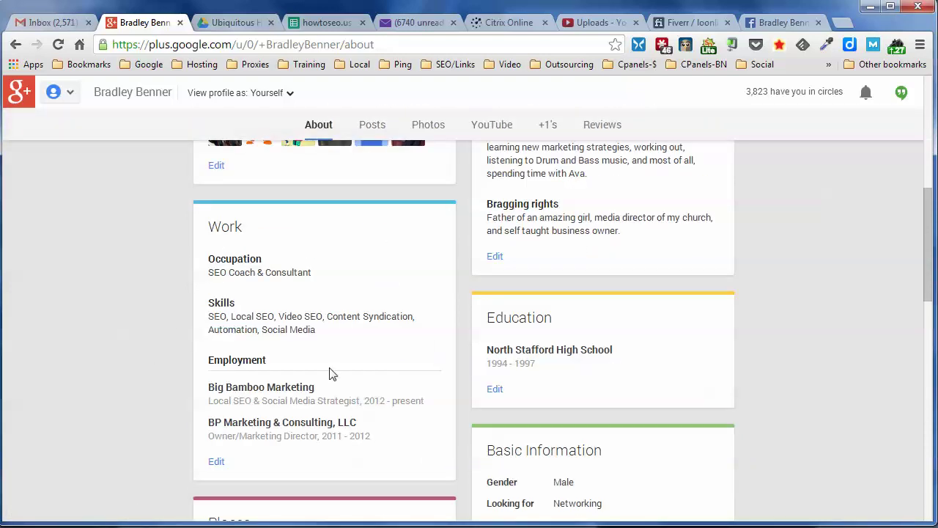
scroll(300, 389, down, 1)
scroll(650, 286, down, 3)
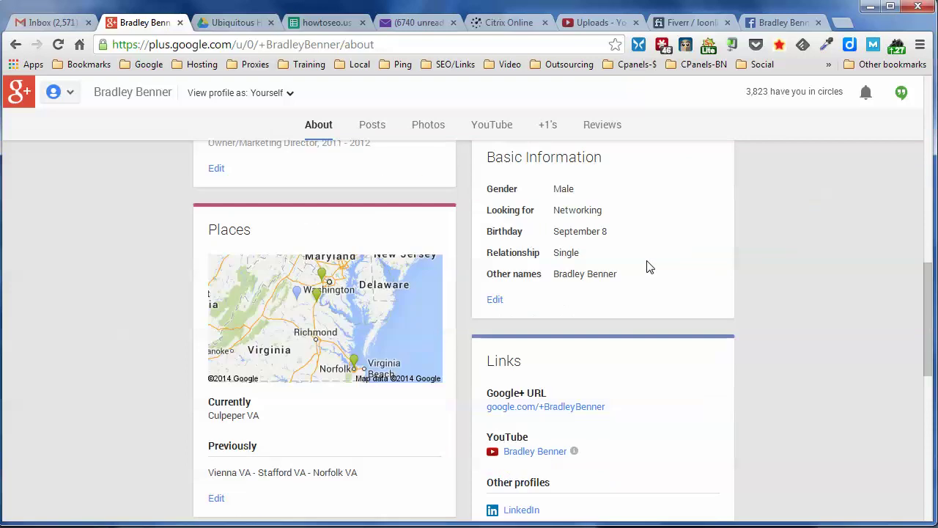
- Examine how the example profile fills in its Places, Contact Information, Other profiles and Contributor to sections
scroll(257, 266, down, 2)
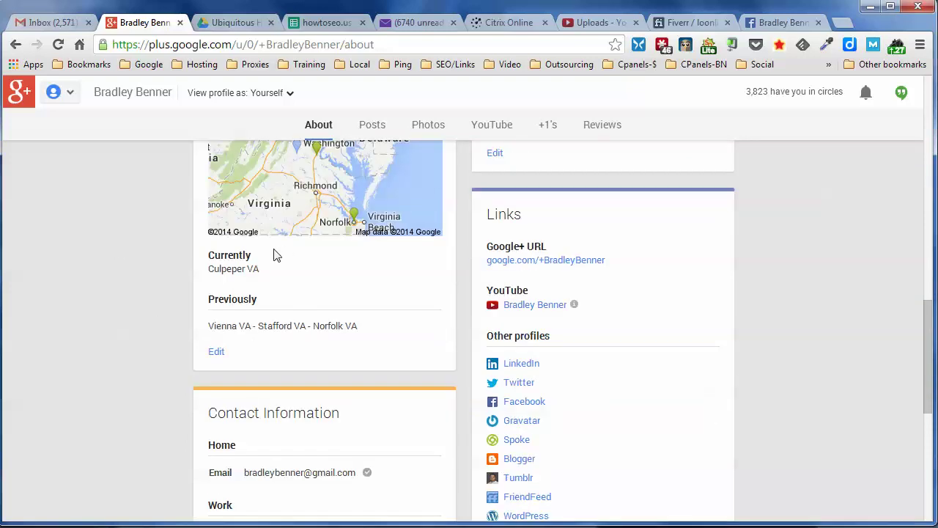
scroll(495, 303, down, 1)
scroll(530, 362, down, 2)
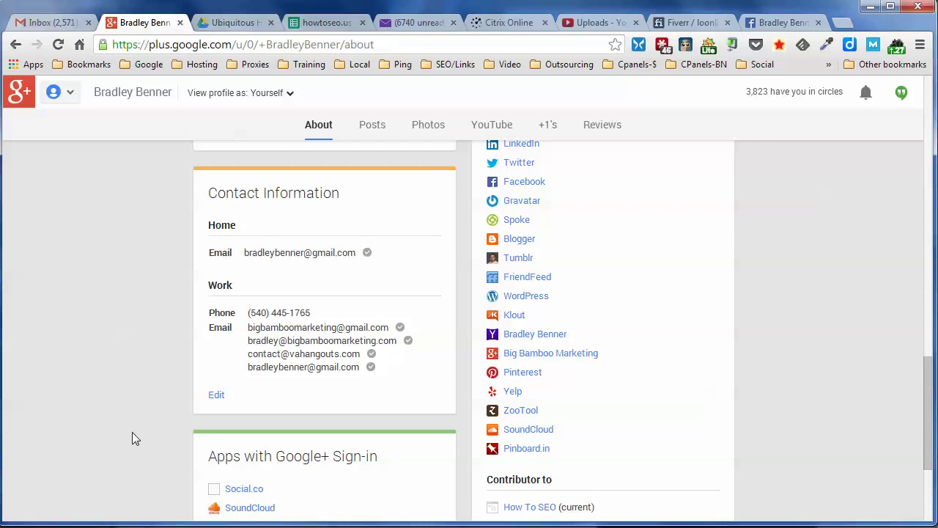
scroll(176, 381, down, 2)
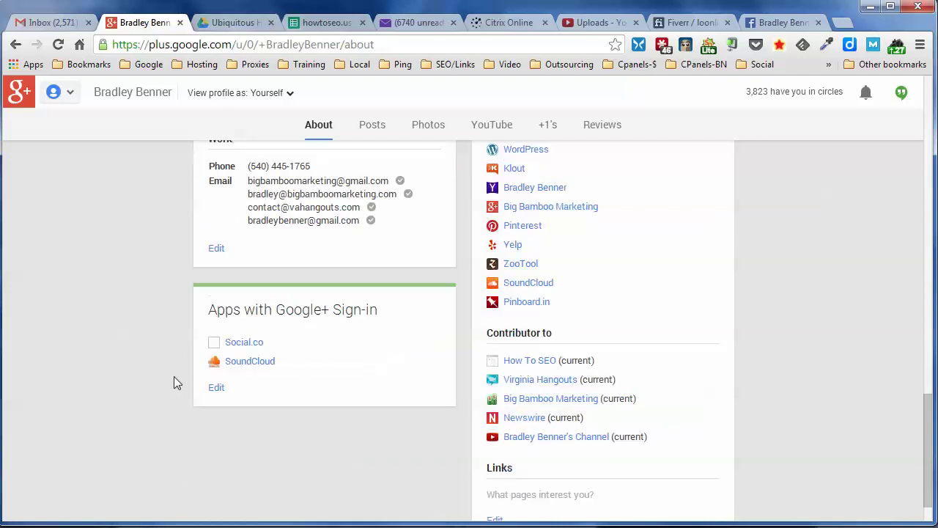
scroll(749, 454, up, 5)
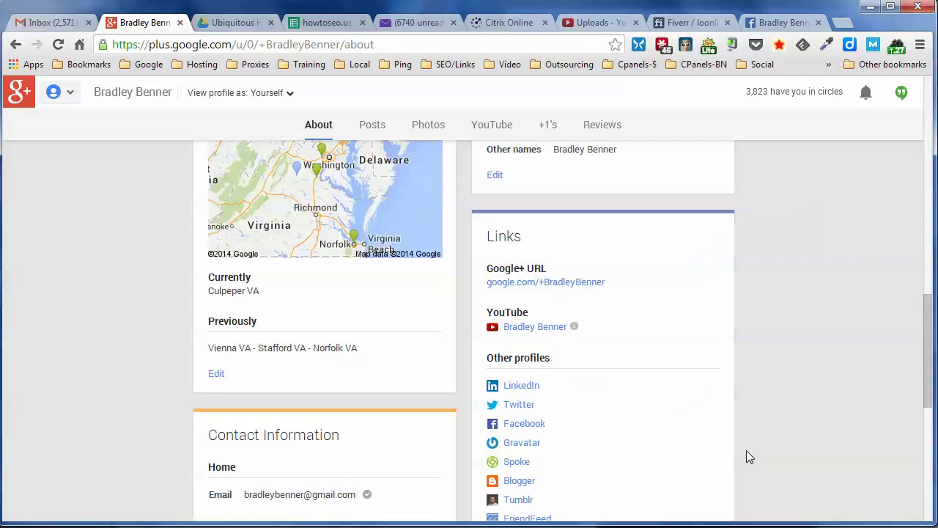
scroll(747, 450, up, 5)
scroll(740, 453, down, 6)
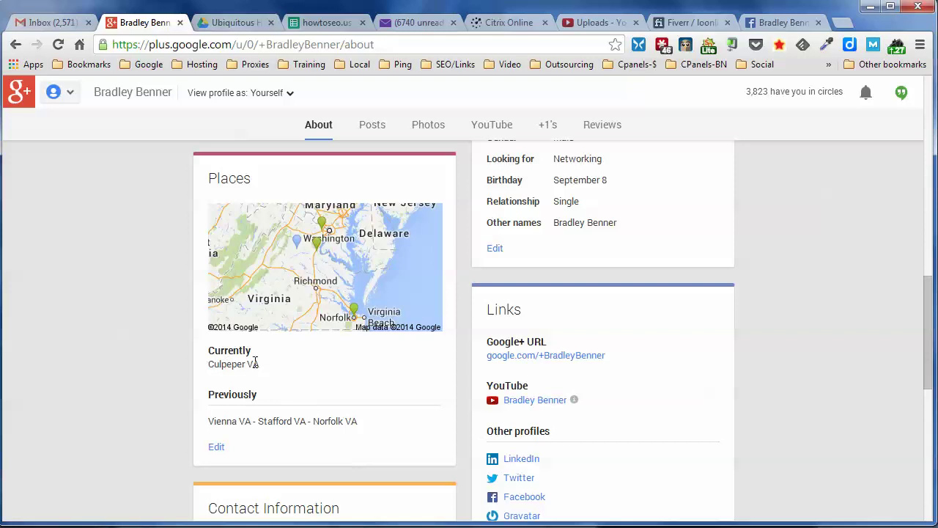
scroll(151, 368, up, 10)
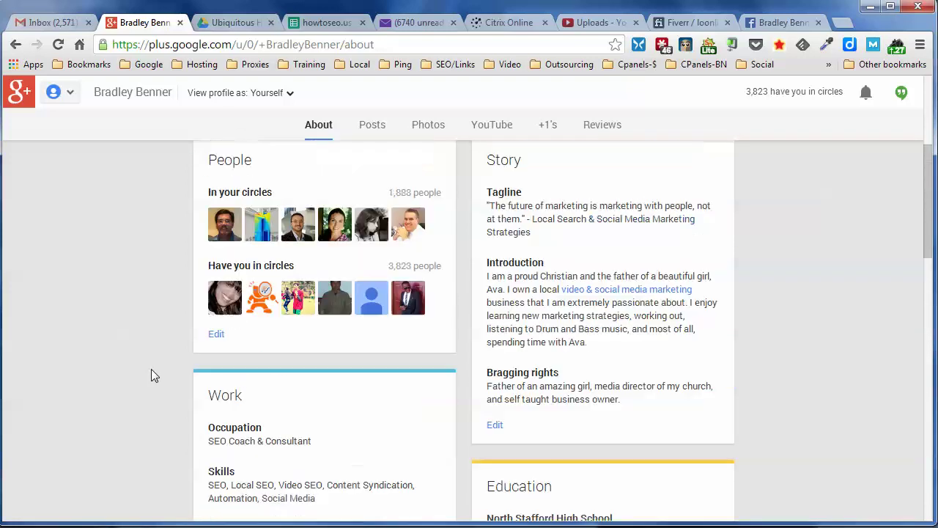
scroll(151, 369, up, 1)
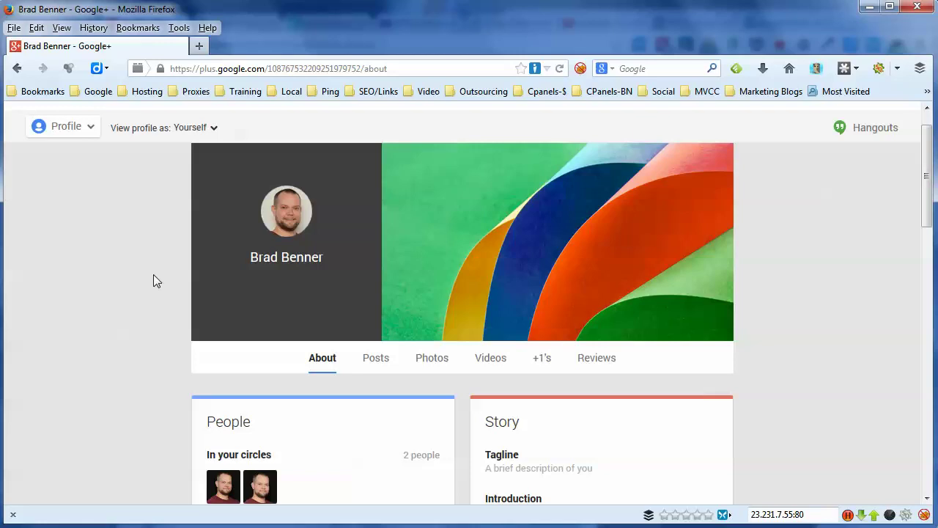
- Return to the new profile in Firefox and search Google+ for "houston tx"
scroll(123, 326, up, 1)
click(265, 122)
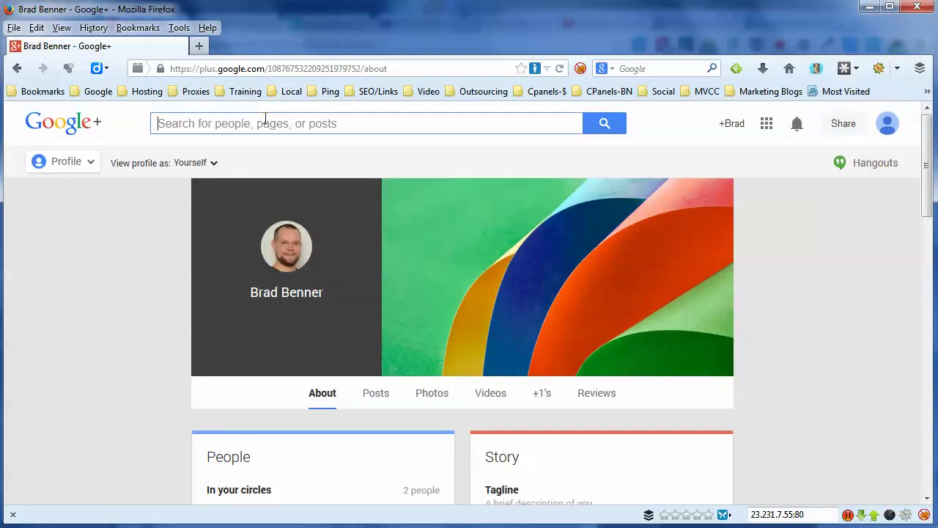
click(142, 344)
click(170, 122)
text(houston)
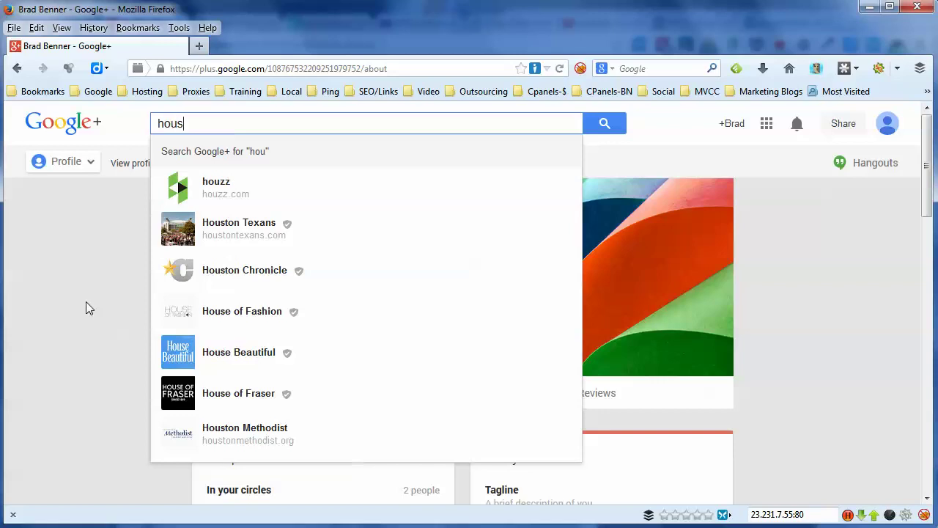
text(x)
key(Return)
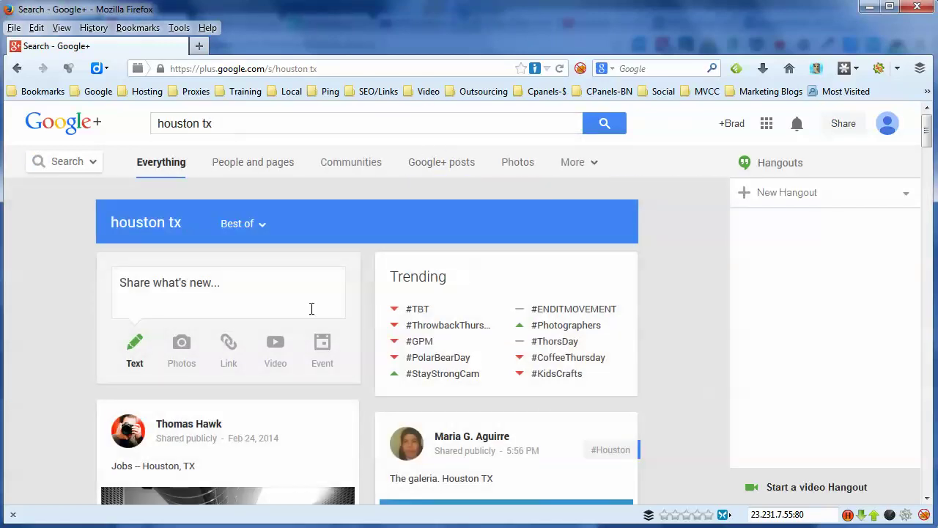
- Look through the posts and hashtags in the Everything results for "houston tx"
scroll(354, 276, down, 5)
scroll(351, 308, down, 1)
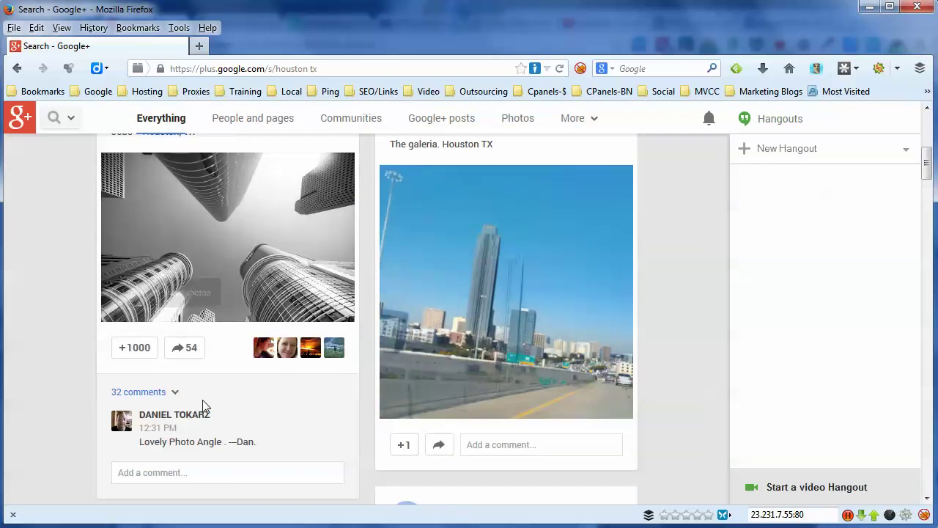
scroll(220, 381, up, 5)
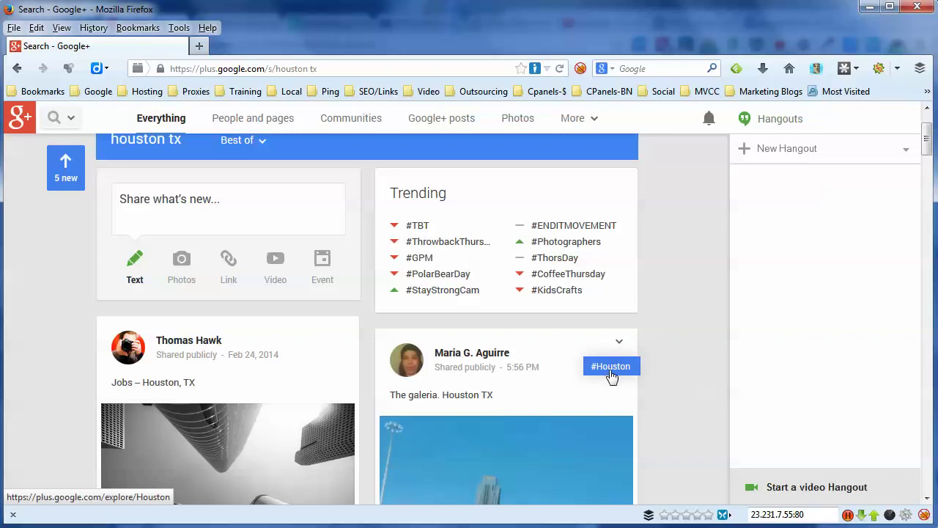
scroll(620, 378, down, 2)
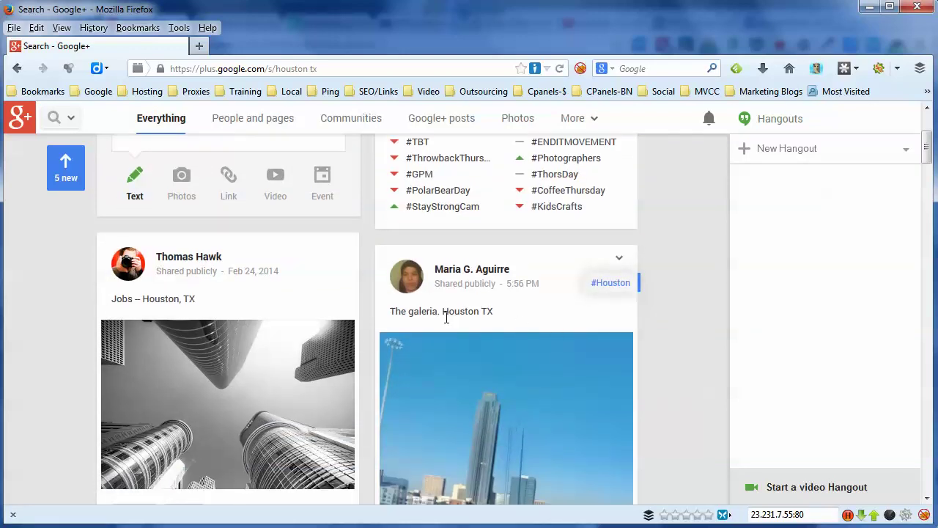
scroll(649, 352, down, 8)
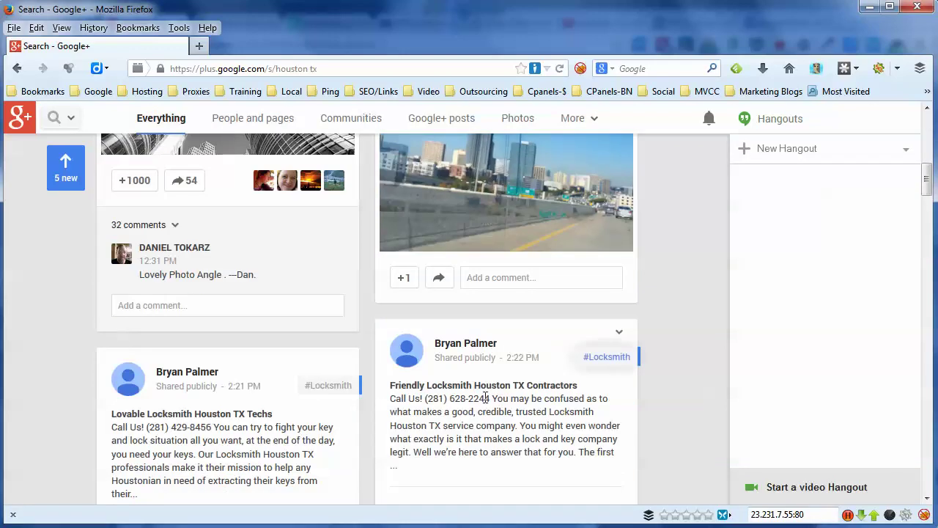
scroll(447, 404, down, 4)
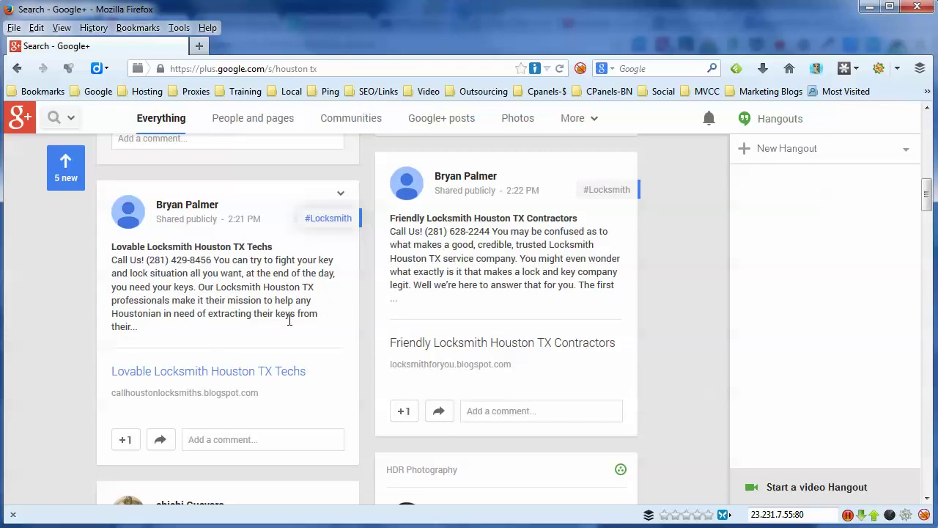
scroll(293, 323, up, 15)
scroll(294, 326, up, 3)
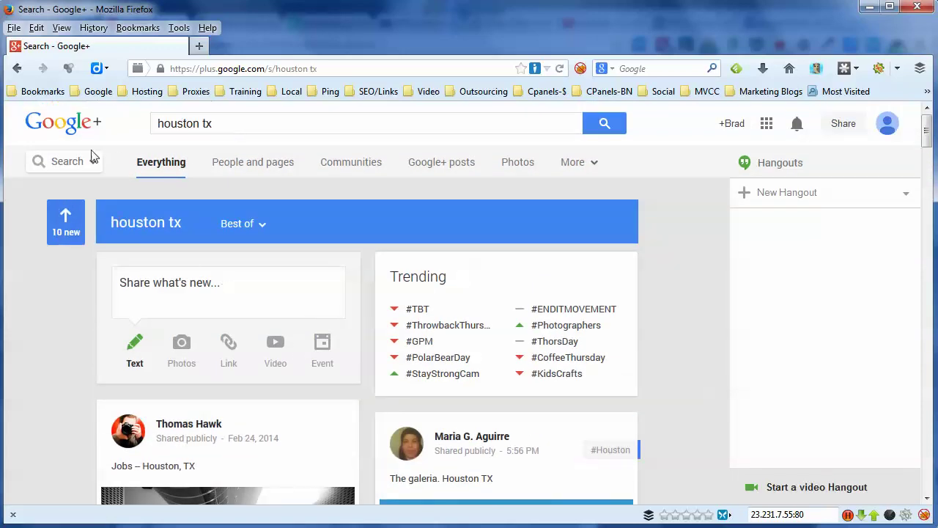
- Narrow the "houston tx" results to people and pages and browse the listed local profiles and businesses
click(262, 168)
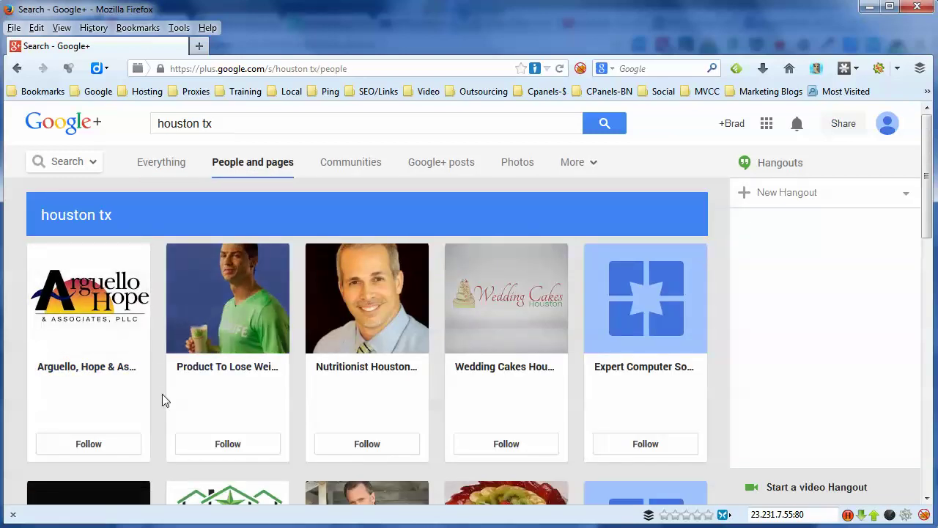
scroll(163, 393, down, 3)
scroll(318, 351, down, 10)
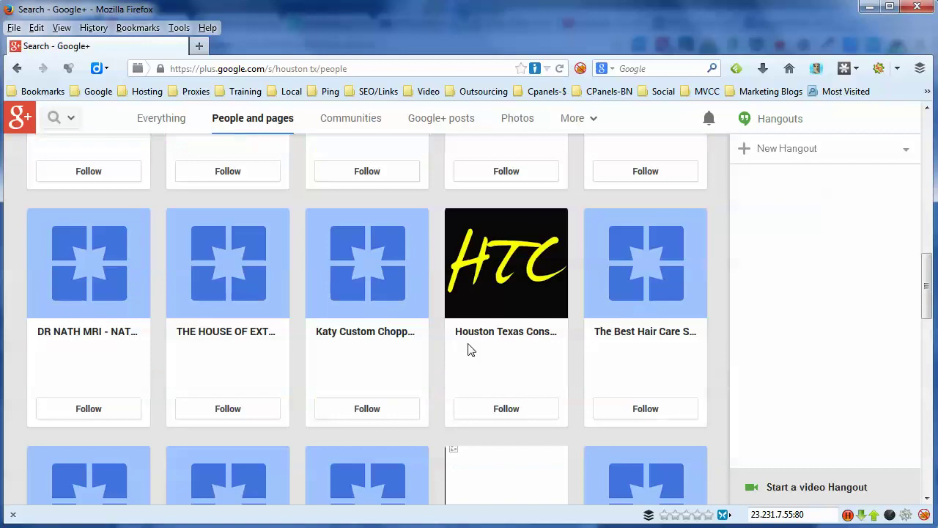
scroll(469, 350, up, 12)
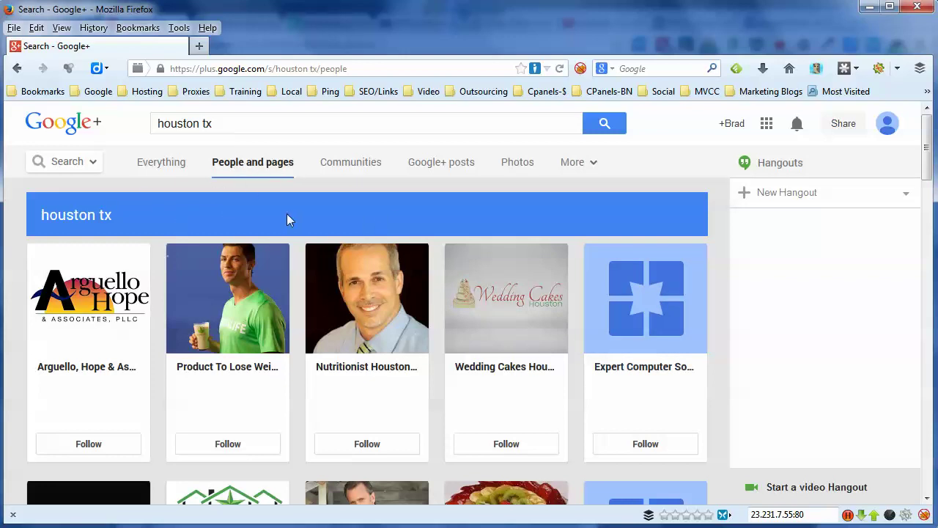
- Look through the Houston people and pages results and examine the circle choices offered for following or adding a listing
scroll(225, 207, down, 2)
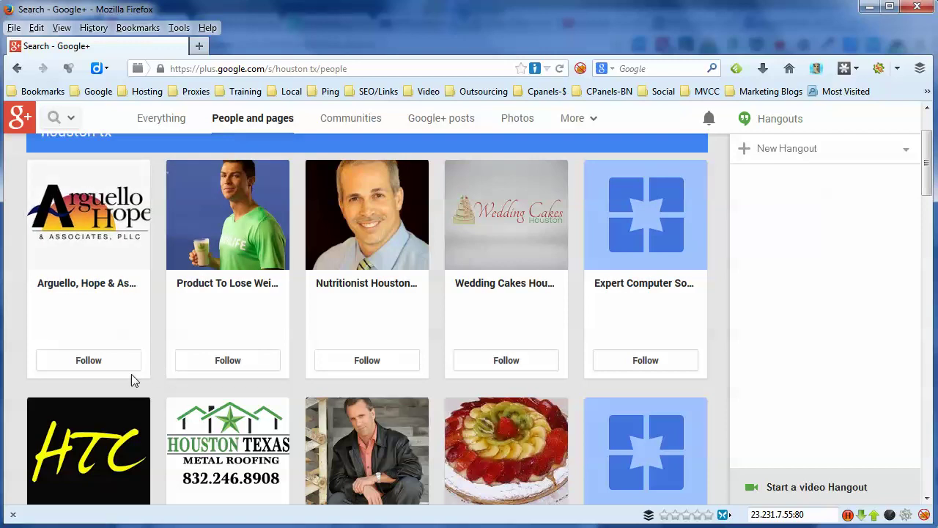
mouse_move(80, 363)
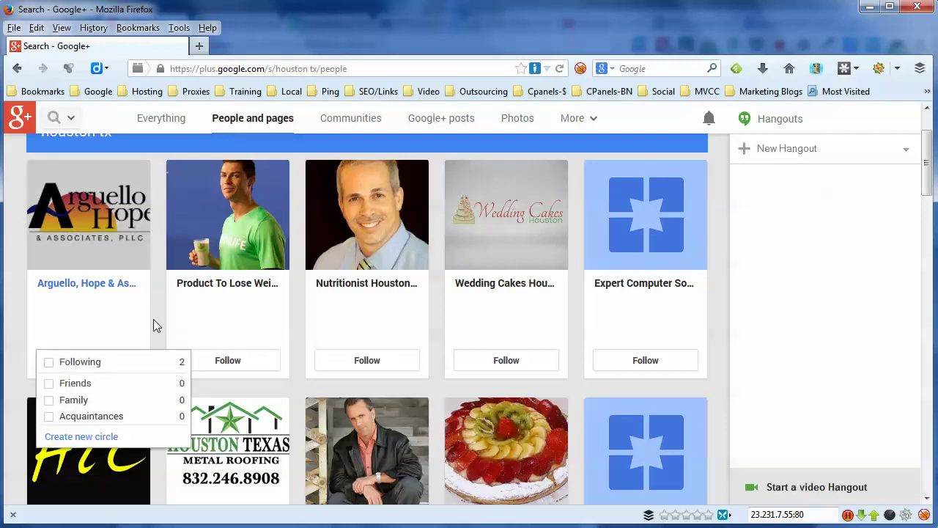
scroll(164, 320, down, 2)
scroll(164, 325, down, 1)
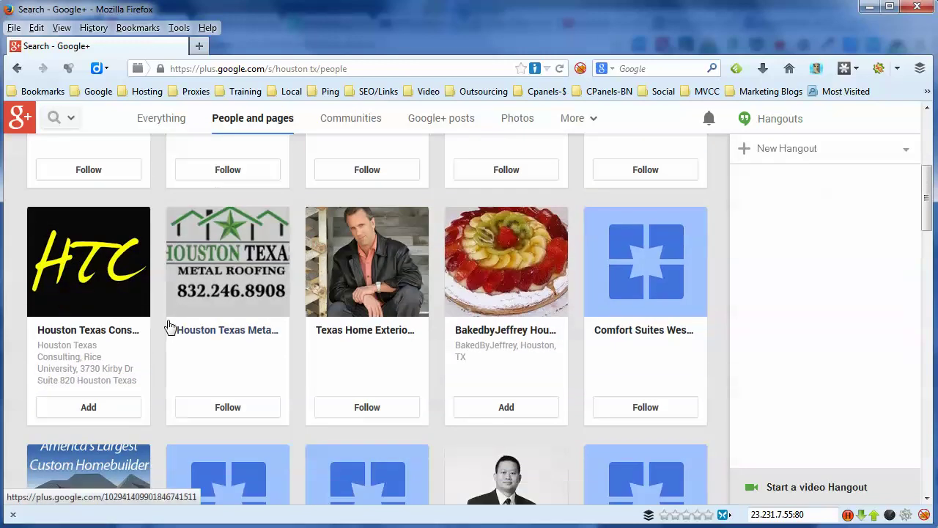
mouse_move(513, 357)
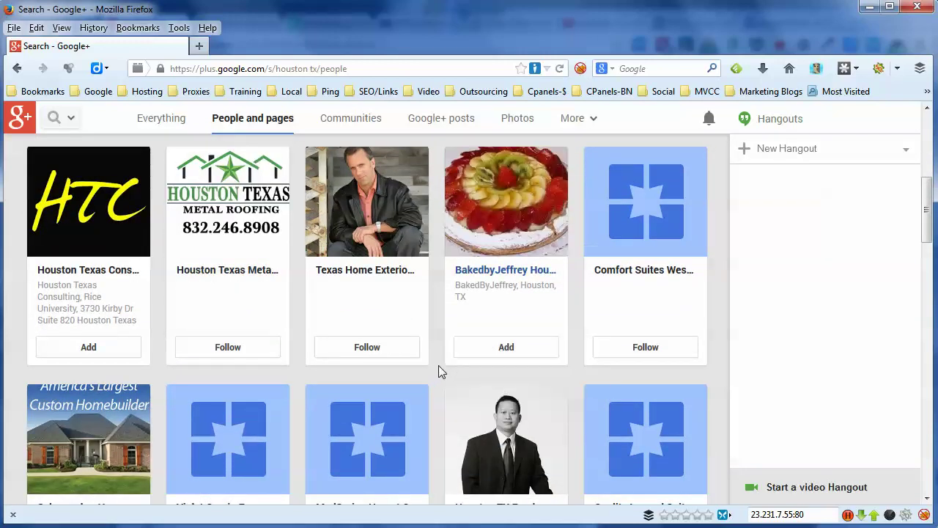
scroll(437, 366, down, 1)
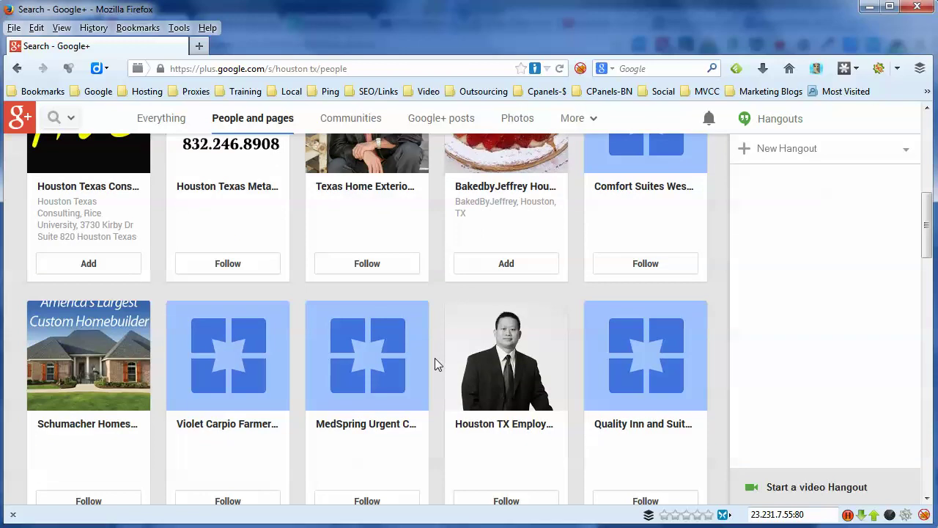
scroll(435, 358, up, 2)
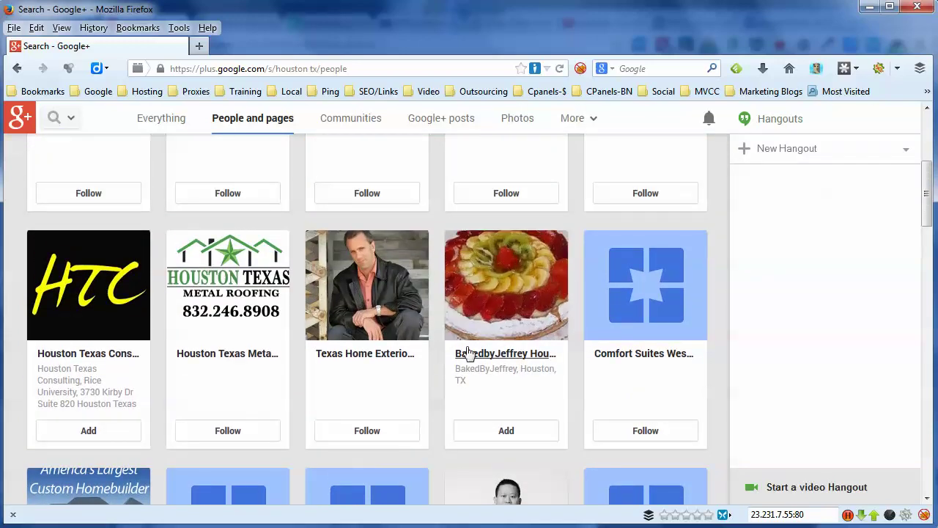
mouse_move(503, 433)
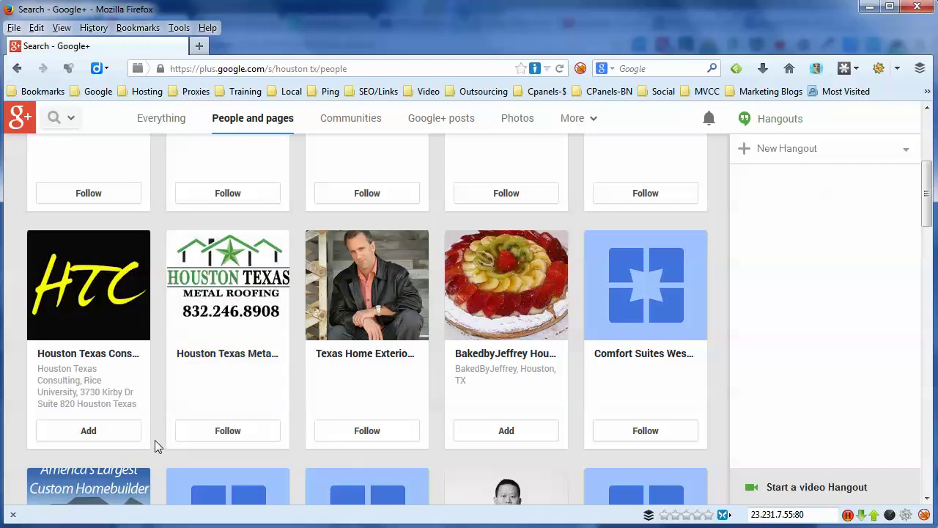
mouse_move(96, 436)
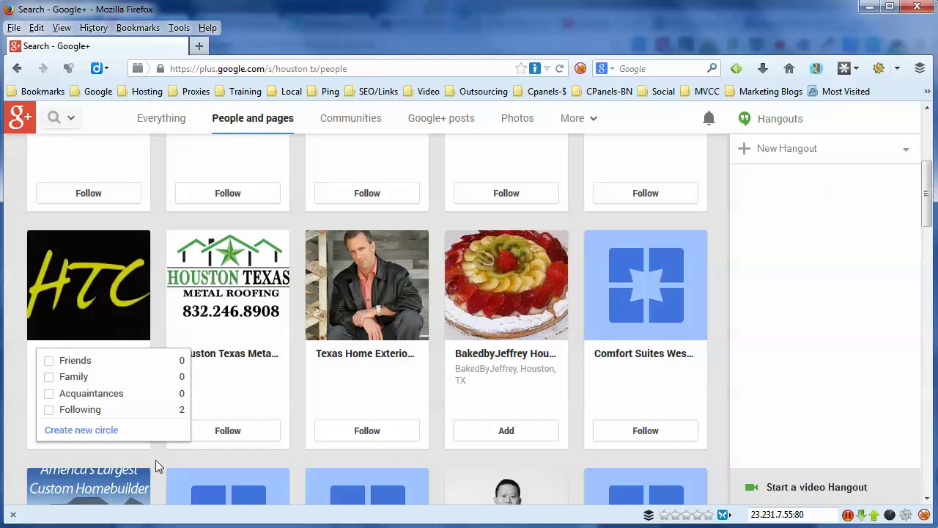
scroll(155, 462, up, 2)
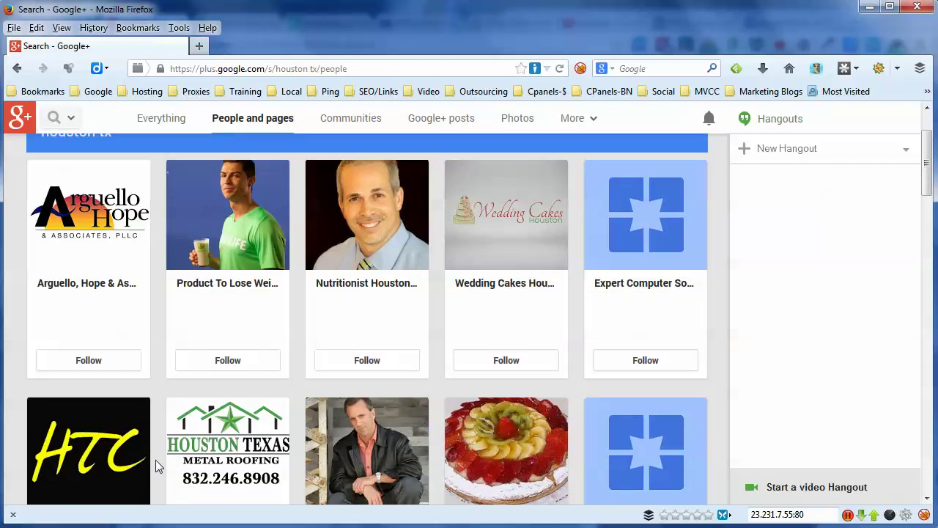
scroll(155, 459, up, 2)
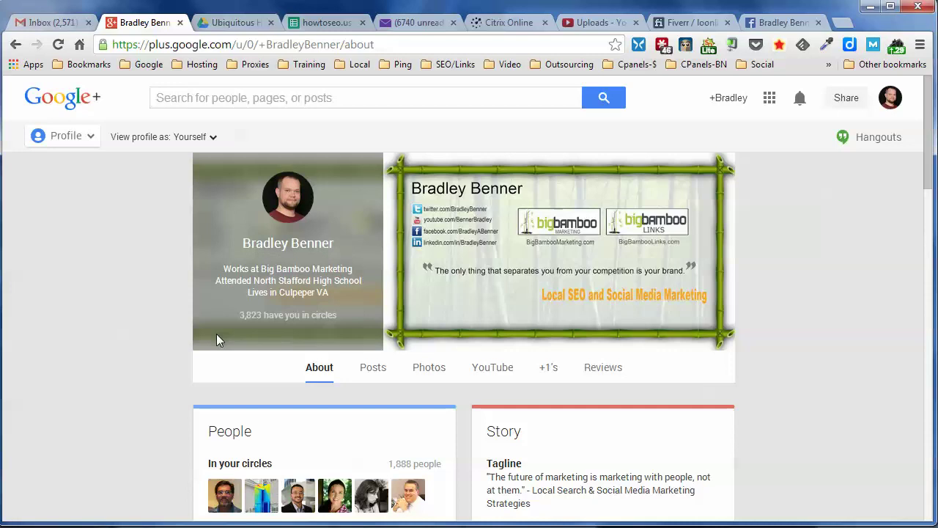
- Switch to the example profile in Chrome and examine its Places section, highlighting the current city
scroll(107, 324, down, 3)
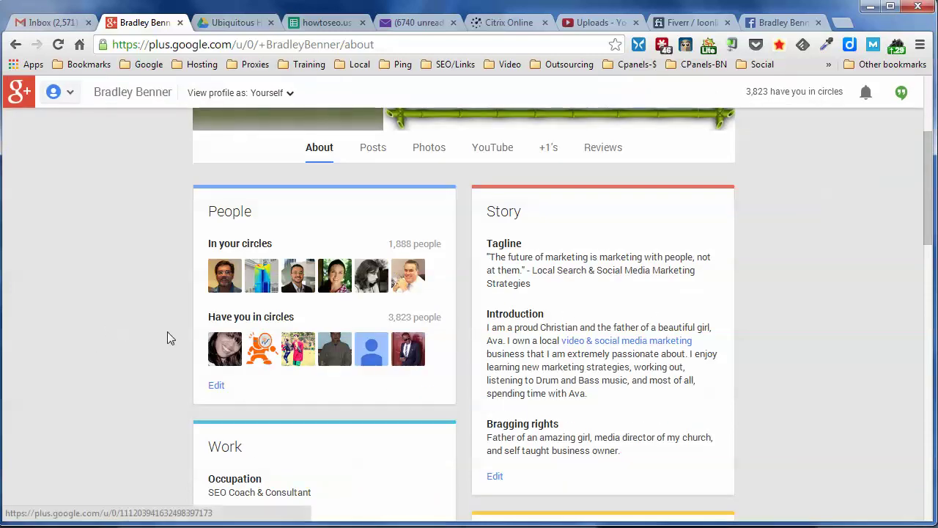
scroll(160, 332, down, 9)
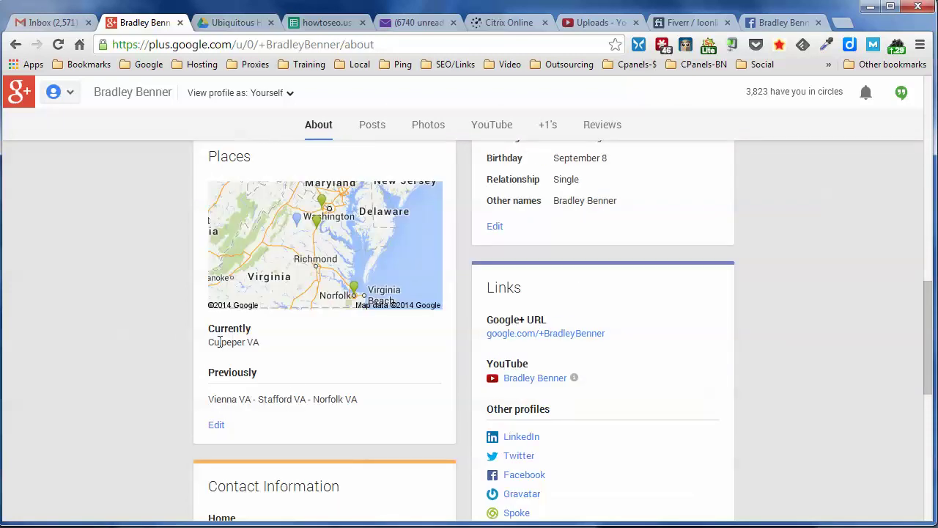
drag(210, 342, 260, 342)
click(186, 369)
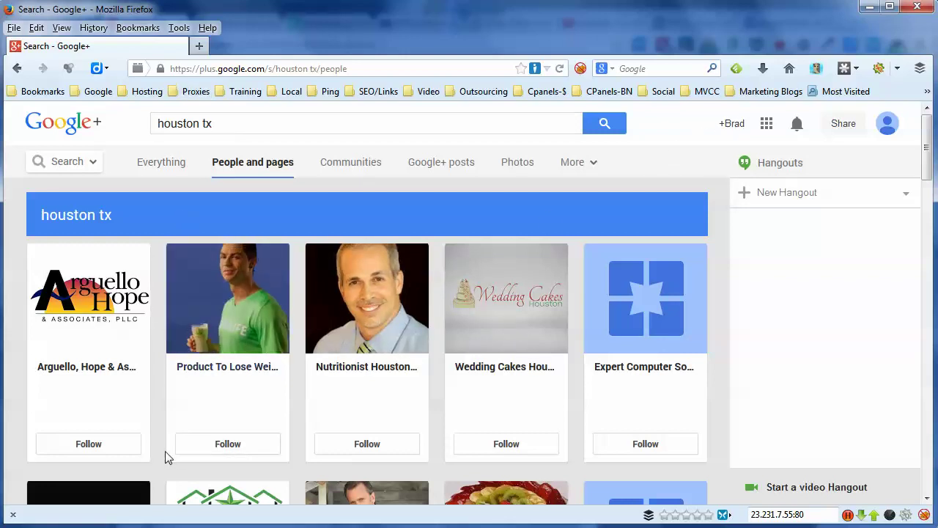
- Return to the Houston results in Firefox and follow Arguello, Hope & Associates in a new circle named "Houston TX"
scroll(156, 408, down, 2)
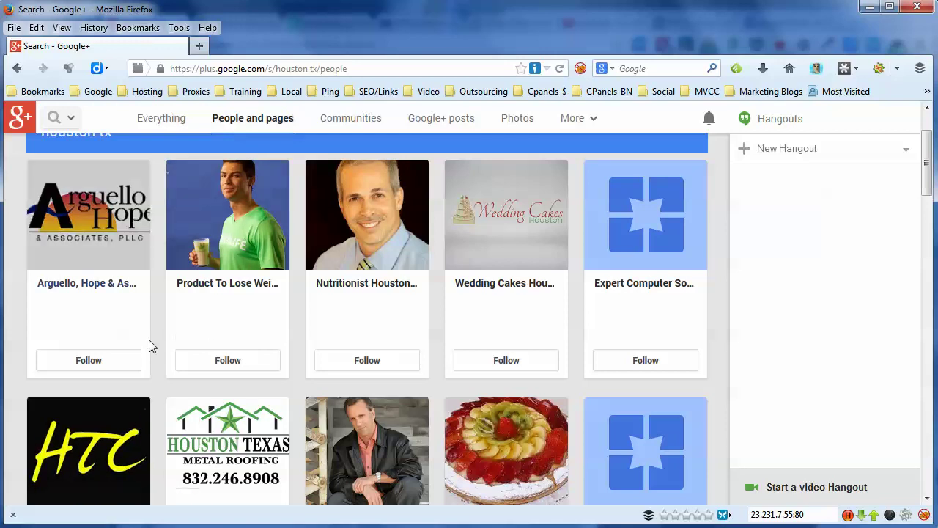
click(83, 366)
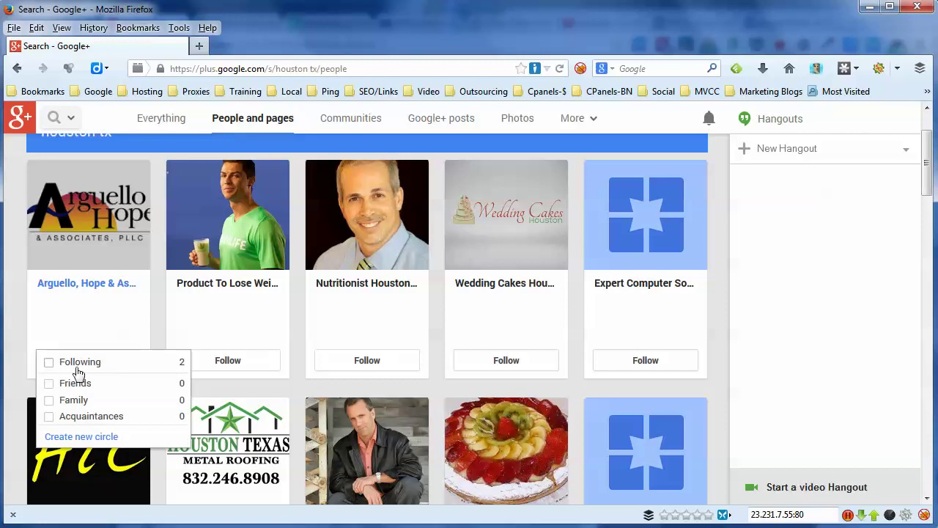
click(86, 440)
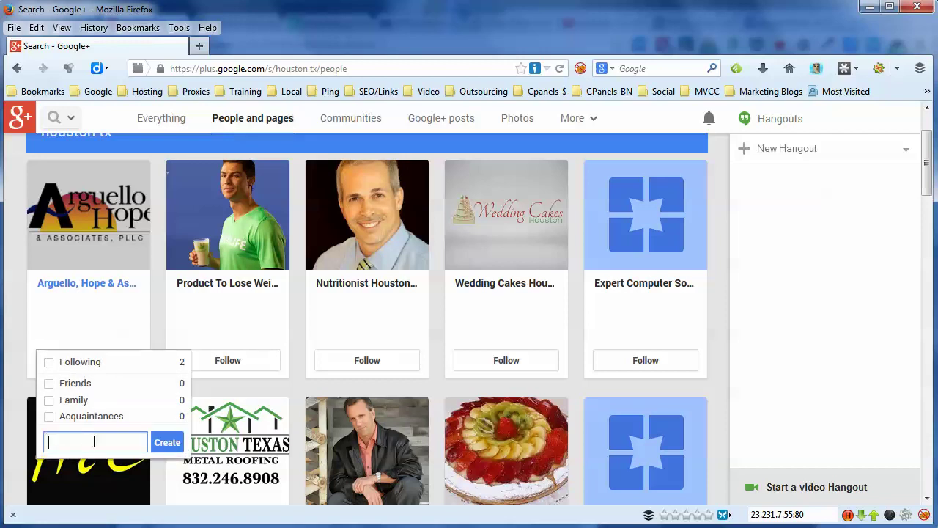
text(Houston TX)
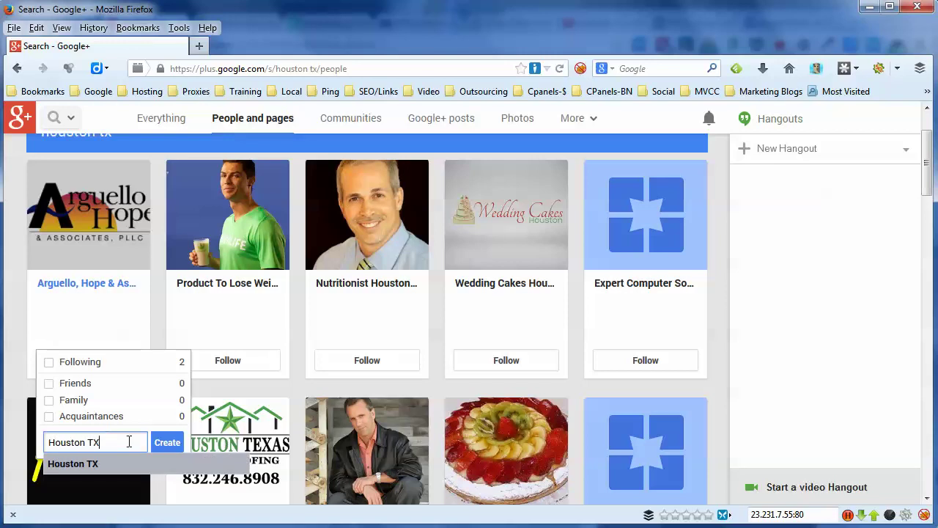
click(161, 442)
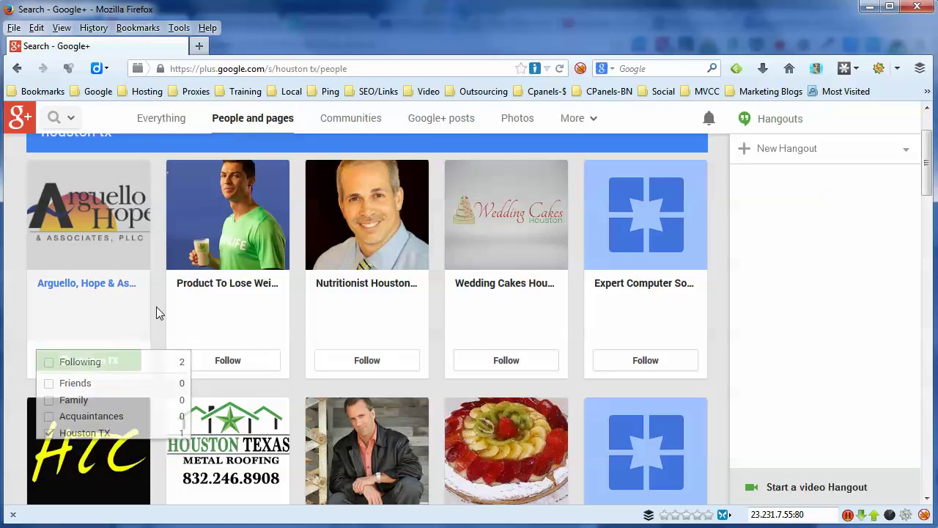
- Add the weight-loss product, Houston nutritionist and wedding cakes pages to the Houston TX circle
mouse_move(198, 369)
click(189, 435)
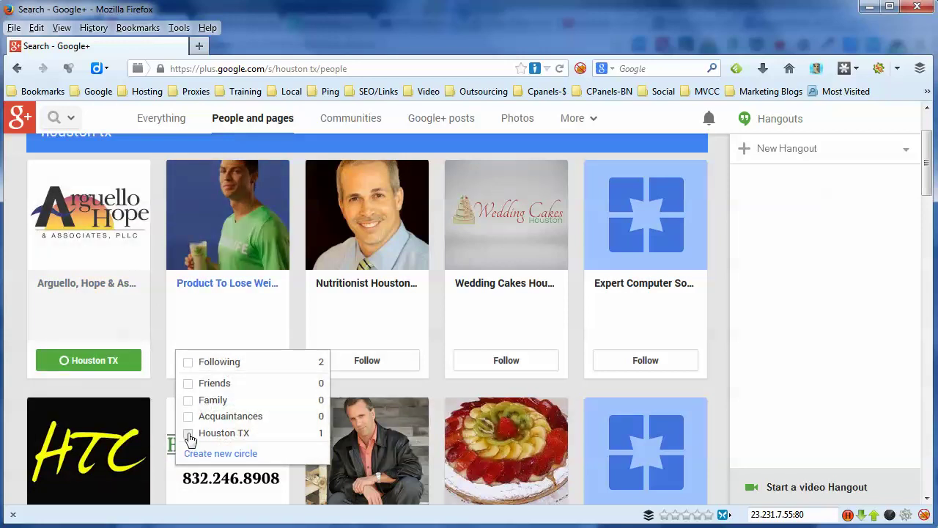
mouse_move(359, 372)
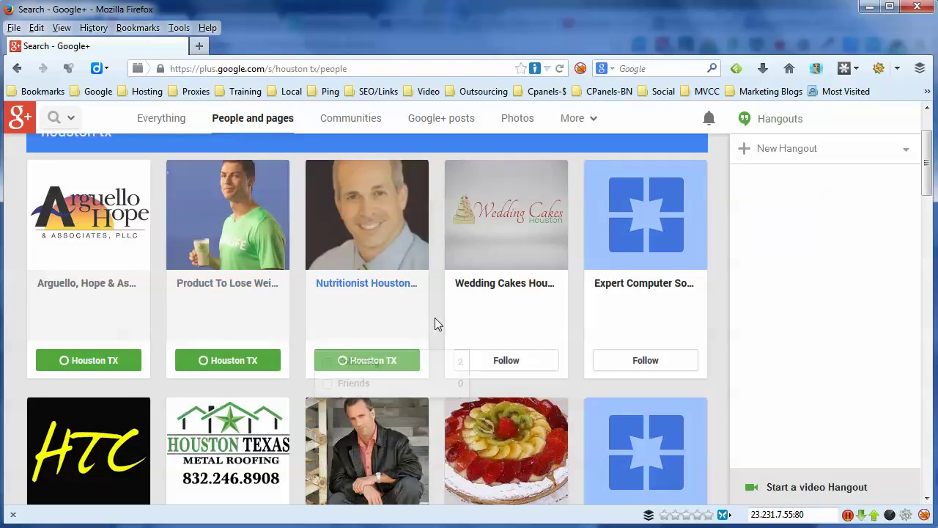
mouse_move(514, 369)
click(468, 434)
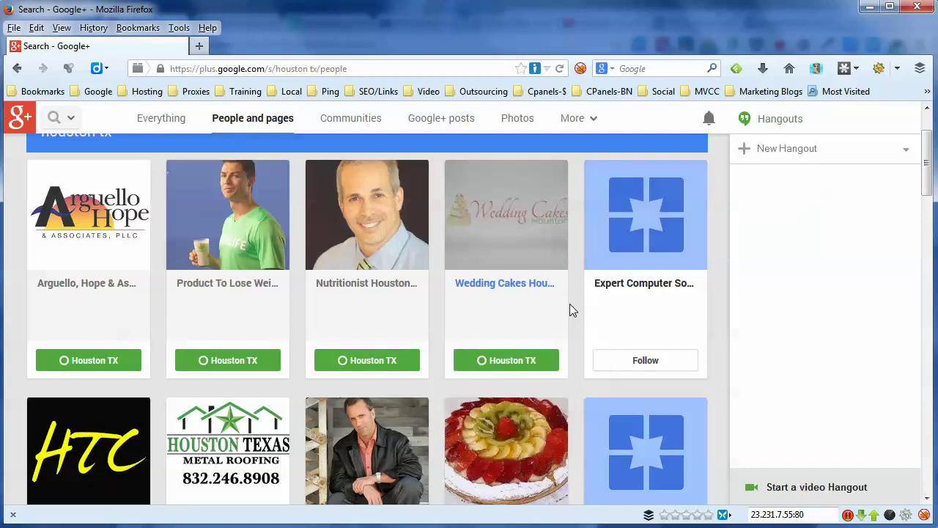
mouse_move(482, 387)
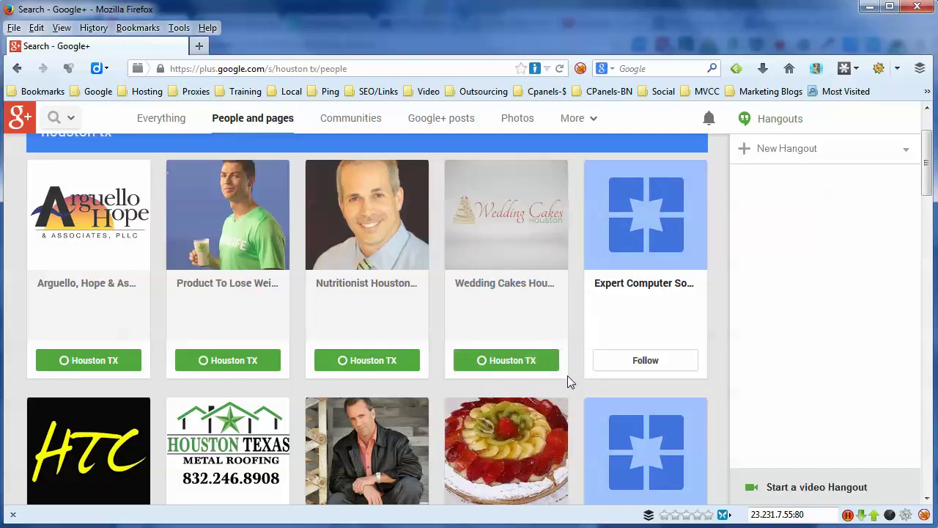
mouse_move(534, 370)
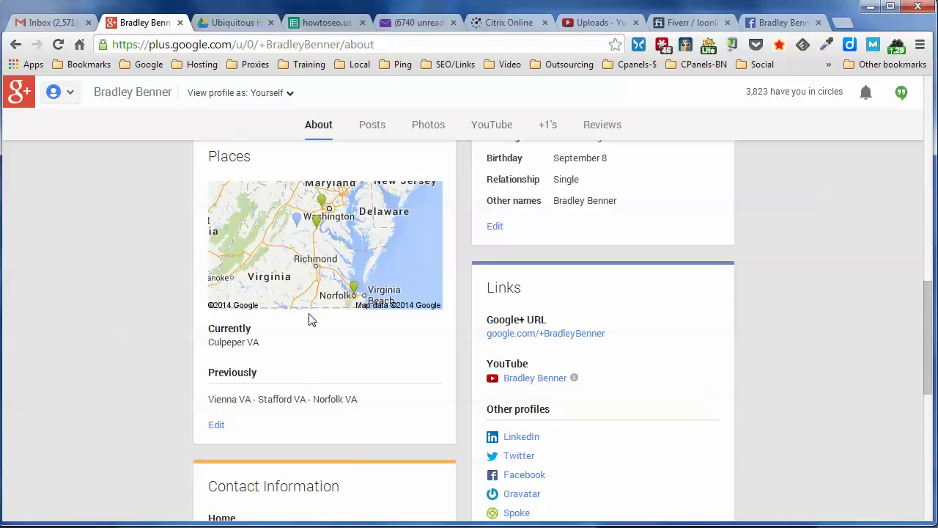
- In the example account in Chrome, search Google+ for "houston tx" and narrow the results to people and pages
scroll(184, 165, up, 10)
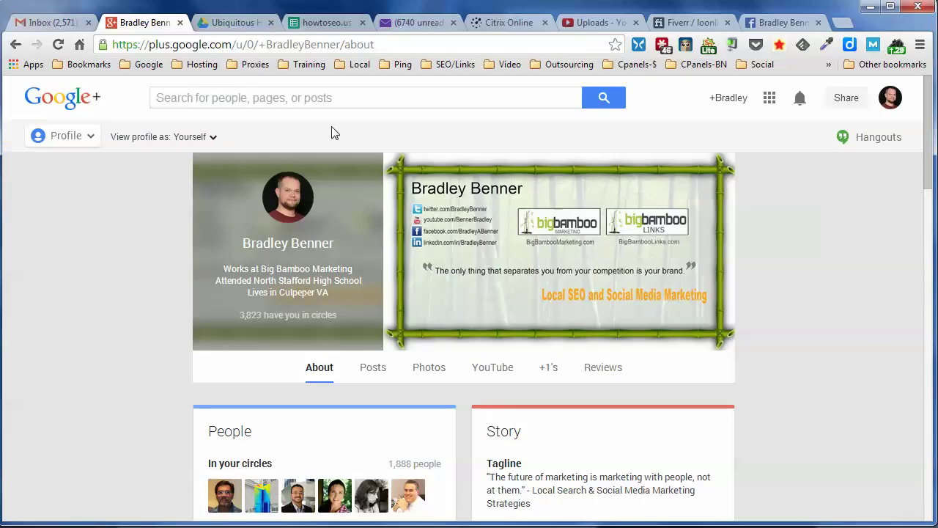
click(335, 102)
text(housto)
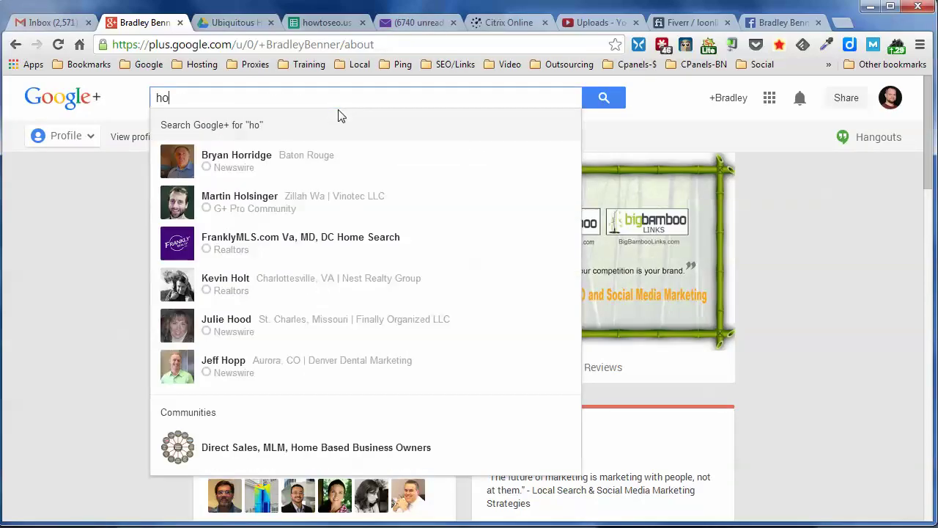
text(n tx)
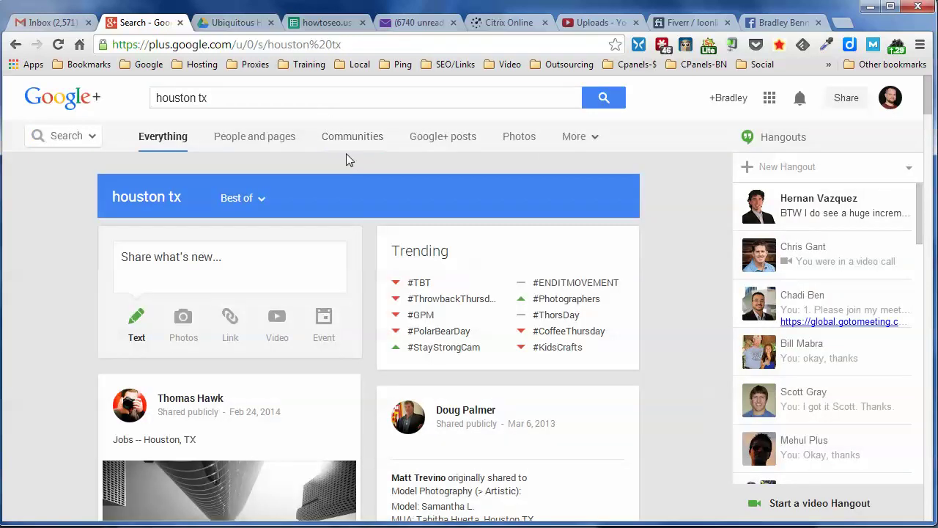
click(288, 146)
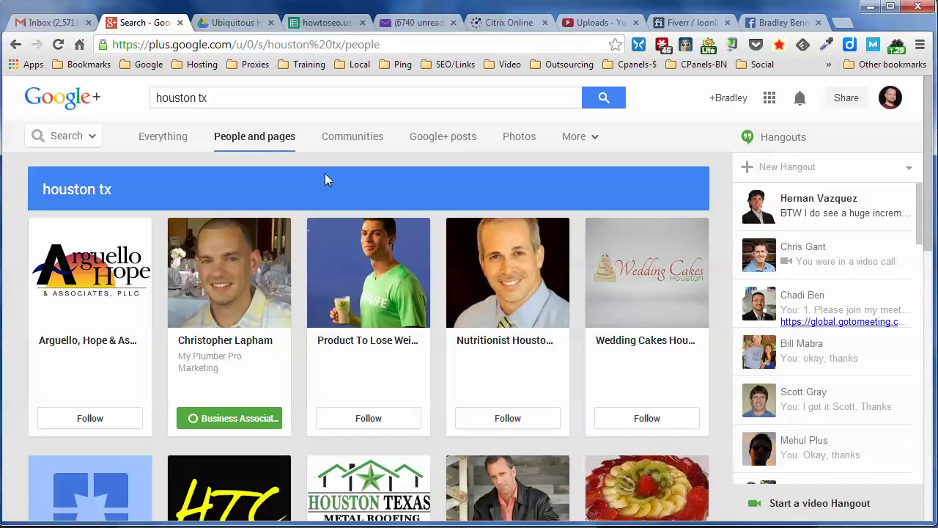
- Look through the example account's list of circles offered for the weight-loss product and nutritionist pages
click(382, 420)
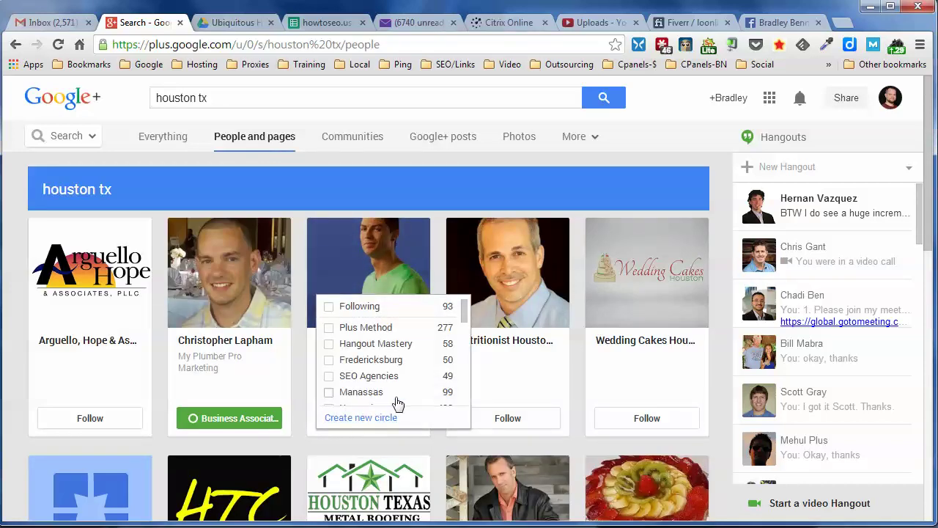
scroll(403, 349, down, 10)
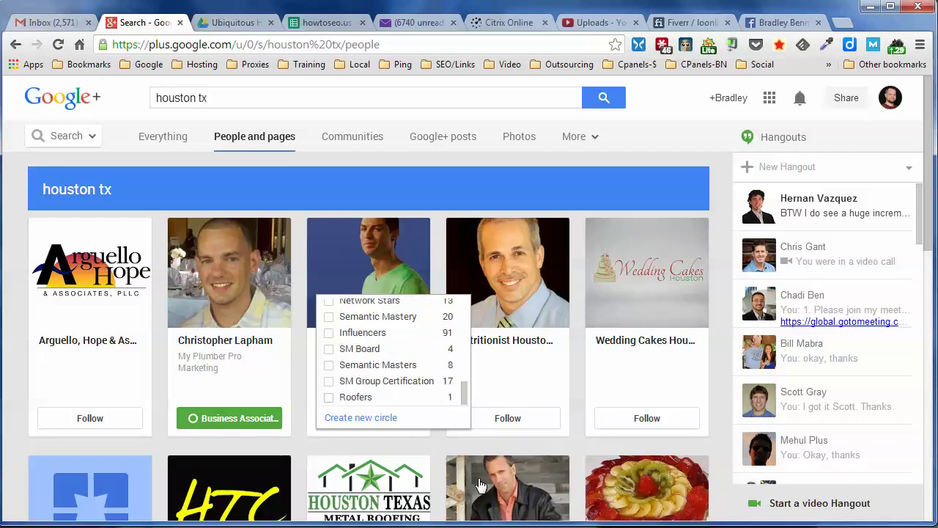
mouse_move(520, 417)
scroll(520, 381, down, 8)
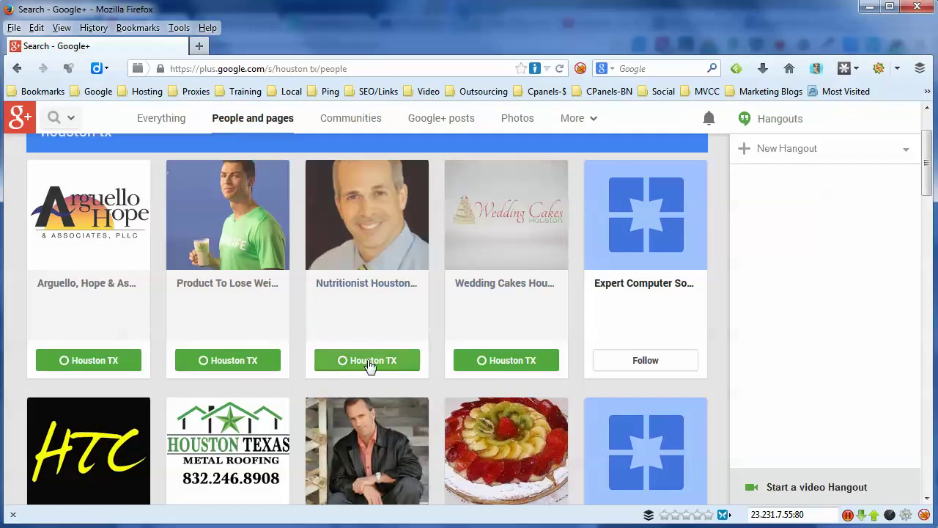
- Return to the new account in Firefox, open its People page in a new tab and dismiss the suggestions pop-up
mouse_move(367, 367)
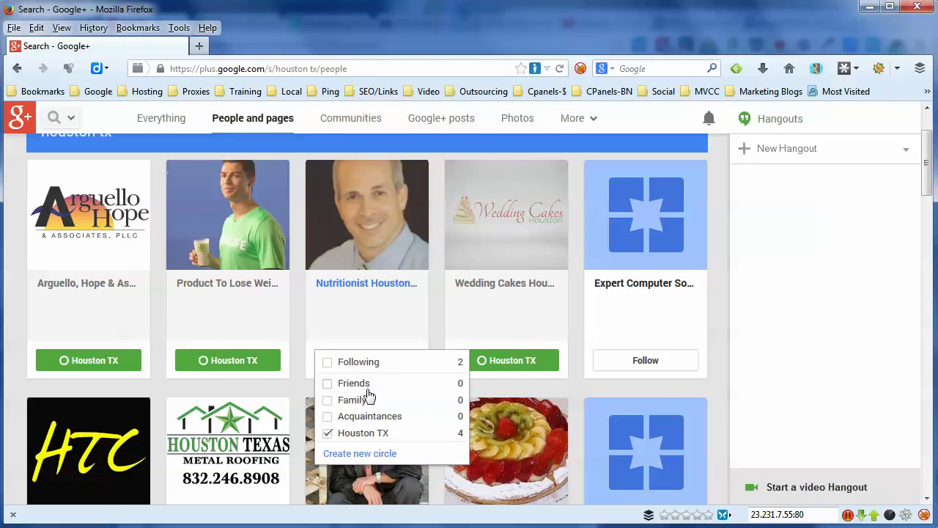
mouse_move(52, 118)
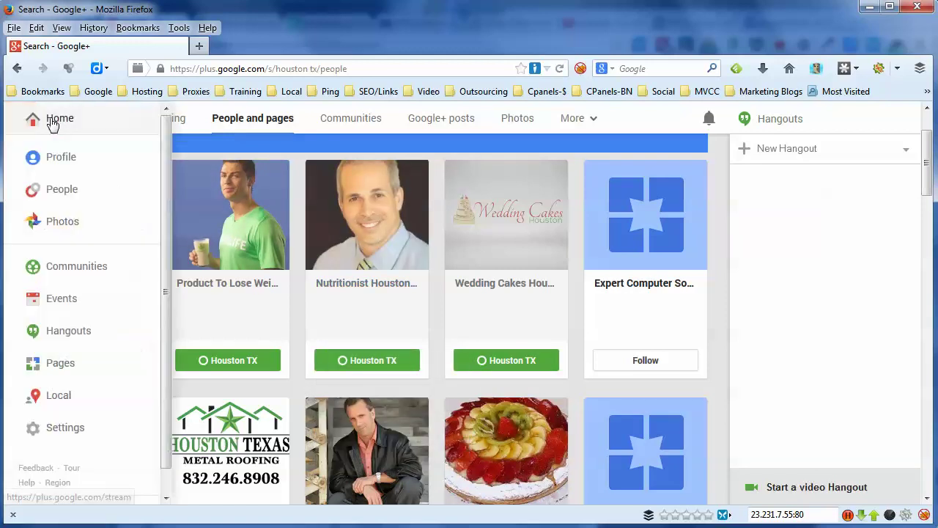
right_click(61, 194)
click(92, 203)
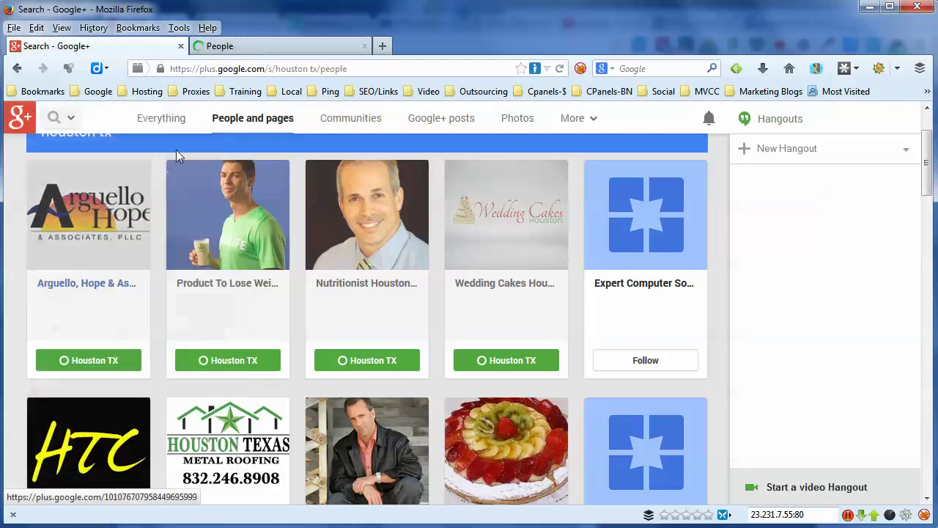
click(237, 46)
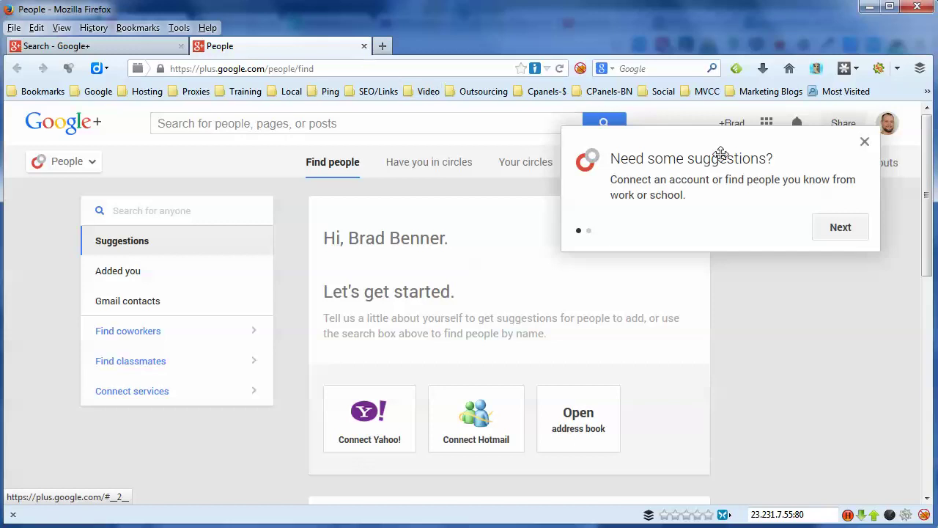
click(865, 143)
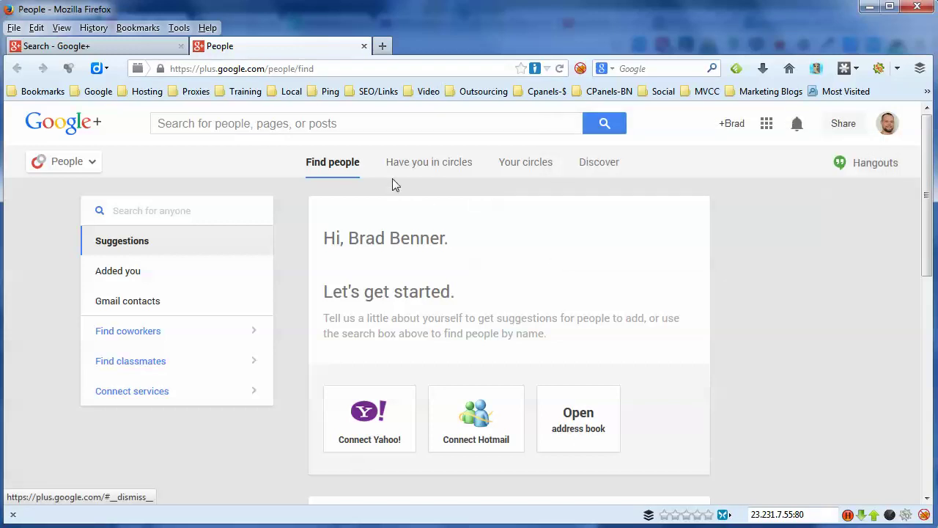
- Move the Houston TX circle to the first place among the account's circles, then return to the houston tx search results and reload them
click(520, 169)
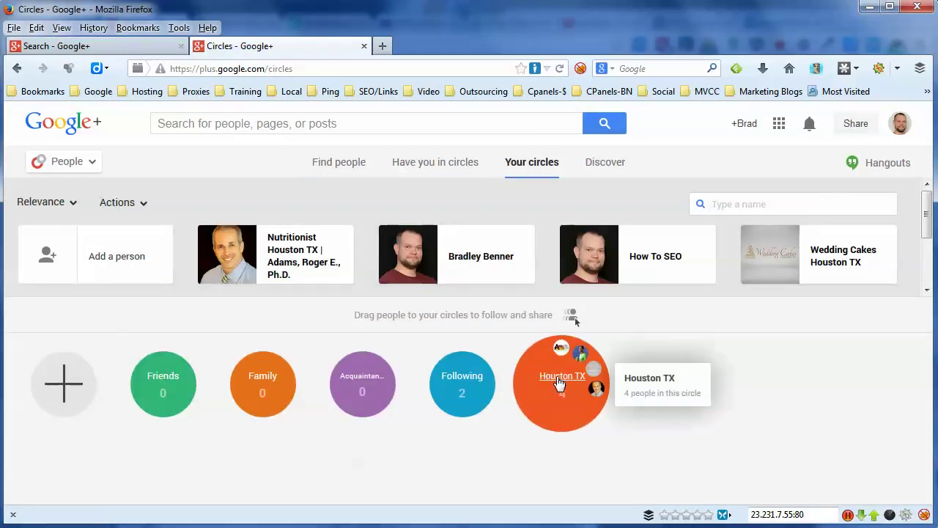
drag(561, 383, 135, 380)
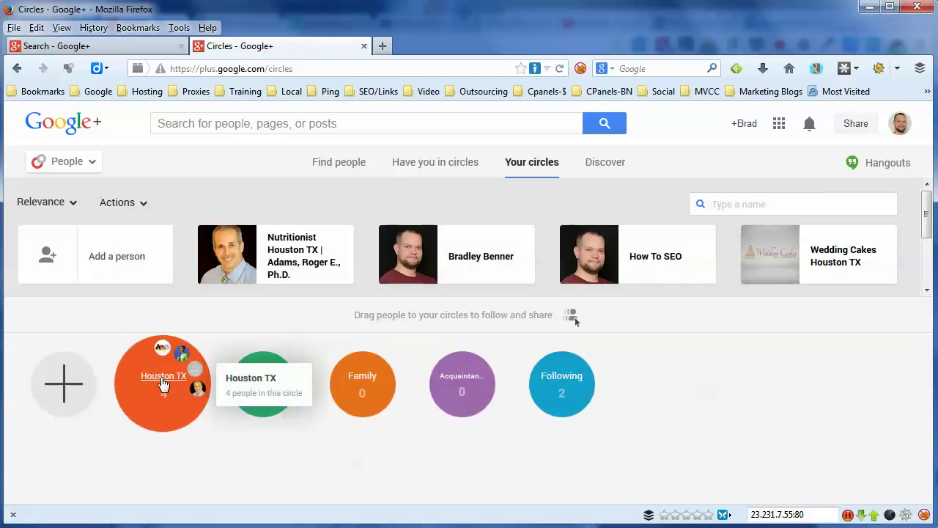
click(140, 49)
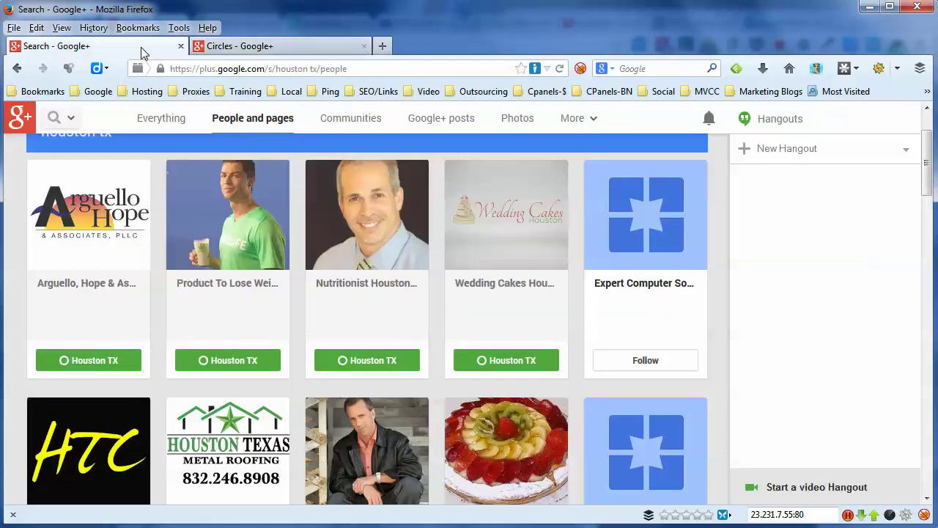
click(561, 68)
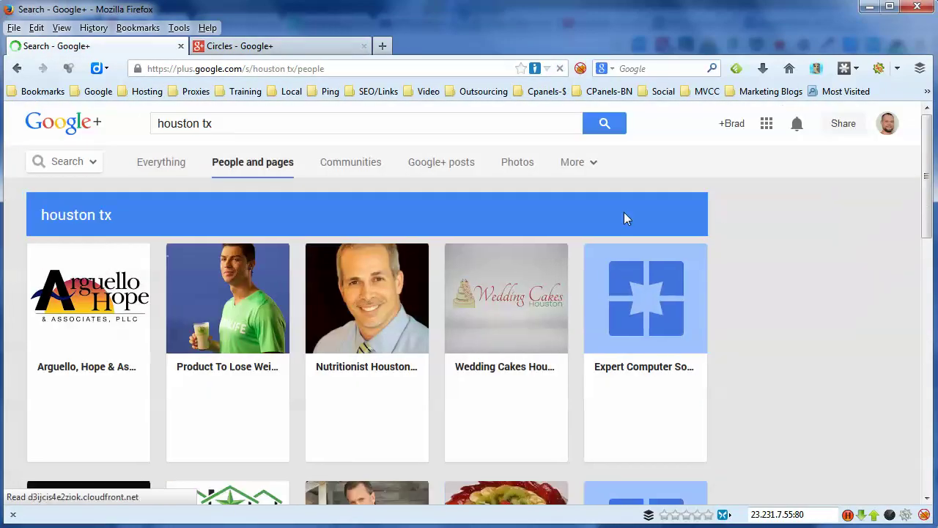
- Add the Expert Computer page and the Houston Texas Consulting profile to the Houston TX circle
scroll(825, 303, down, 3)
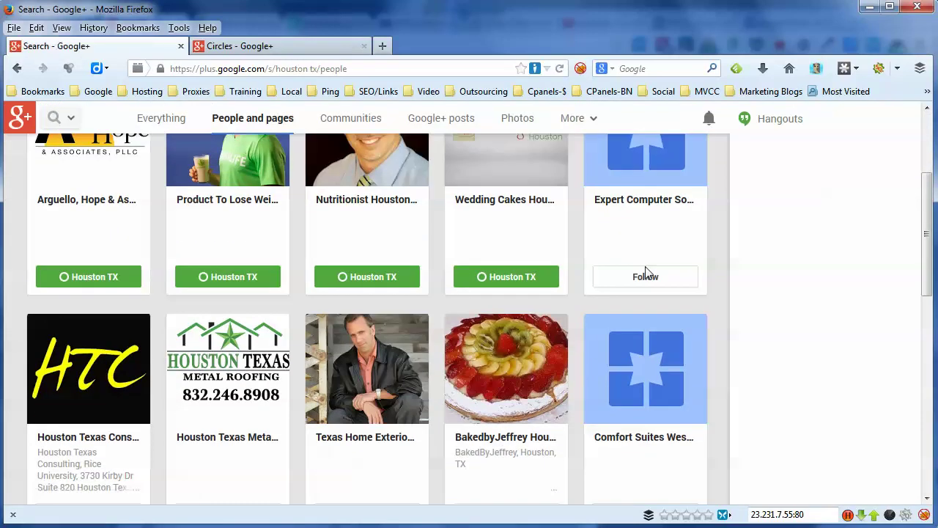
click(646, 276)
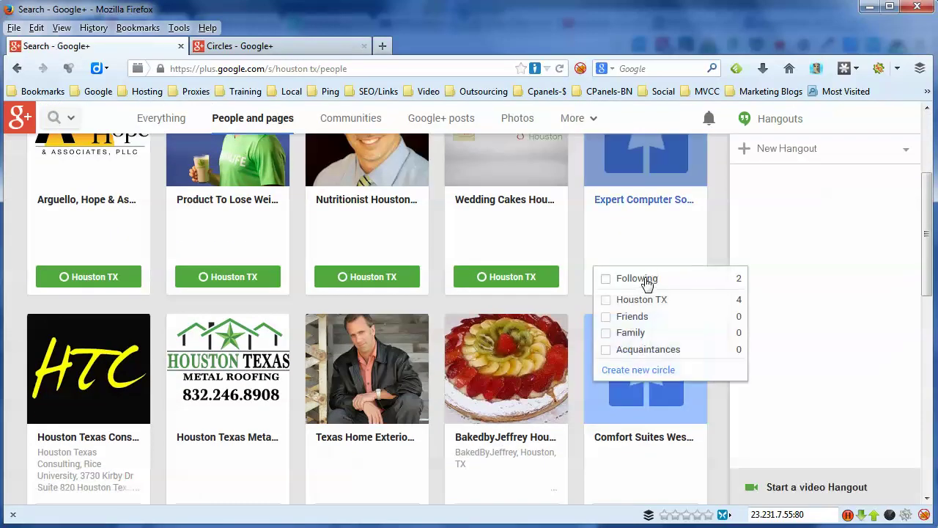
click(606, 302)
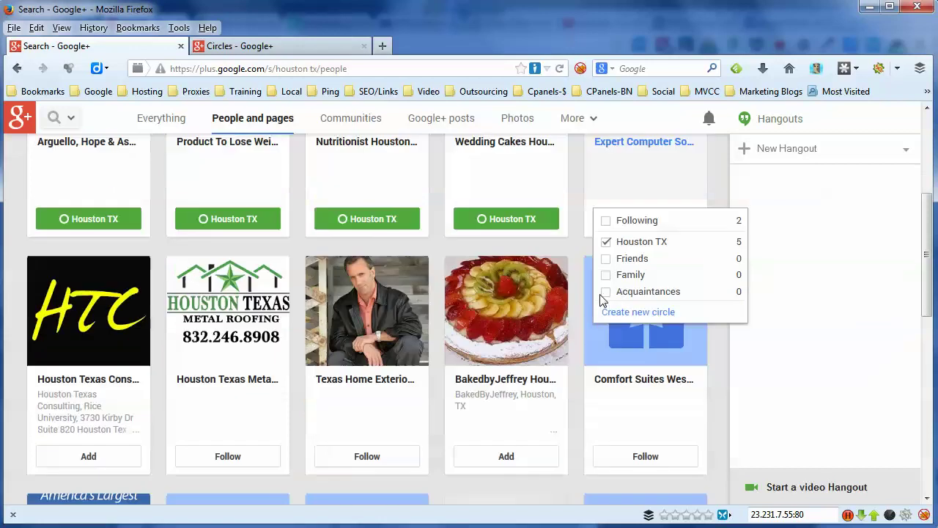
scroll(339, 391, down, 4)
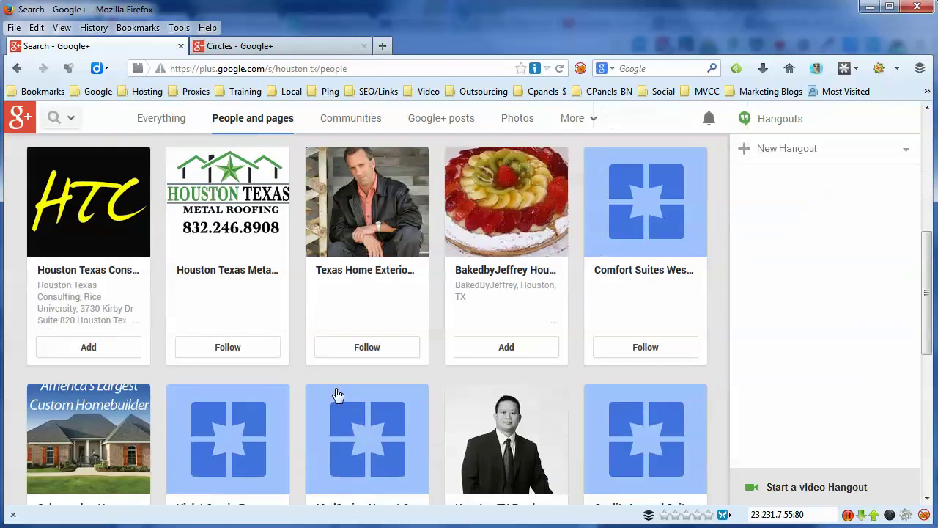
click(88, 347)
click(62, 355)
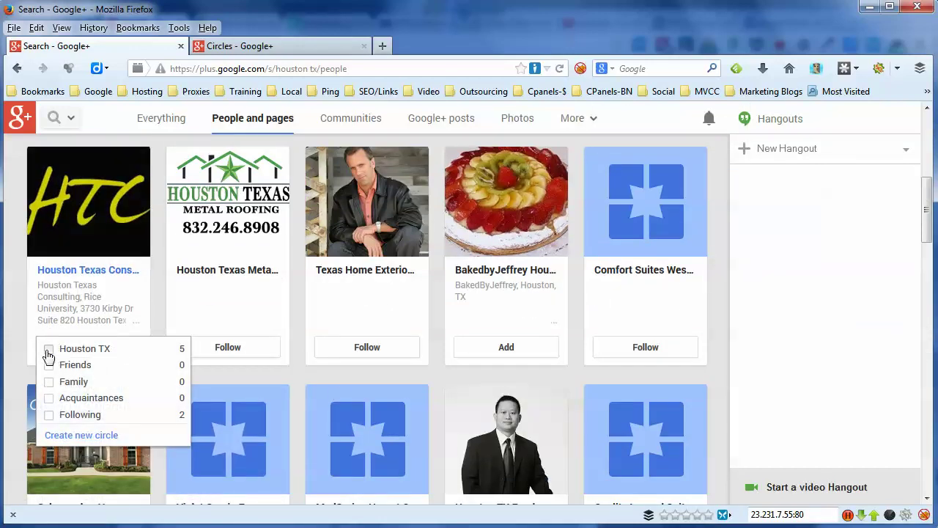
- Add the Houston Texas Metal Roofing and Texas Home Exteriors pages to the Following circle
click(247, 356)
click(188, 350)
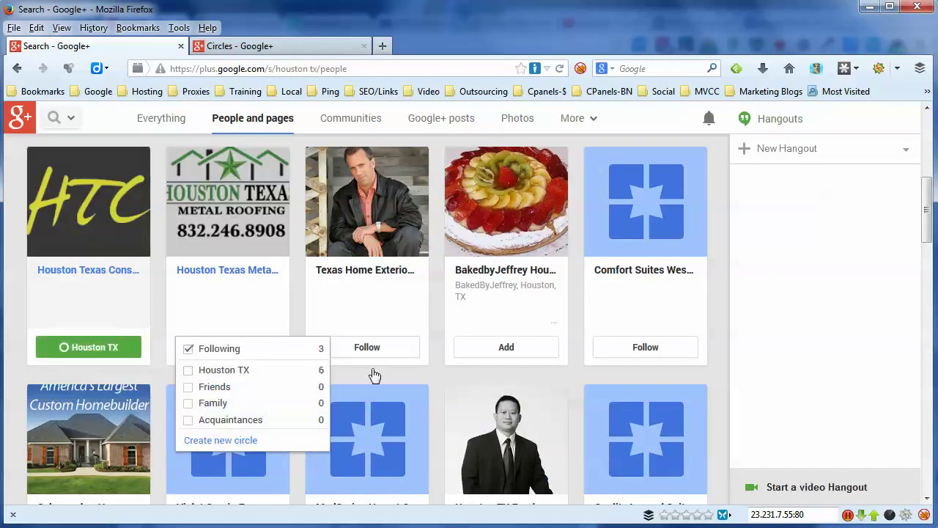
click(372, 351)
click(327, 350)
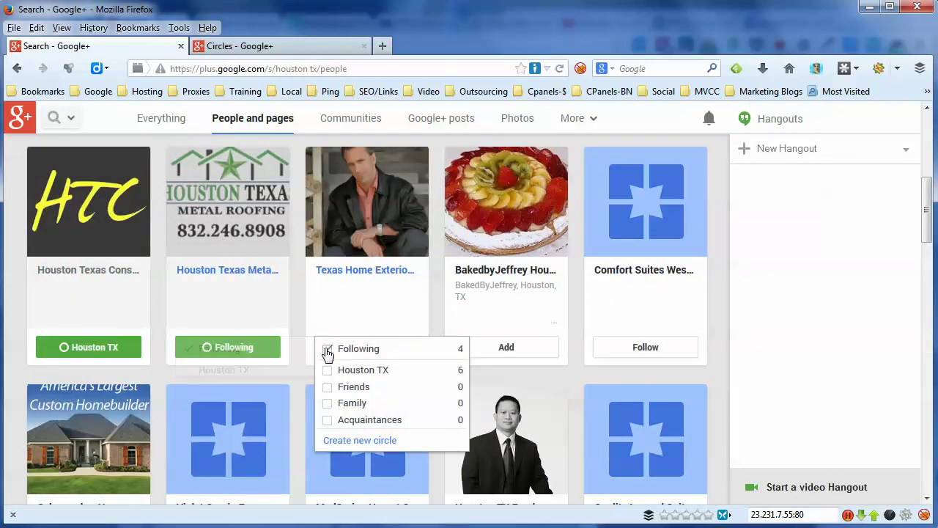
- Put the BakedbyJeffrey profile and the Comfort Suites page in the Houston TX circle only, without Following
click(504, 349)
click(467, 349)
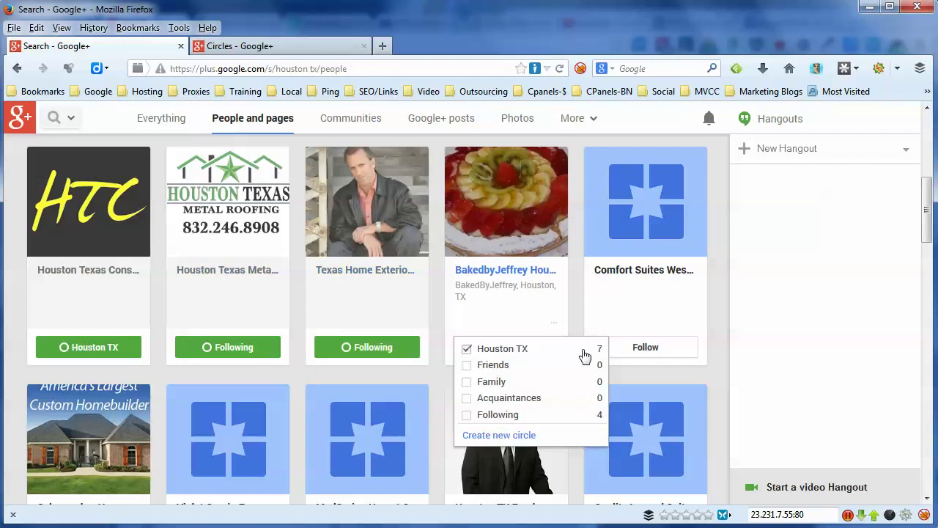
click(682, 351)
click(607, 351)
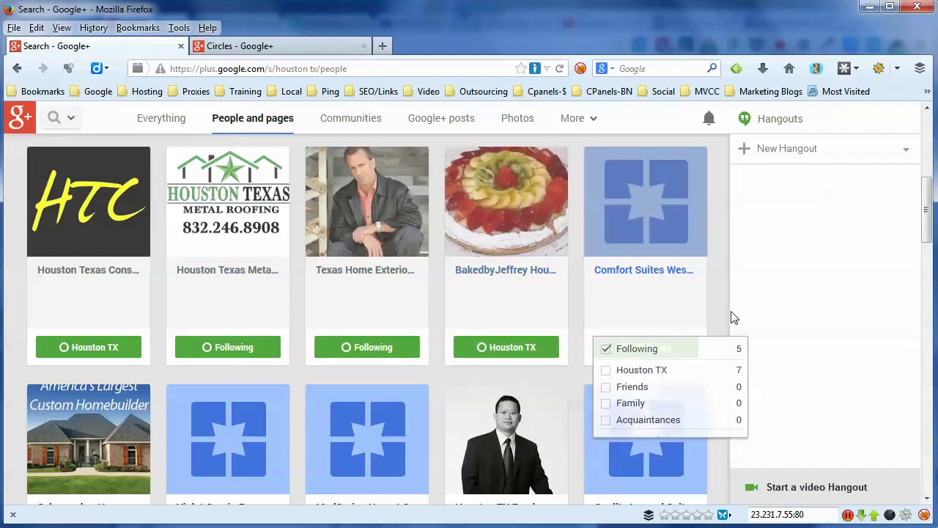
click(649, 352)
click(606, 370)
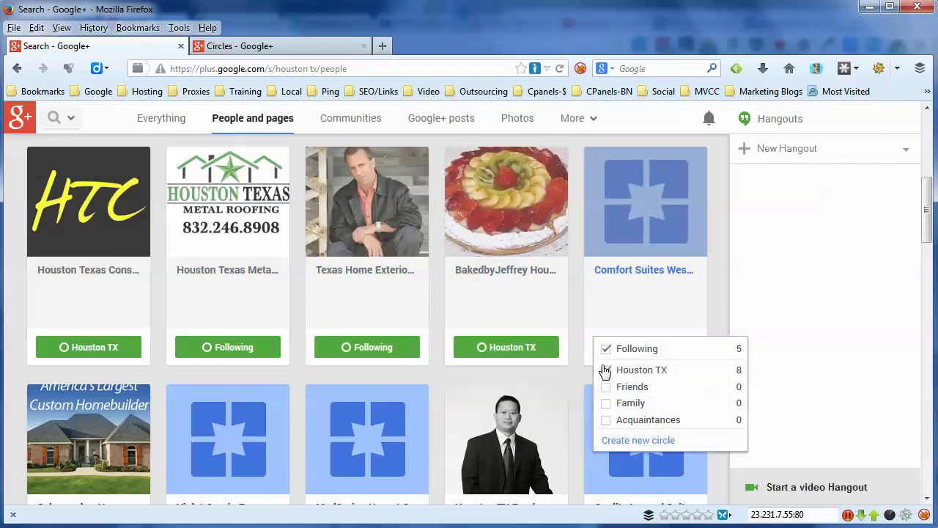
click(606, 350)
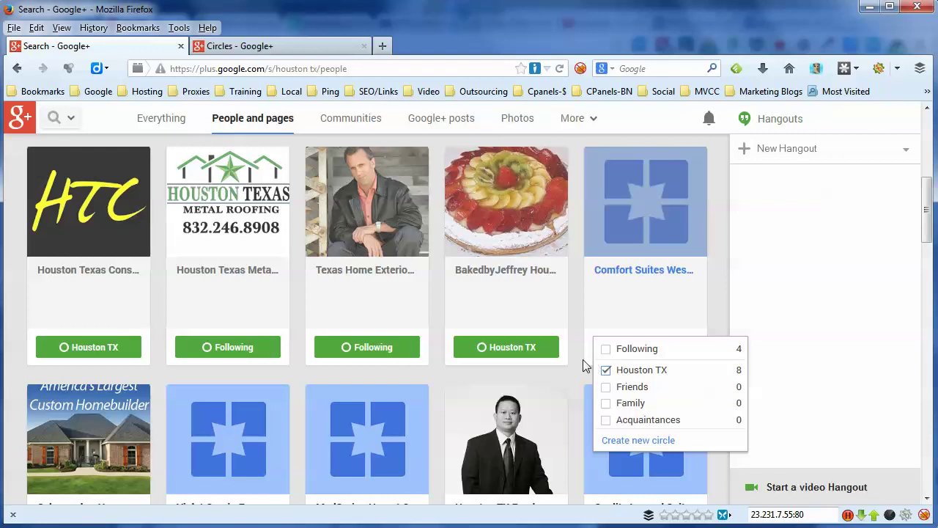
- Switch the Texas Home Exteriors and Houston Texas Metal Roofing pages from the Following circle to the Houston TX circle
click(385, 352)
click(327, 349)
click(329, 370)
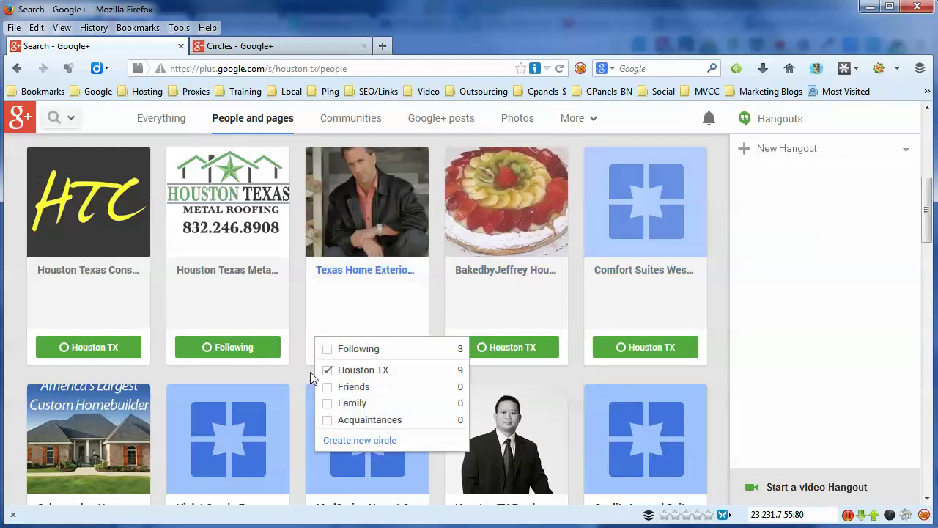
click(262, 351)
click(189, 349)
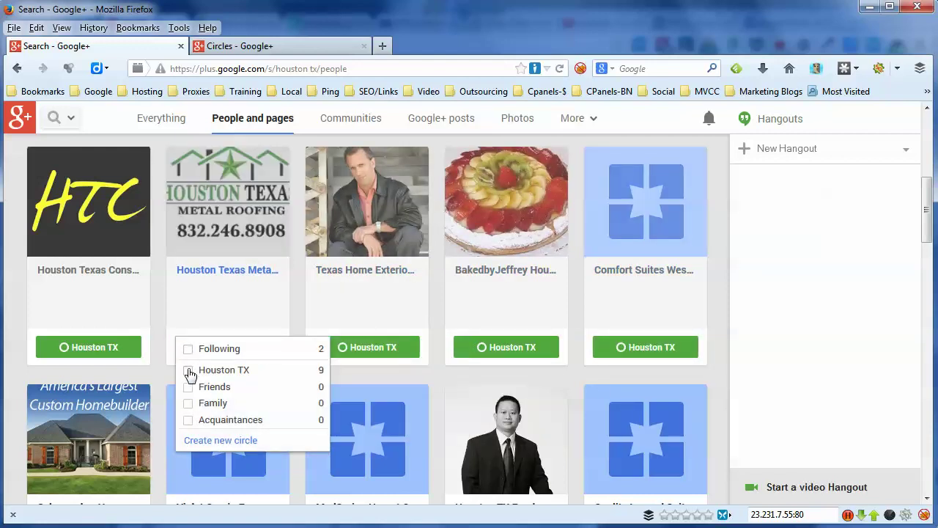
click(189, 371)
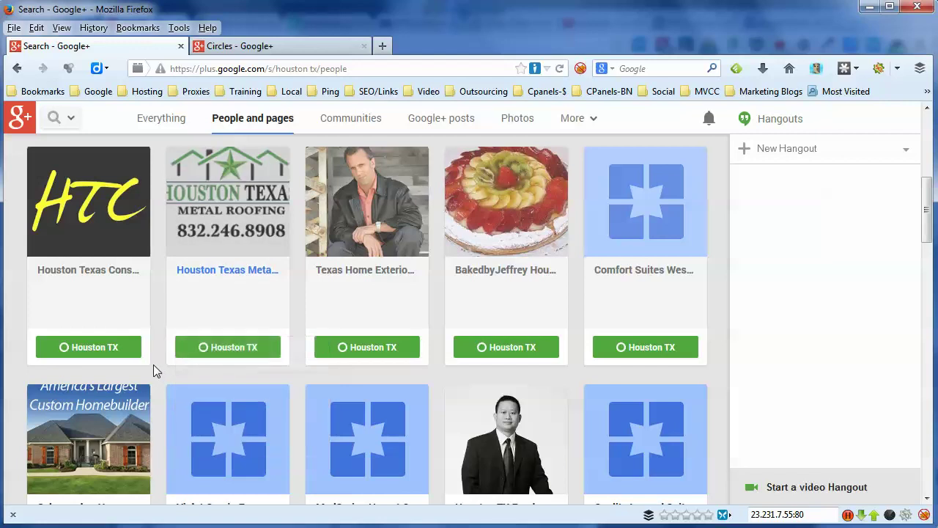
click(405, 358)
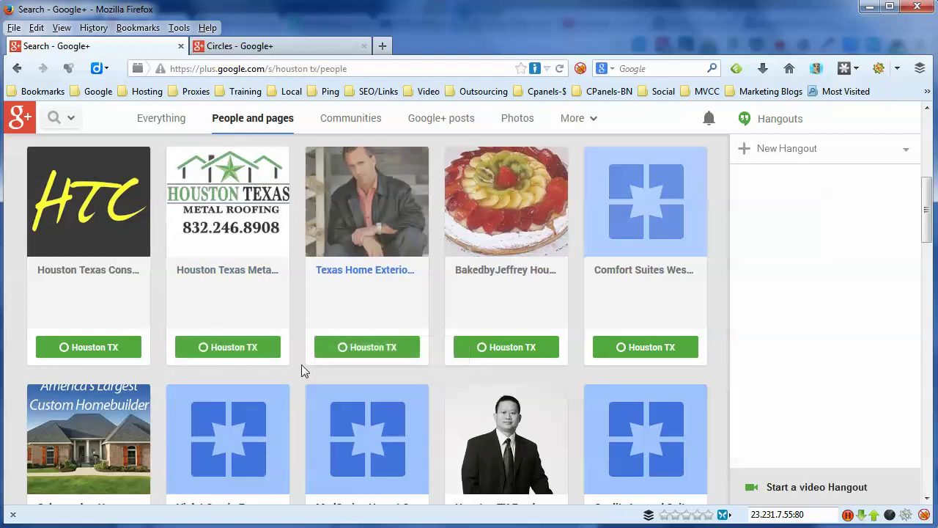
scroll(301, 370, up, 4)
scroll(302, 365, down, 4)
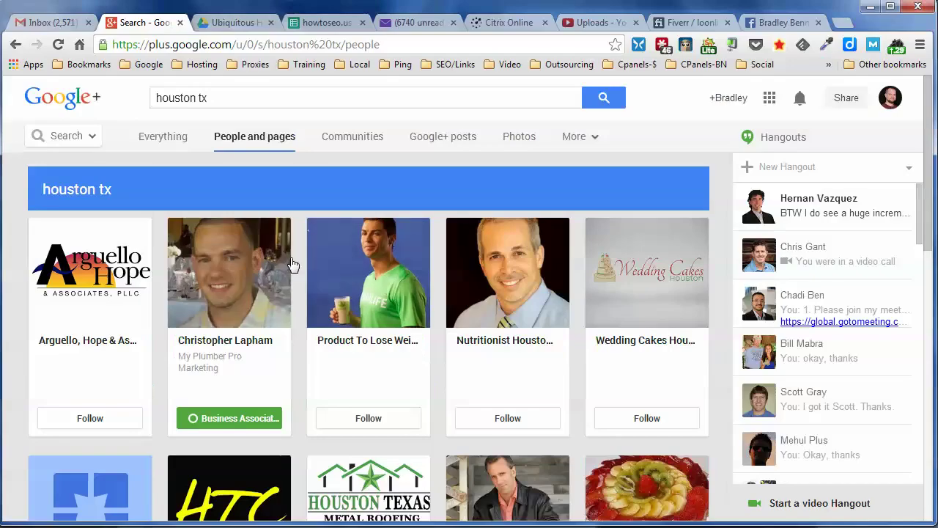
- In the example account in Chrome, open the profile's About page and review its work, skills and introduction details
mouse_move(86, 138)
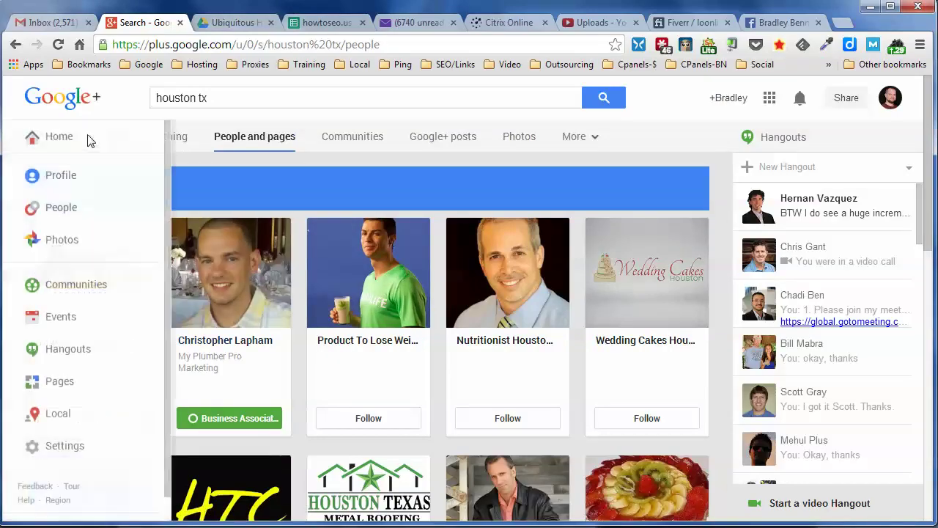
click(69, 188)
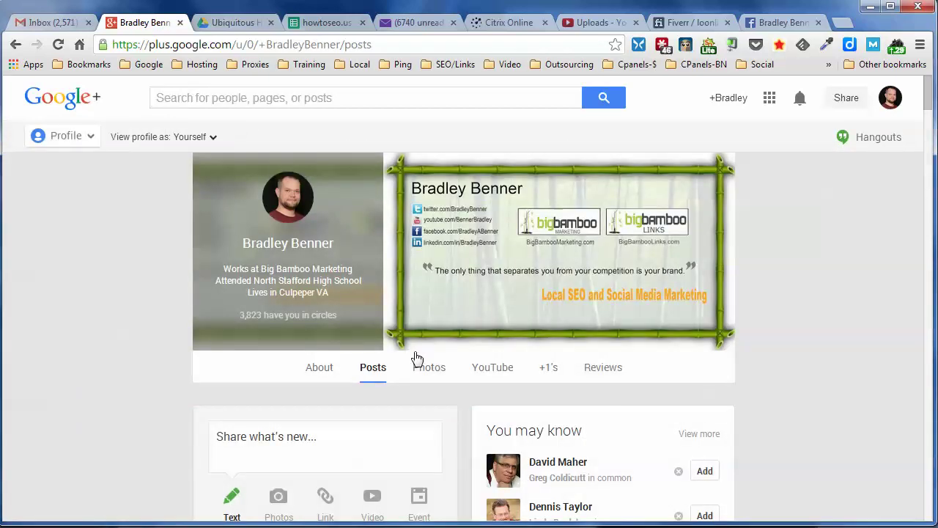
click(319, 368)
scroll(301, 382, down, 4)
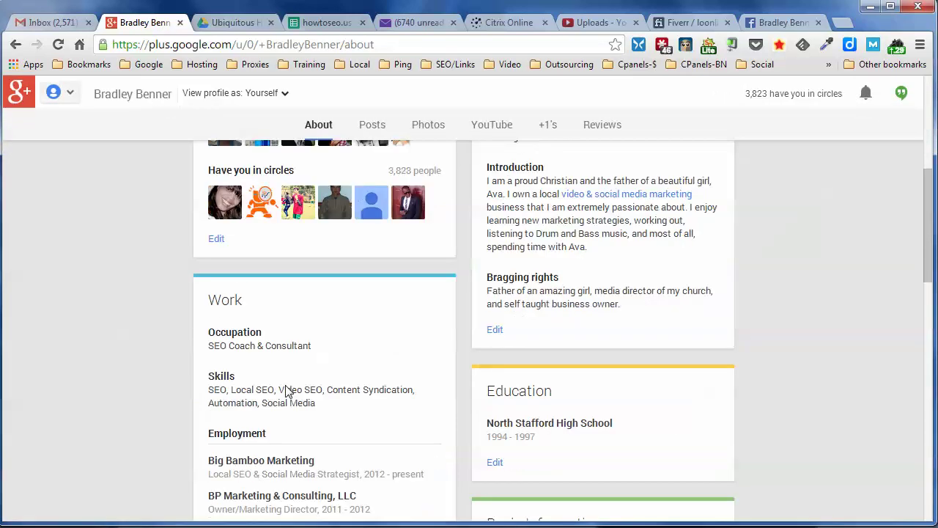
scroll(295, 385, up, 5)
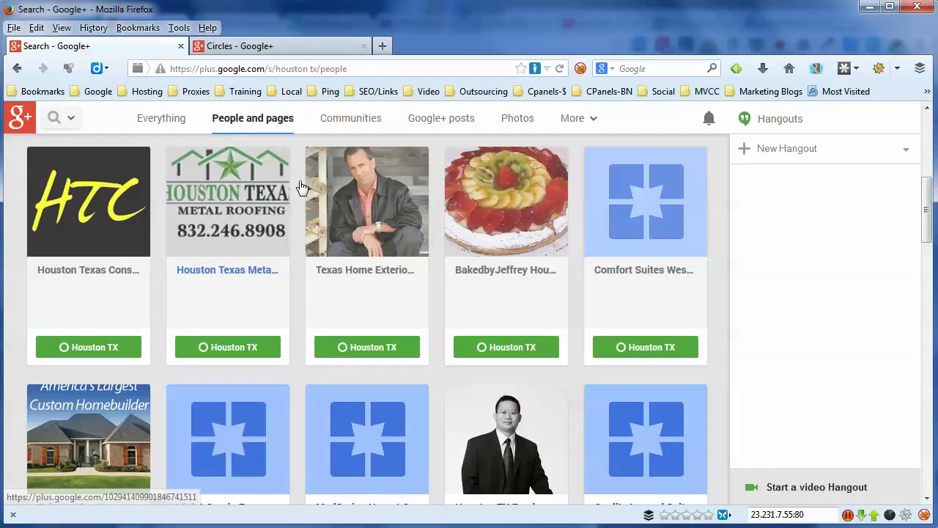
- Back in the new account in Firefox, look through the remaining people and pages found for houston tx
scroll(384, 253, down, 3)
scroll(384, 253, down, 3)
scroll(381, 256, up, 3)
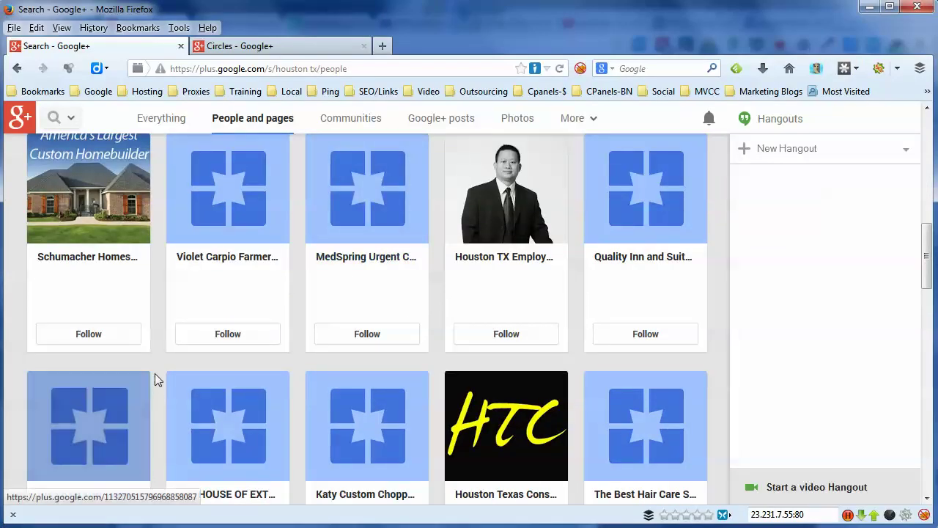
scroll(145, 224, up, 1)
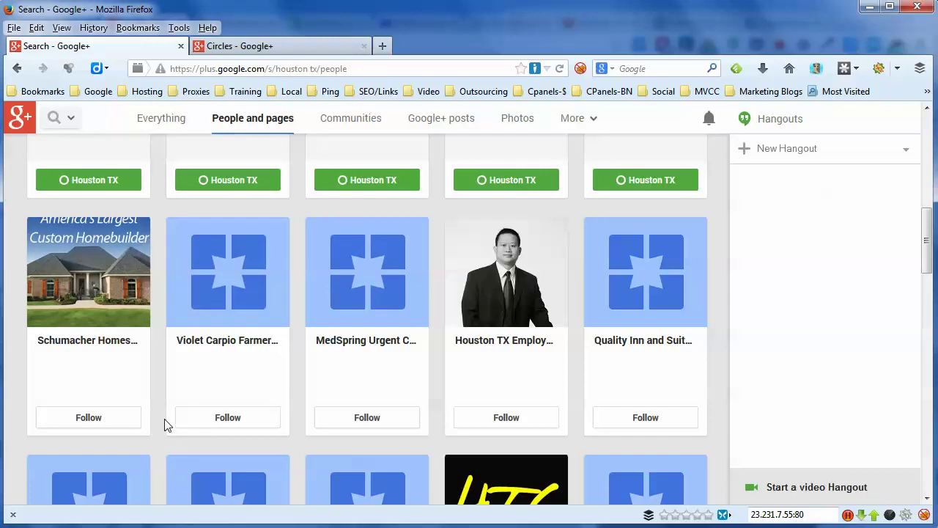
scroll(161, 405, up, 2)
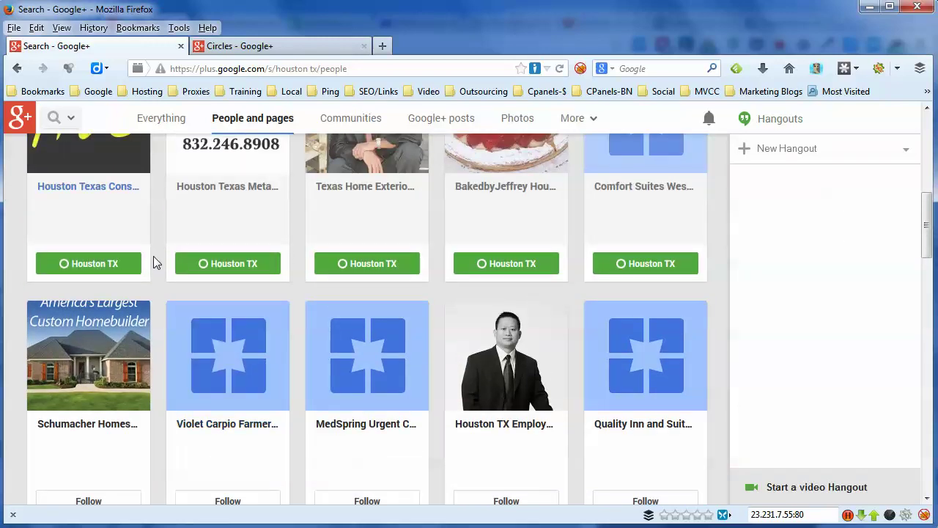
scroll(161, 258, up, 4)
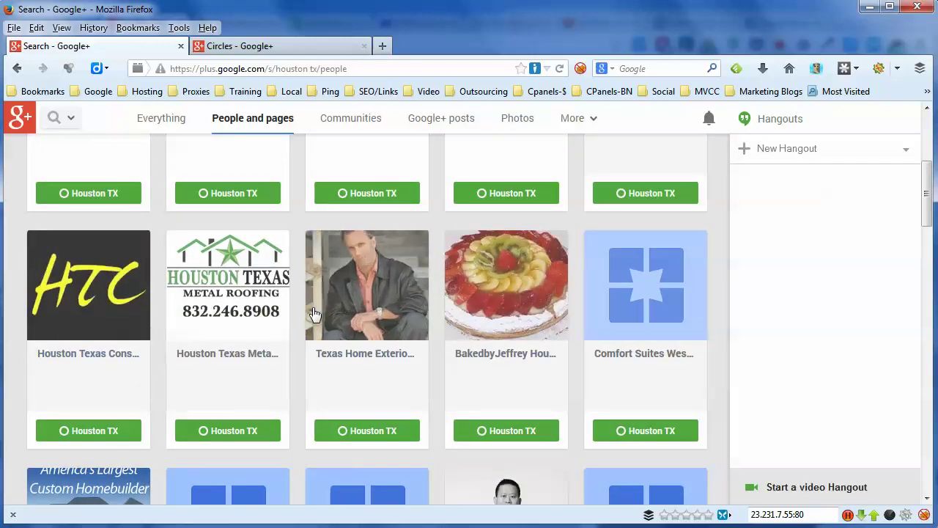
scroll(308, 162, up, 3)
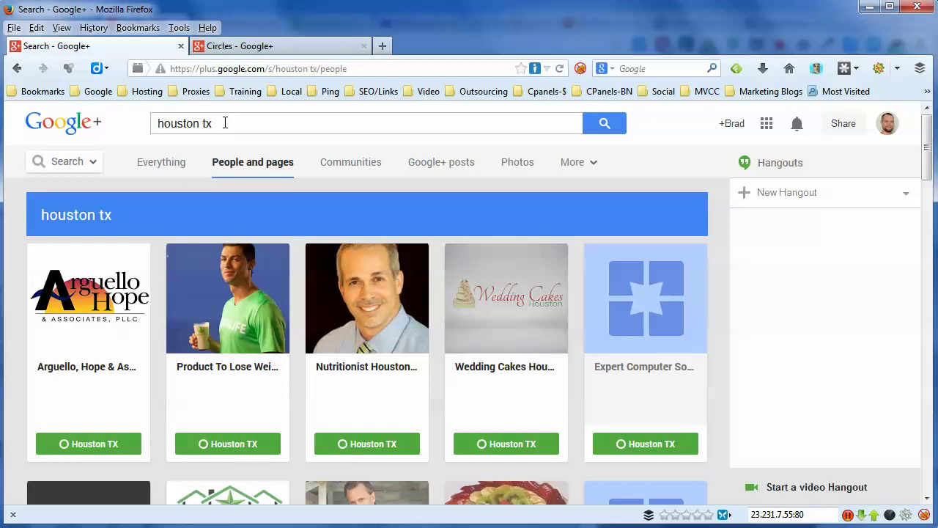
- Search people and pages for "roofing houston tx" and look through the roofing businesses found
click(239, 123)
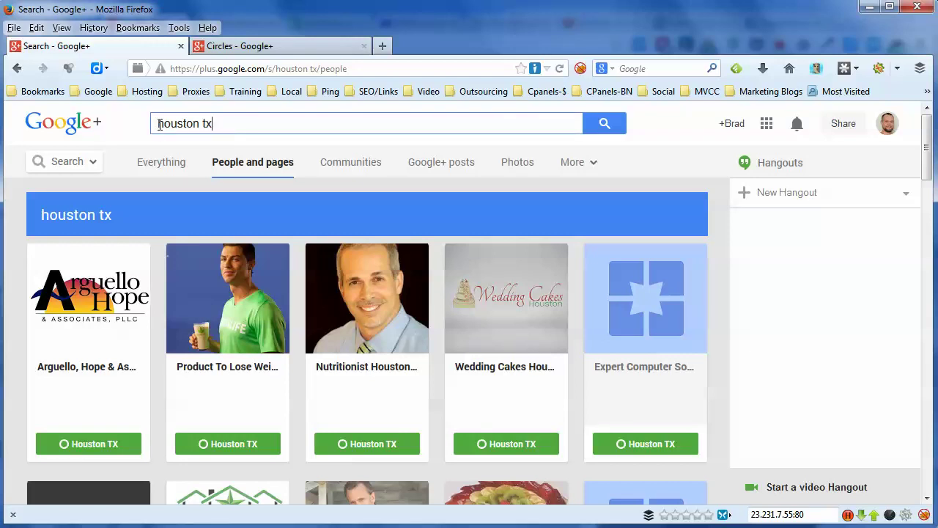
key(Home)
text(roofing)
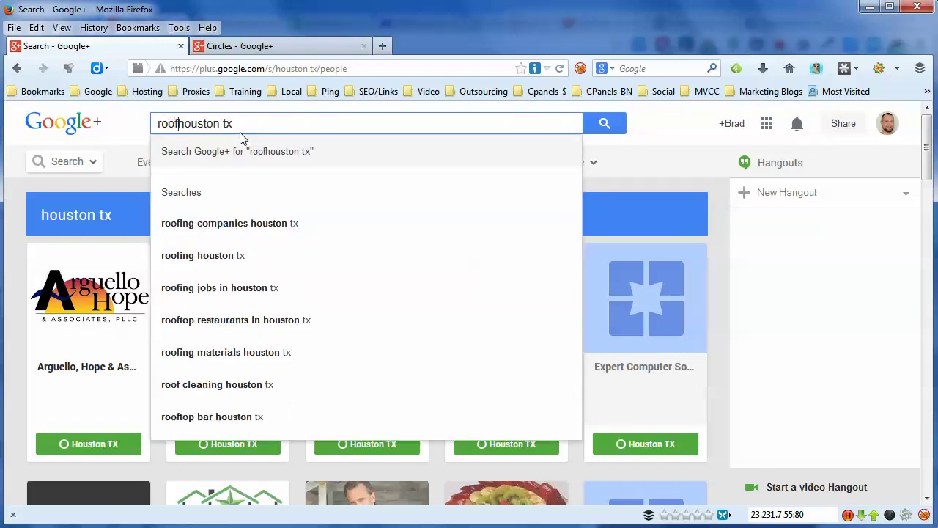
key(Return)
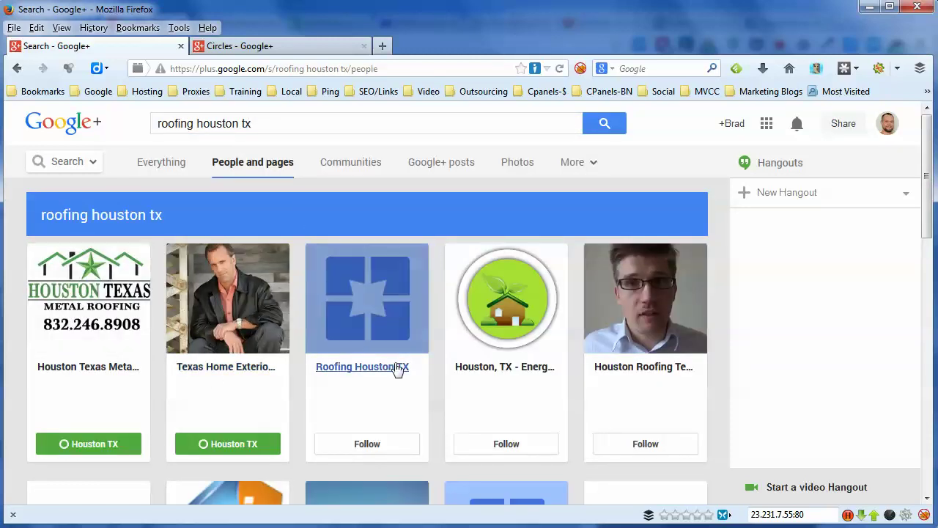
scroll(660, 376, down, 1)
scroll(669, 375, down, 3)
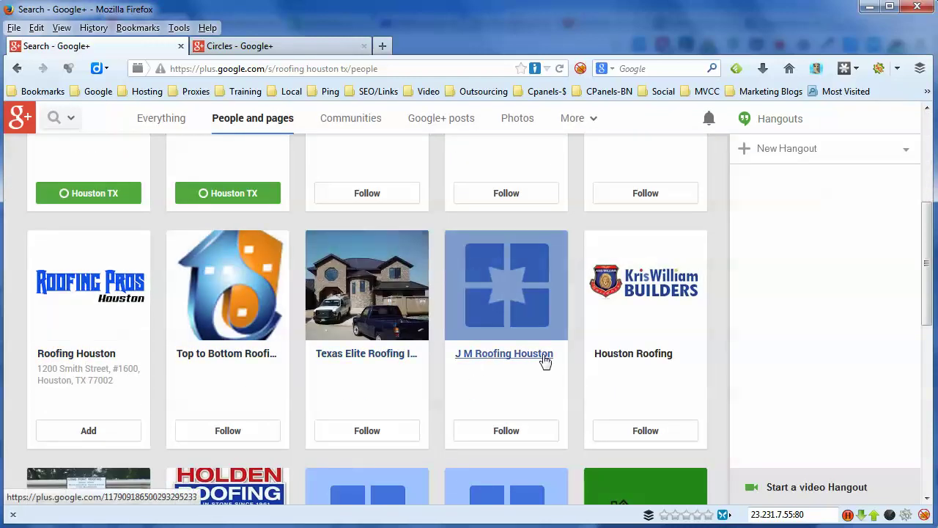
scroll(518, 354, down, 3)
scroll(519, 351, down, 1)
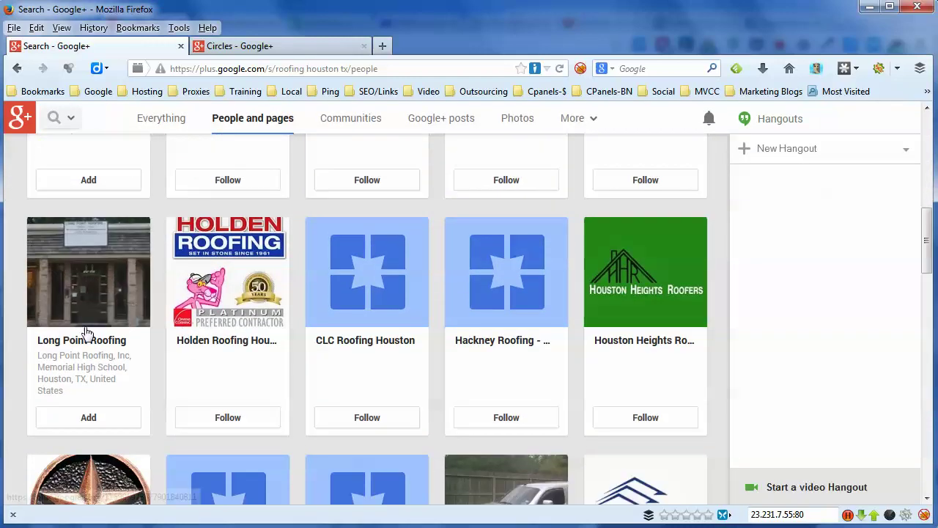
scroll(624, 371, down, 5)
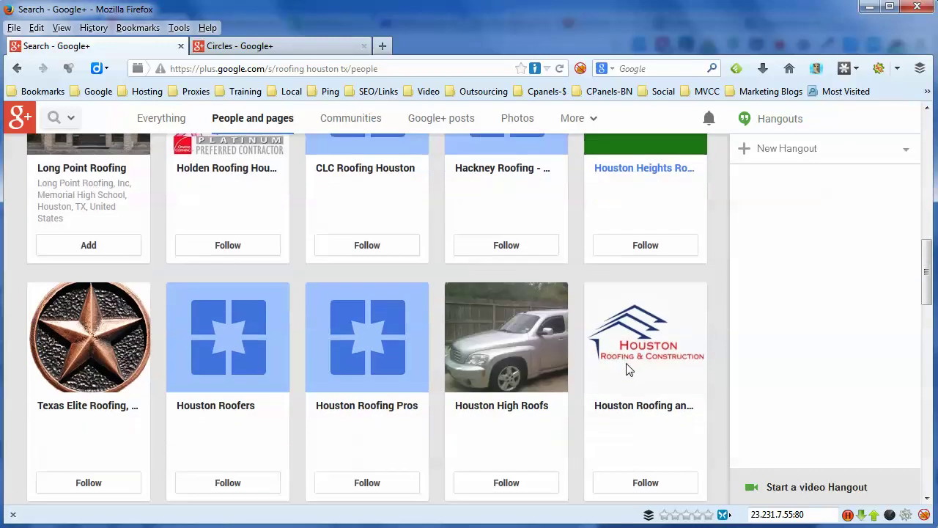
- Look further down the list of businesses found for roofing houston tx
scroll(168, 326, down, 5)
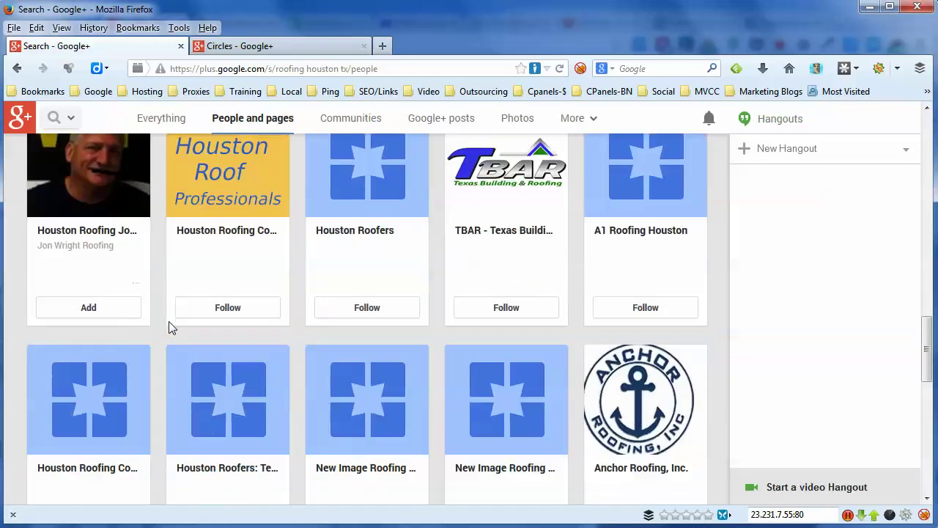
scroll(91, 409, down, 3)
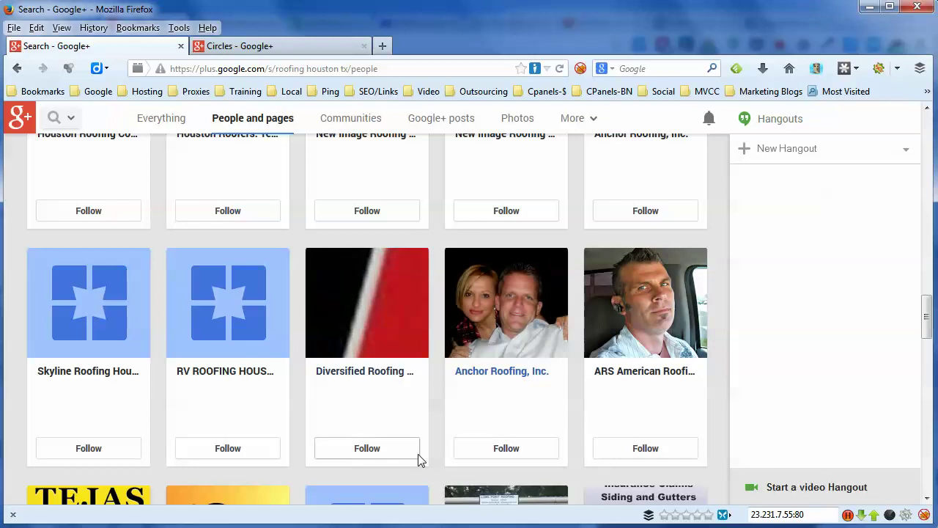
scroll(428, 451, down, 3)
scroll(429, 450, down, 2)
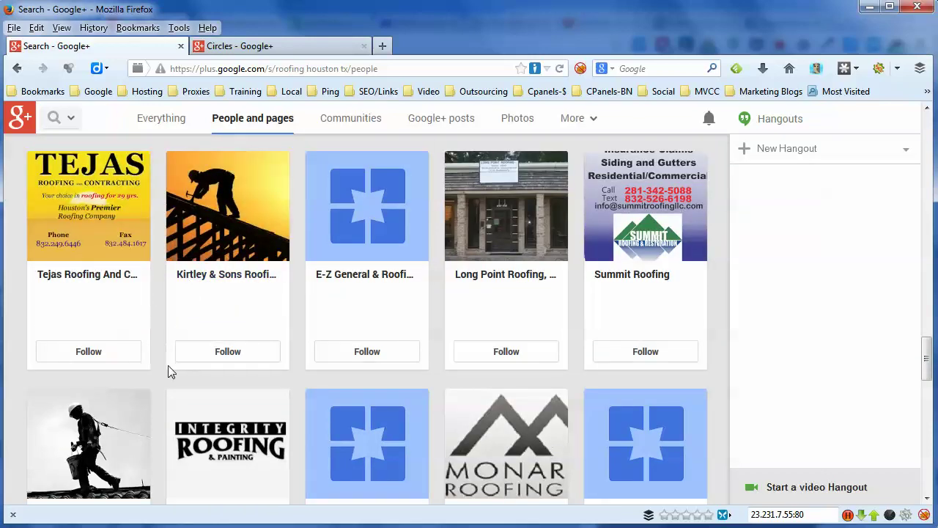
scroll(310, 330, down, 5)
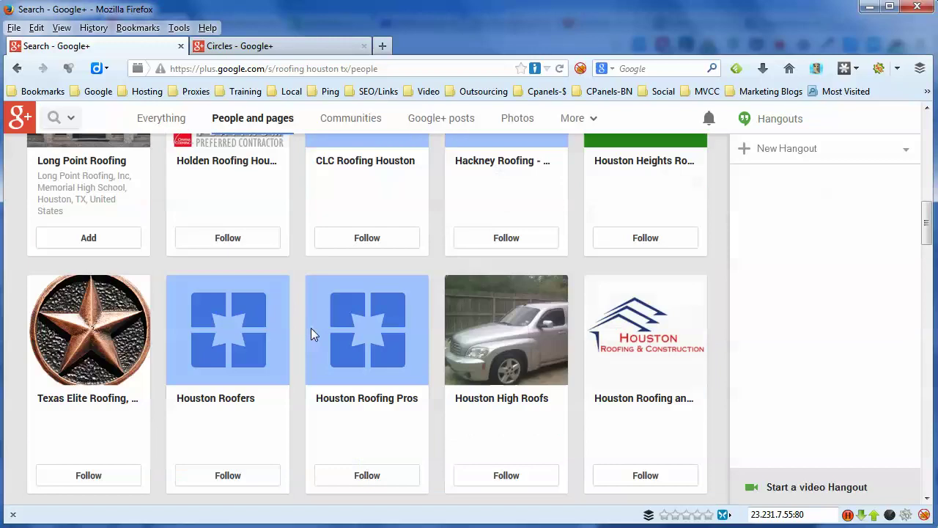
- Add the Roofing Houston TX page to the Houston TX circle and to a new circle named Roofers
scroll(311, 330, up, 8)
scroll(310, 317, down, 3)
mouse_move(338, 286)
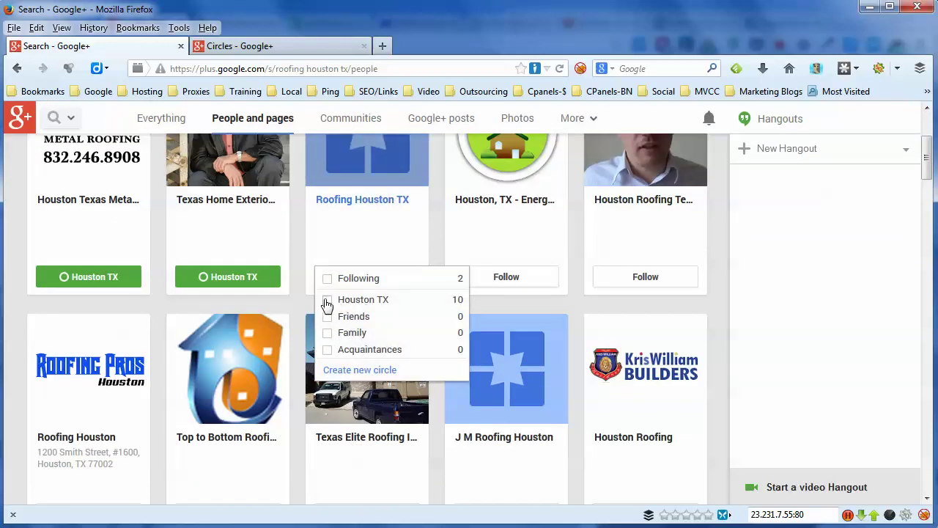
click(361, 371)
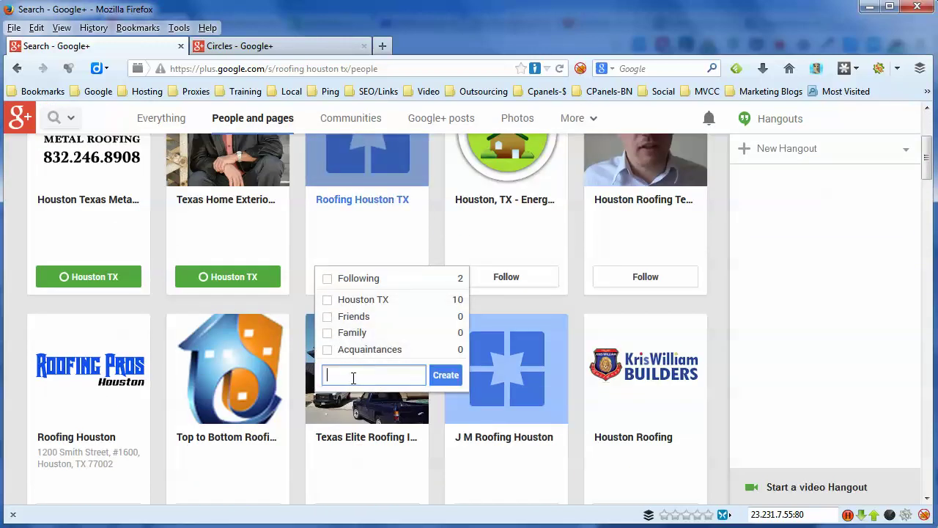
text(Roofers)
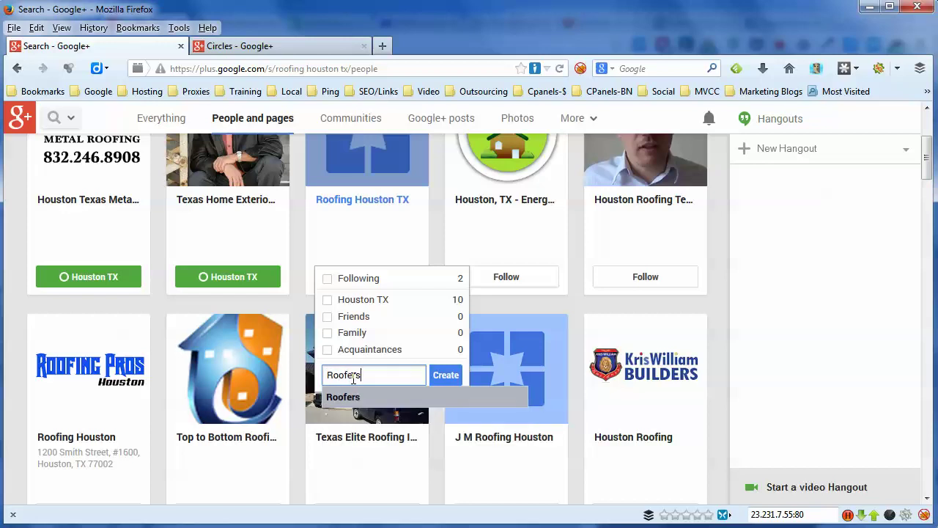
click(453, 377)
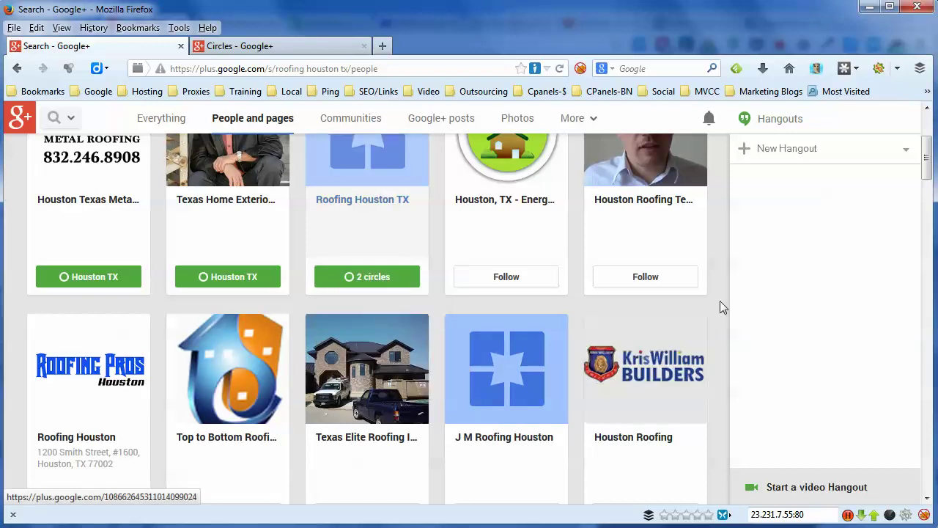
- Add the Houston, TX - Energy Saving Roofing and Houston Roofing Texas & Roof Repair pages to the Roofers and Houston TX circles
mouse_move(488, 282)
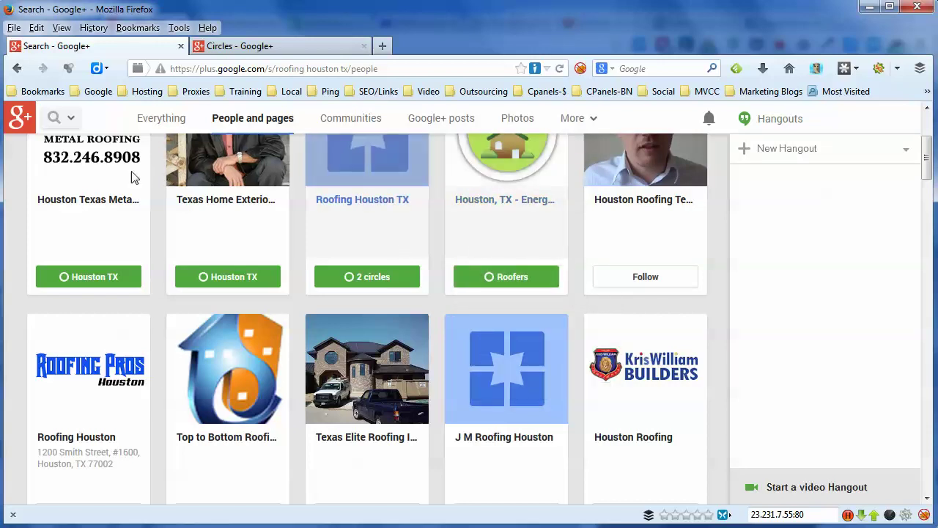
mouse_move(538, 277)
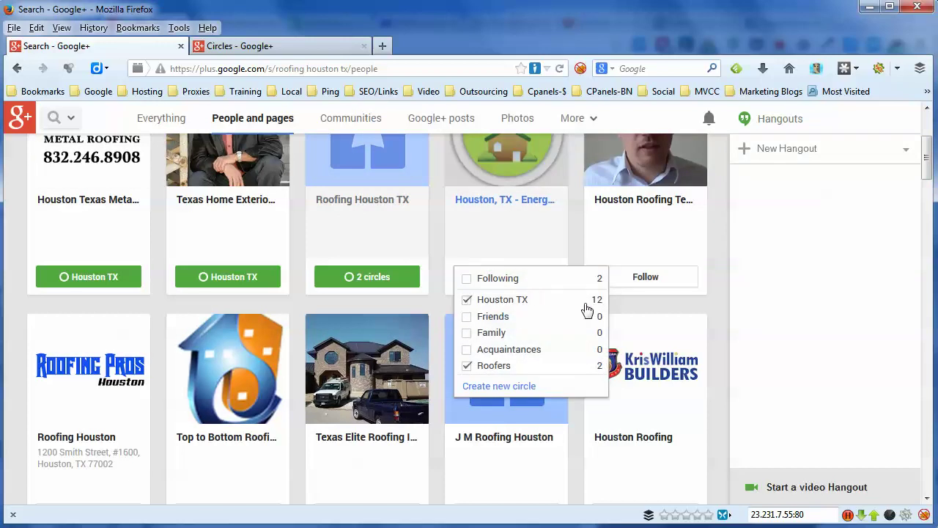
mouse_move(635, 283)
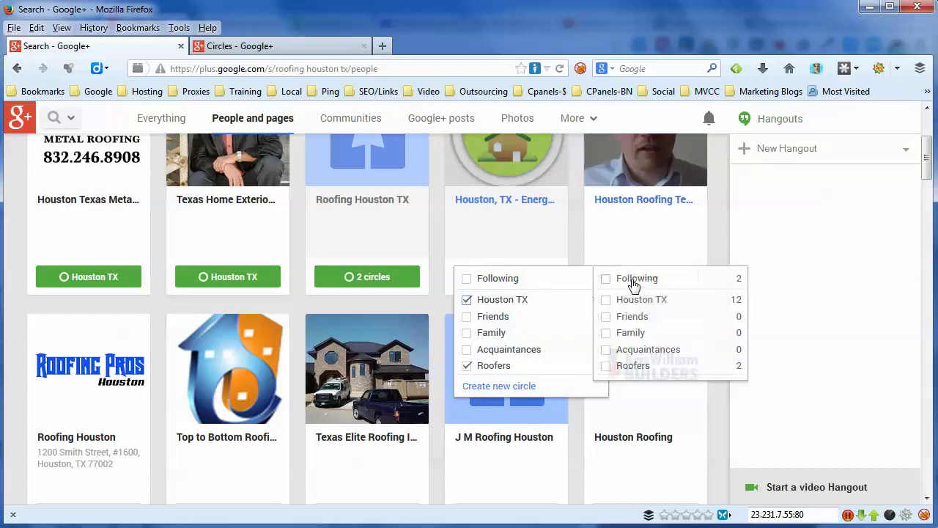
click(607, 365)
click(607, 299)
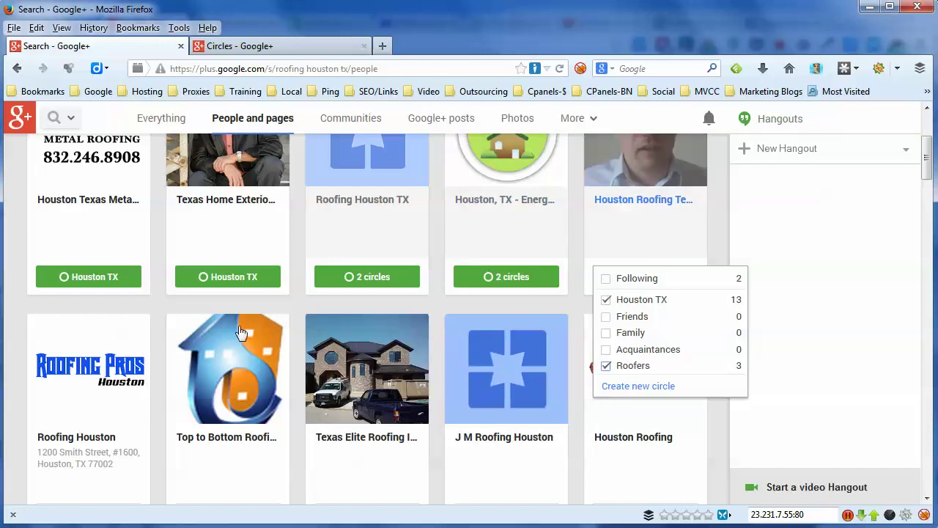
- Add the Roofing Houston and Top to Bottom Roofing pages to both the Roofers and Houston TX circles
scroll(352, 286, down, 5)
mouse_move(101, 271)
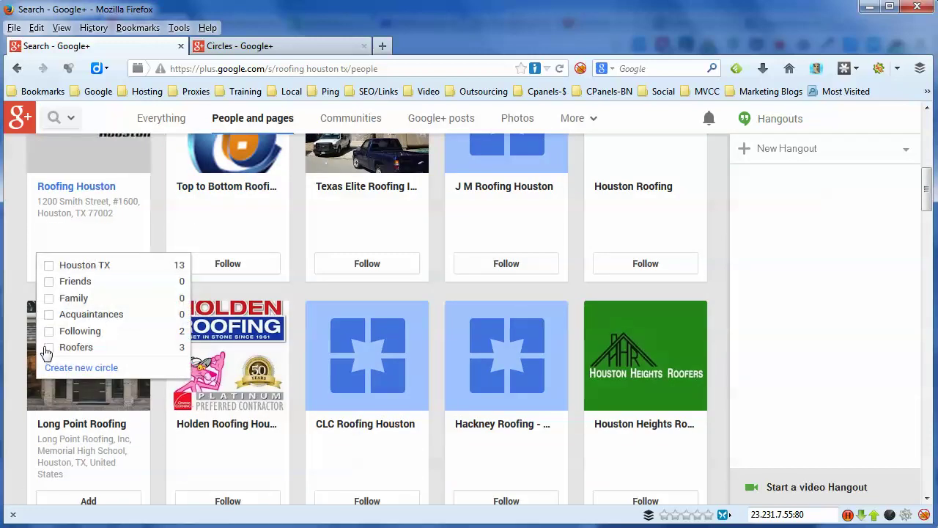
click(49, 265)
mouse_move(245, 268)
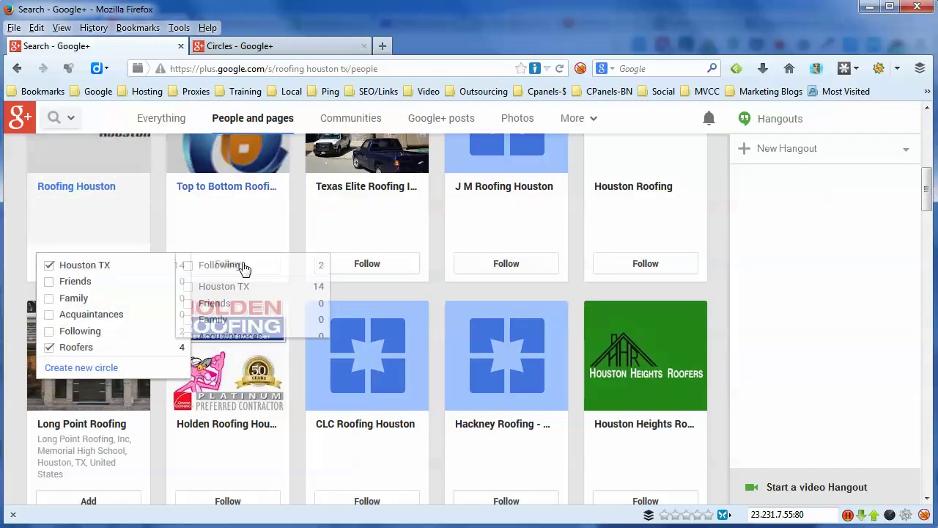
click(188, 353)
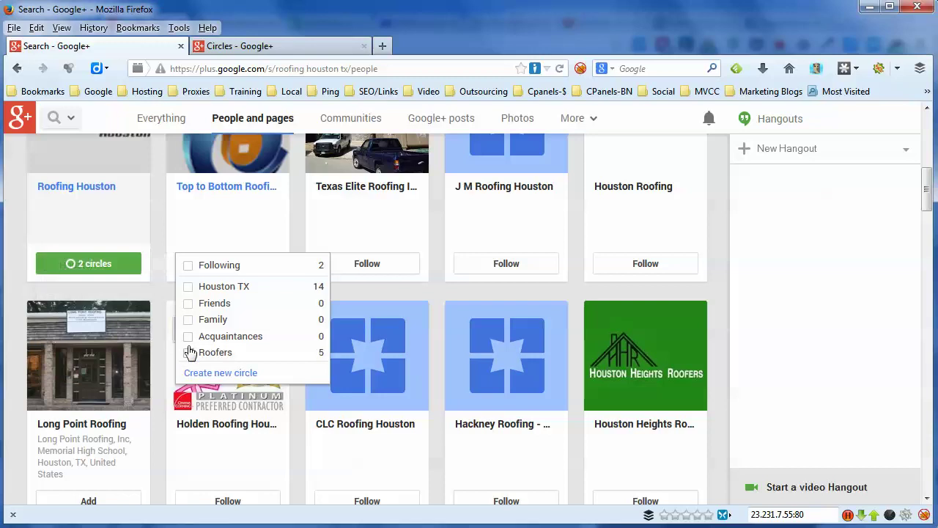
click(188, 288)
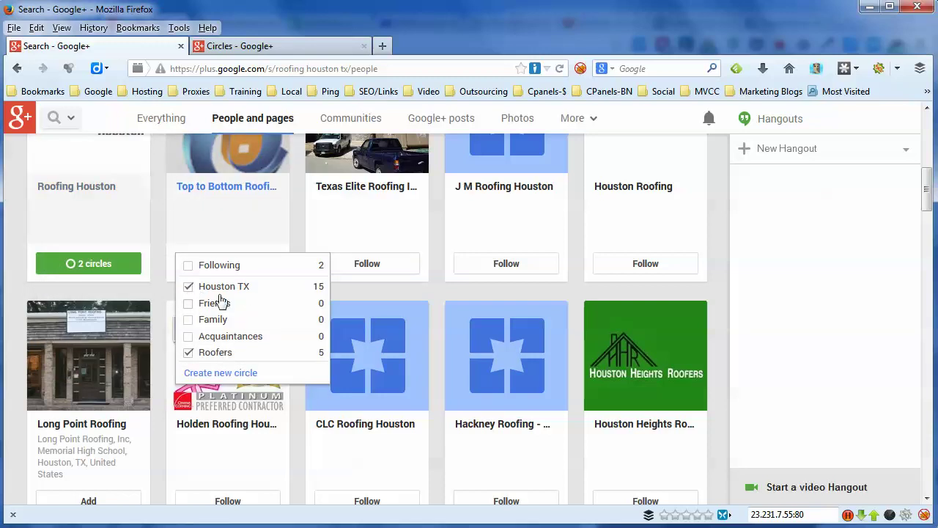
- Put Texas Elite Roofing Inc, J M Roofing Houston and Houston Roofing in both the Roofers and Houston TX circles
mouse_move(360, 268)
click(329, 353)
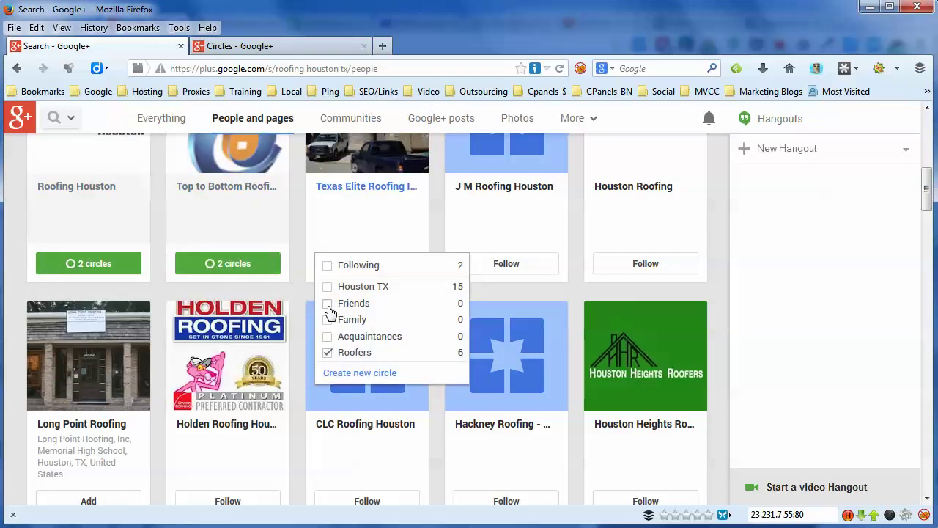
click(330, 288)
mouse_move(519, 273)
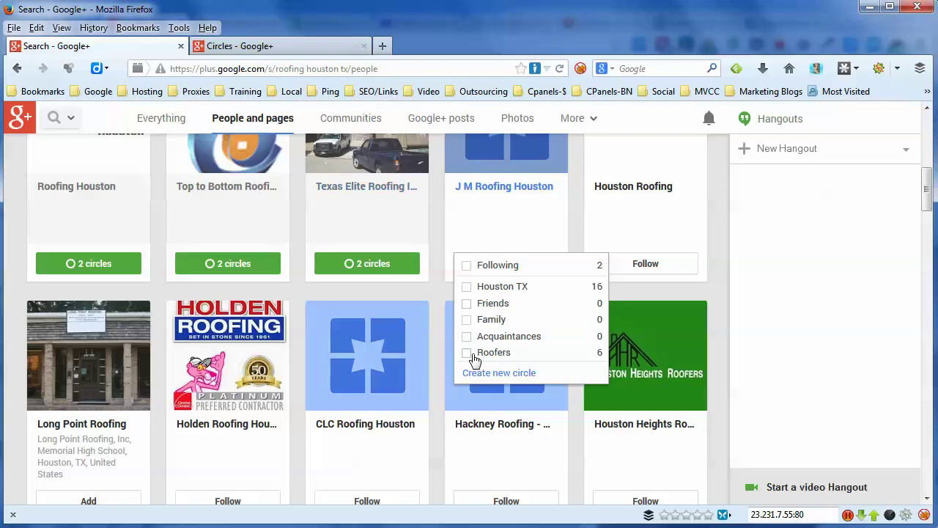
click(467, 288)
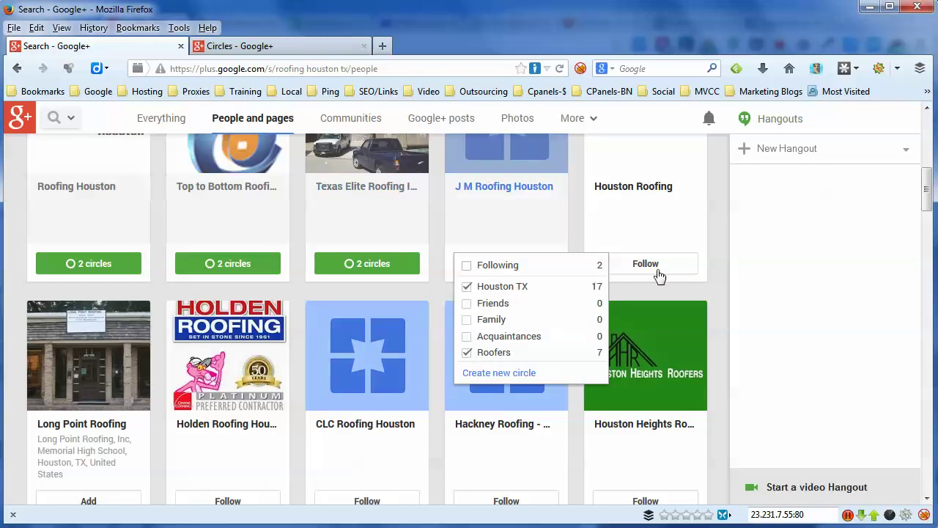
mouse_move(655, 270)
click(606, 355)
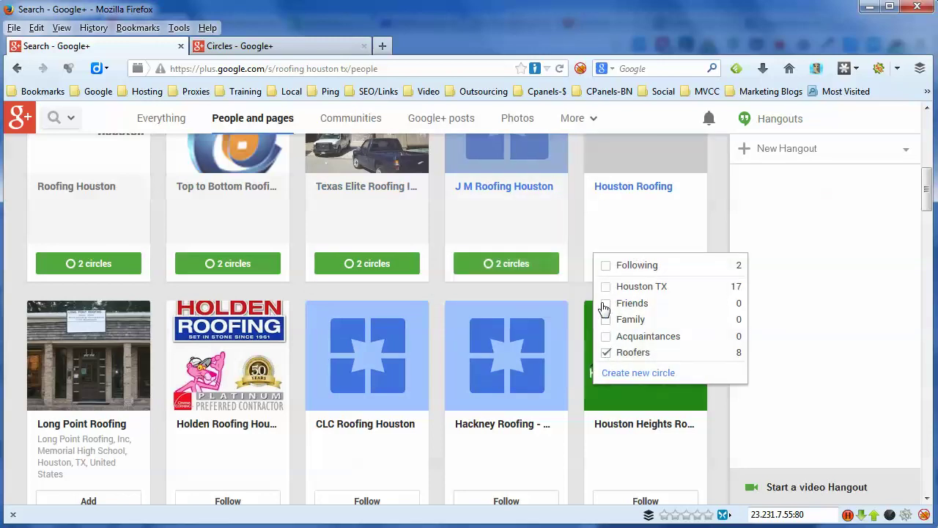
- Add Long Point Roofing and Holden Roofing Houston to both the Roofers and Houston TX circles
scroll(594, 304, down, 2)
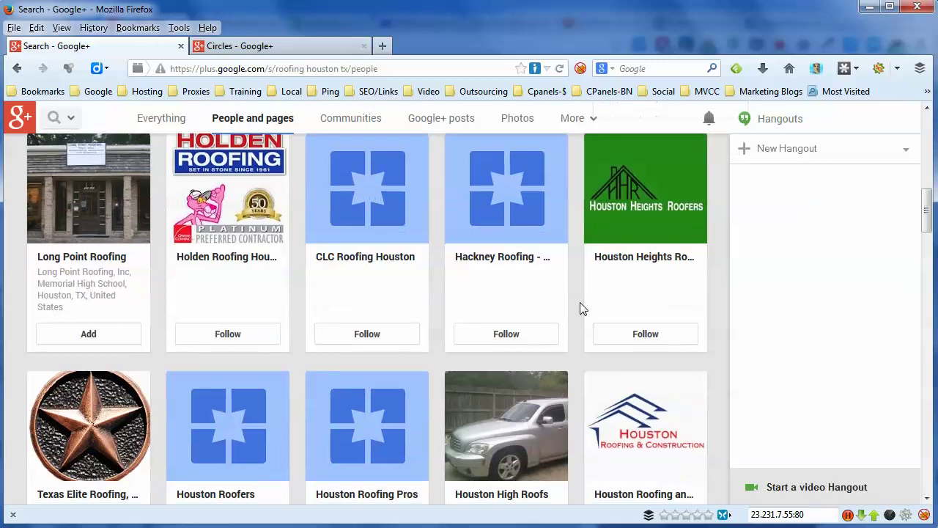
mouse_move(79, 335)
click(49, 418)
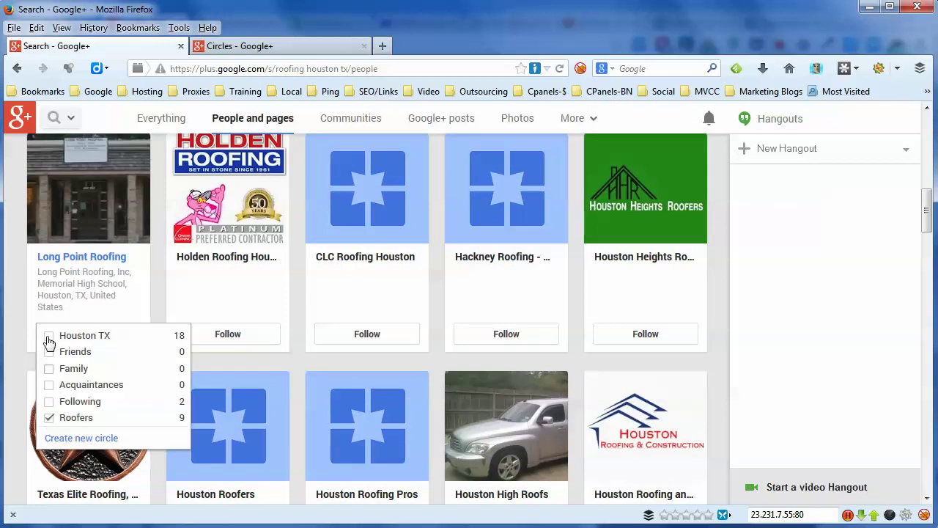
click(49, 336)
mouse_move(241, 339)
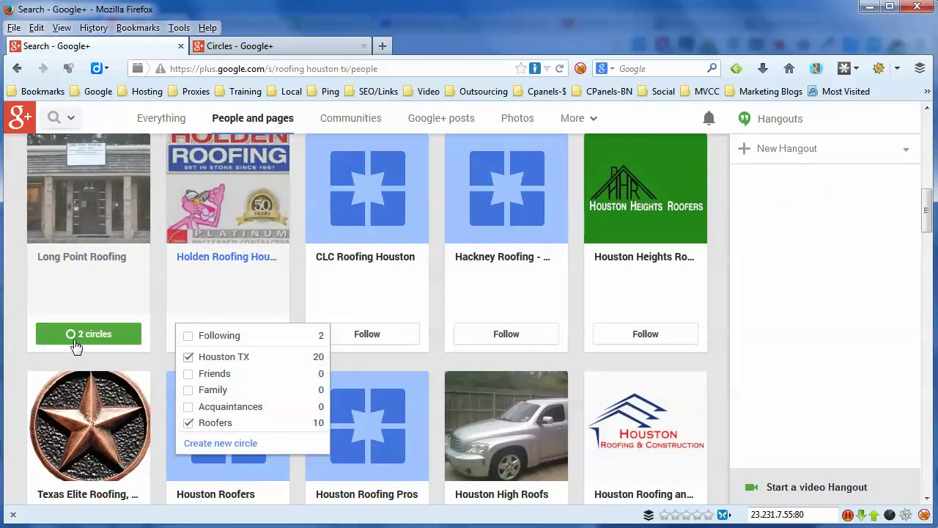
- Add CLC Roofing Houston, Hackney Roofing - Houston and Houston Heights Roofers to both the Roofers and Houston TX circles
mouse_move(353, 338)
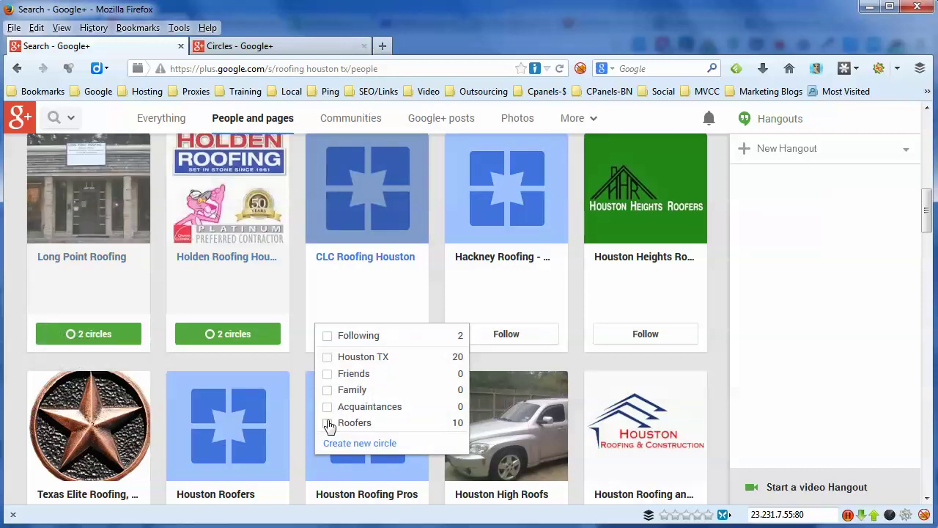
click(328, 356)
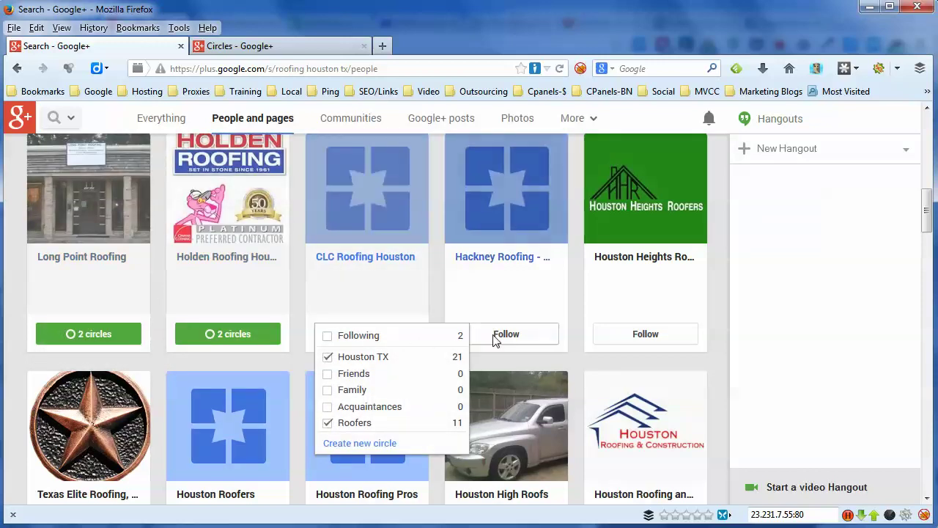
mouse_move(506, 334)
click(473, 359)
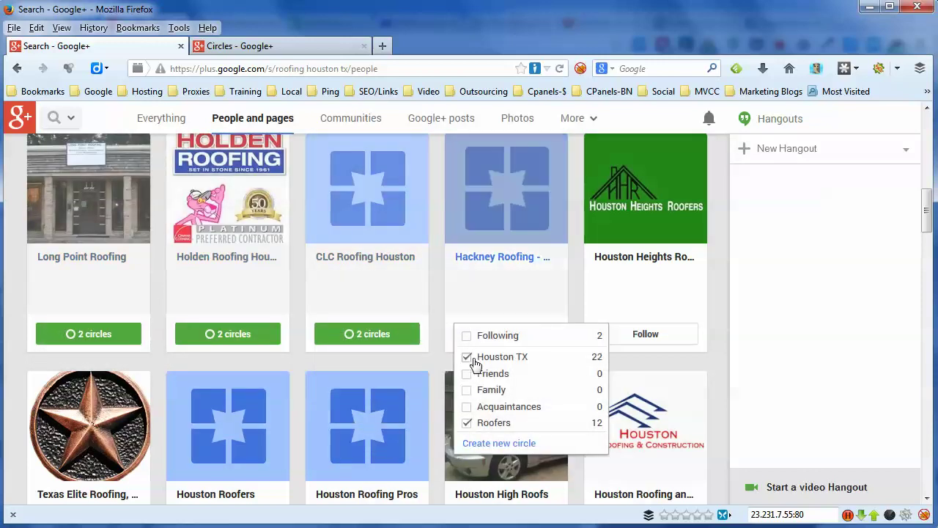
mouse_move(651, 335)
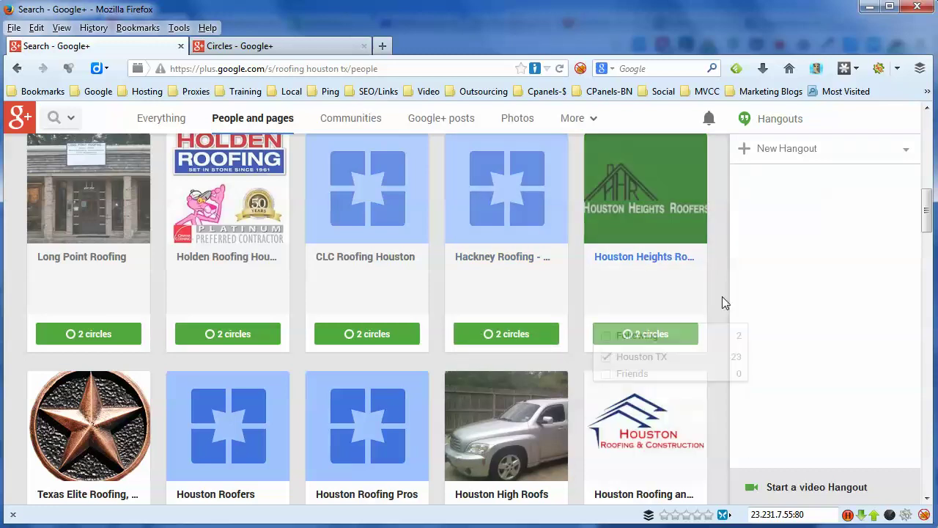
- Open the overview of the account's own circles and look through the members of the Houston TX circle
scroll(111, 415, down, 2)
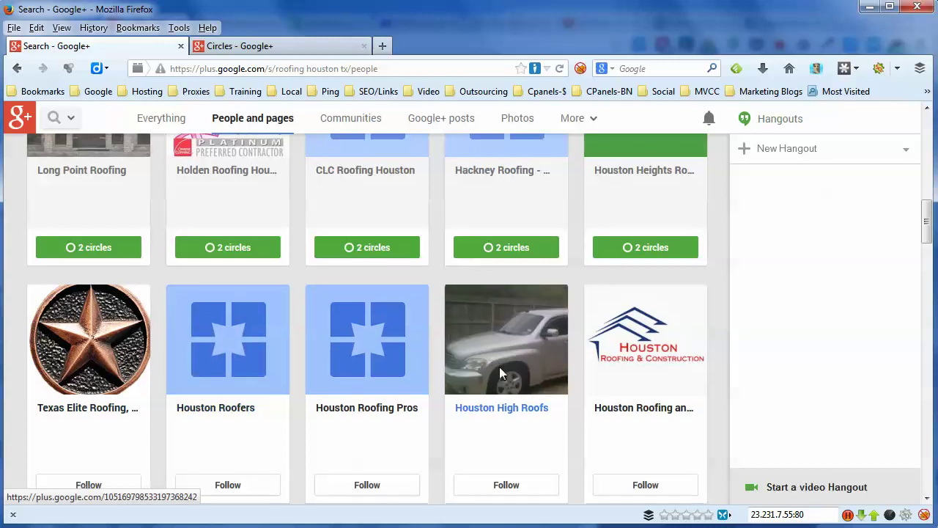
scroll(492, 374, down, 2)
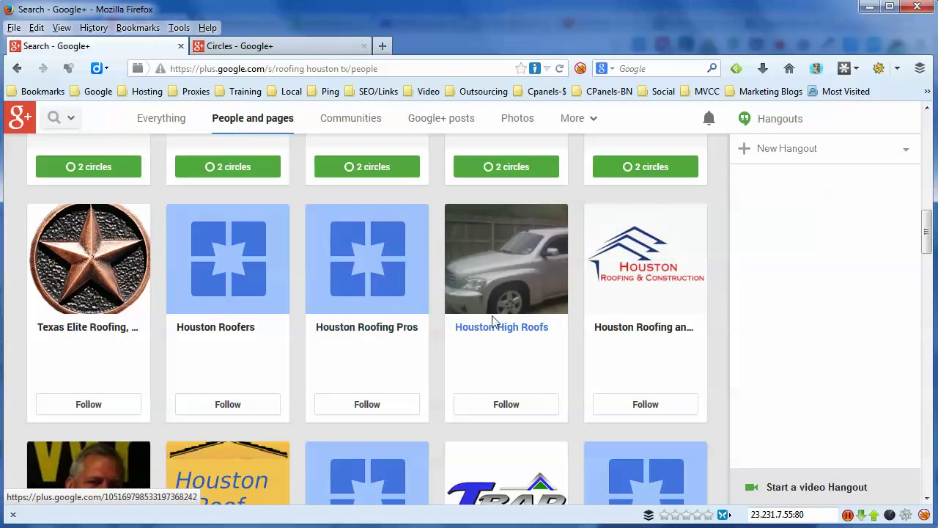
scroll(493, 321, up, 10)
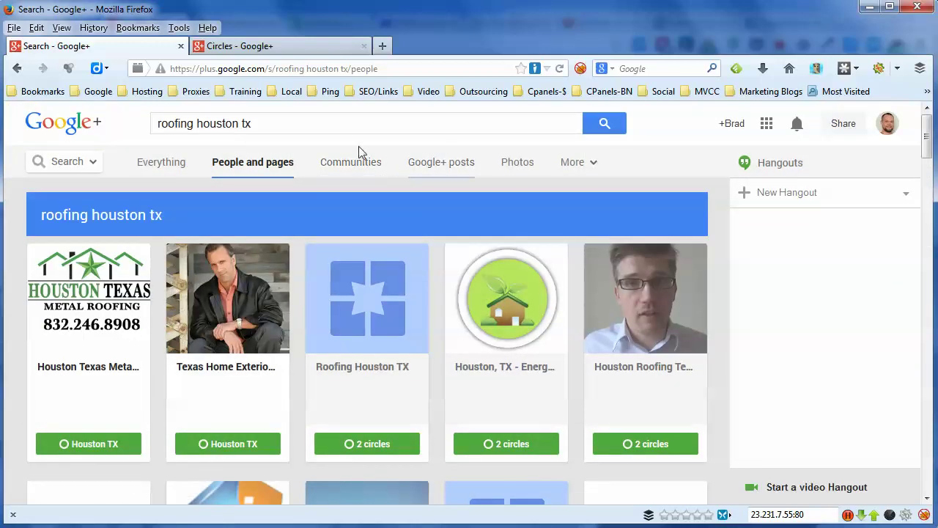
mouse_move(58, 162)
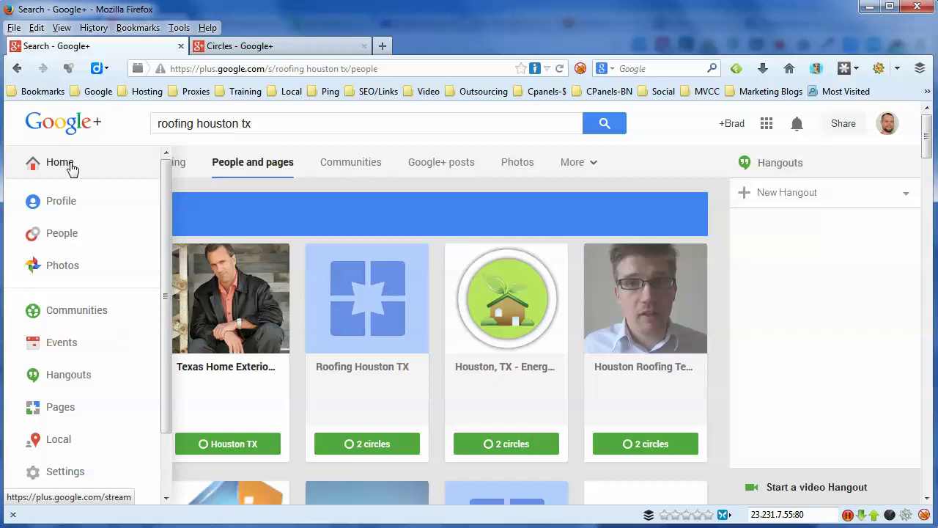
click(63, 236)
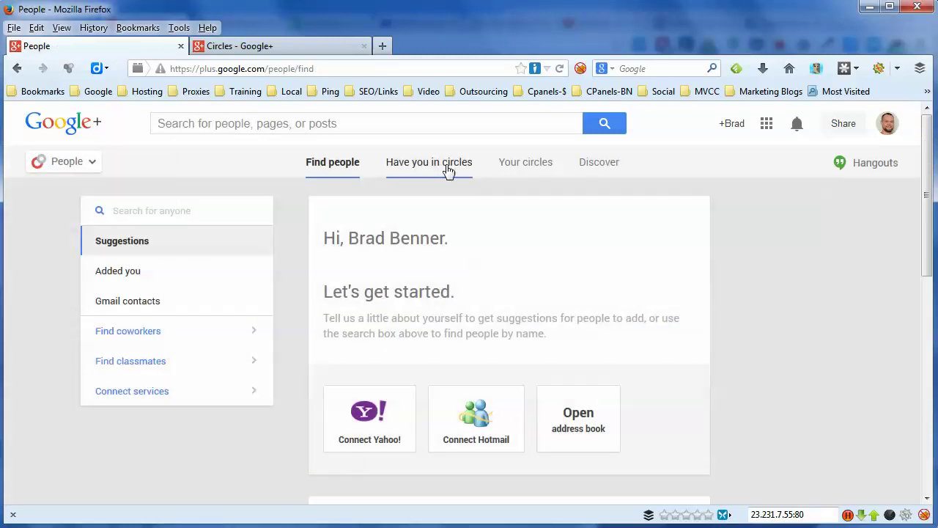
click(539, 168)
scroll(383, 266, down, 1)
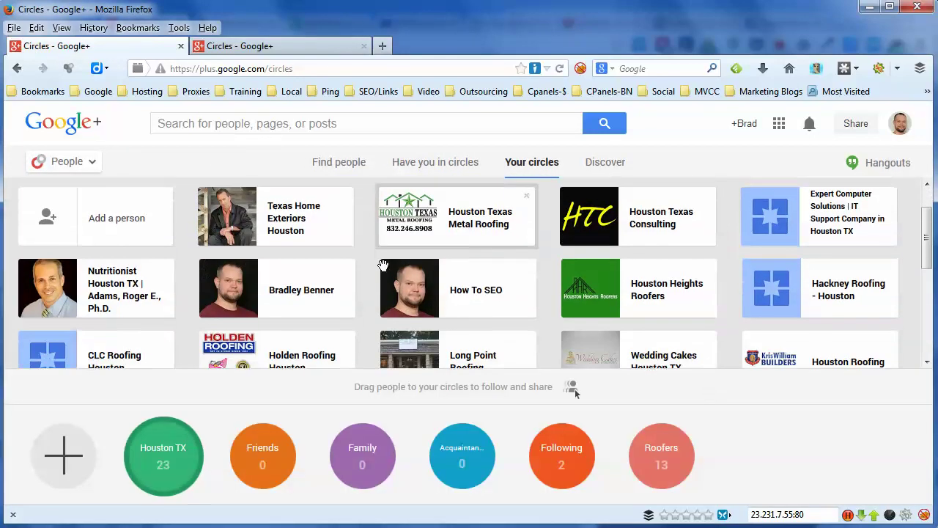
click(162, 454)
scroll(367, 273, down, 2)
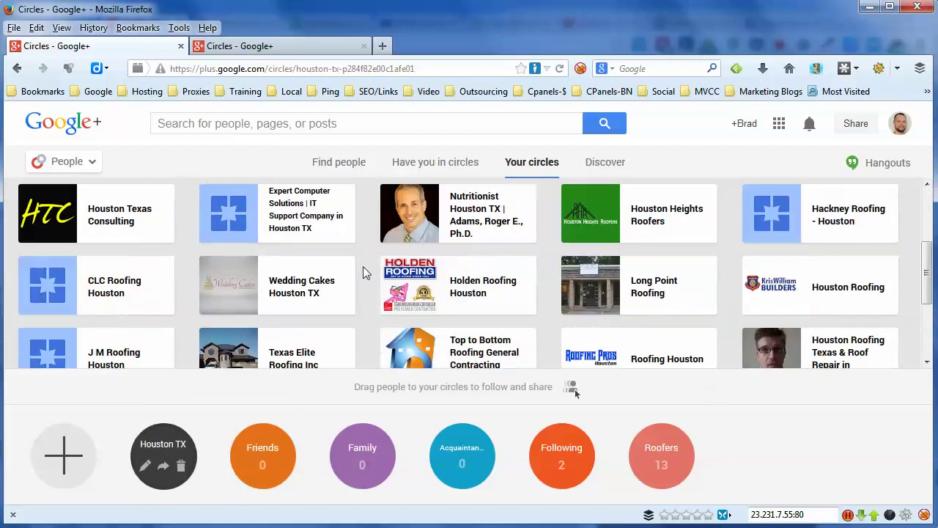
scroll(367, 273, down, 2)
scroll(330, 308, up, 1)
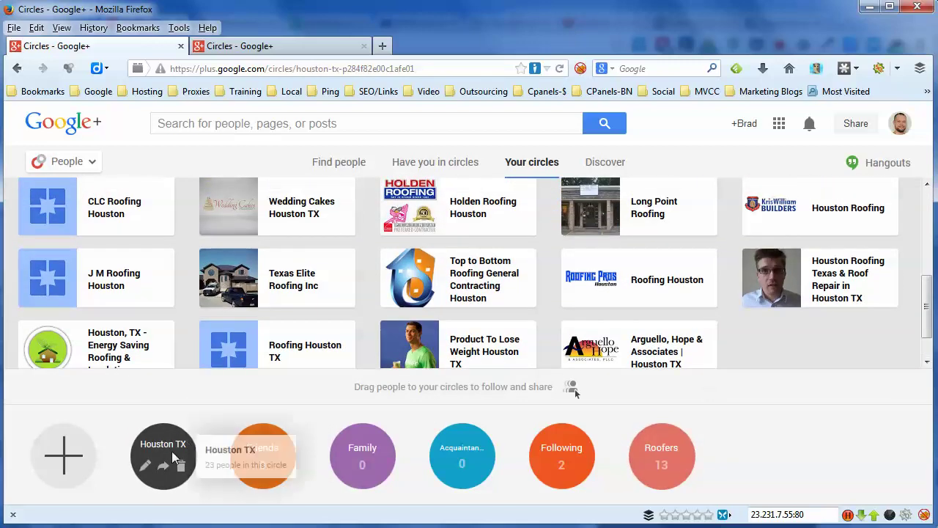
- Open the Roofers circle and look through its members
scroll(366, 294, up, 3)
click(661, 456)
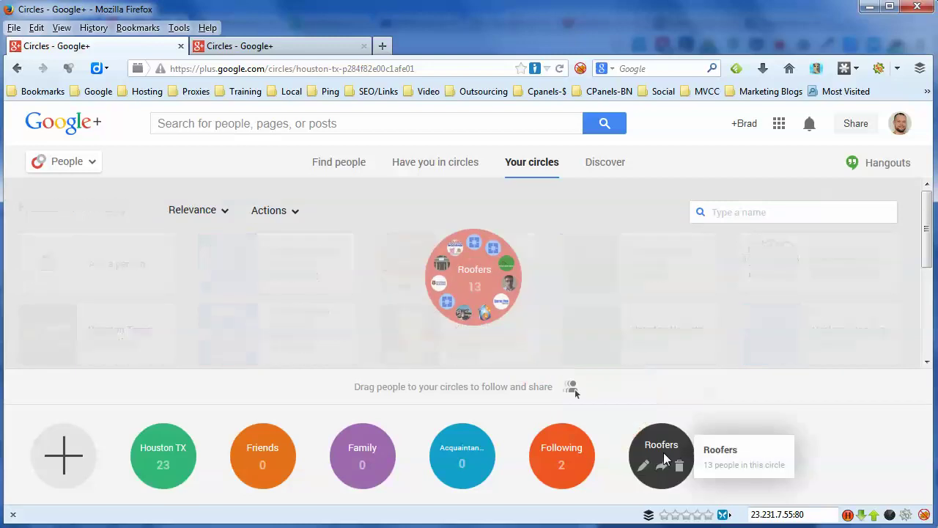
scroll(351, 303, down, 3)
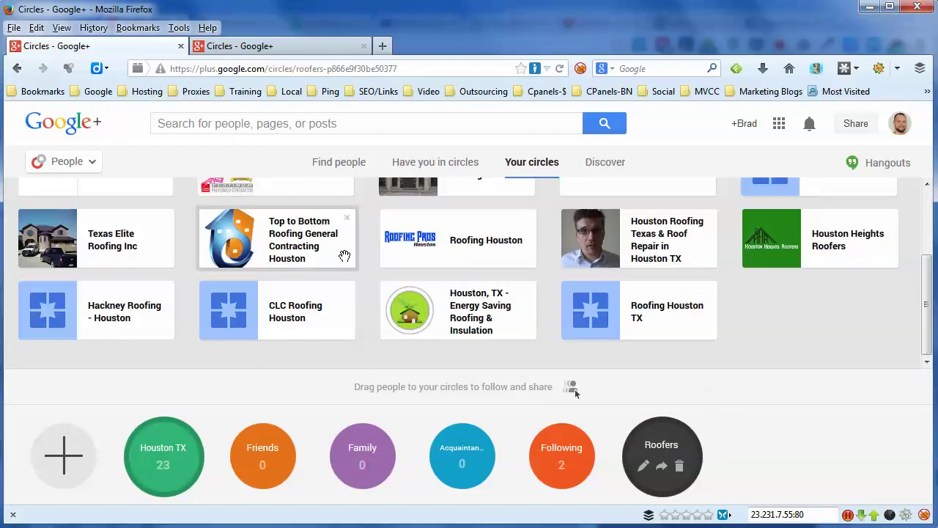
scroll(778, 308, up, 2)
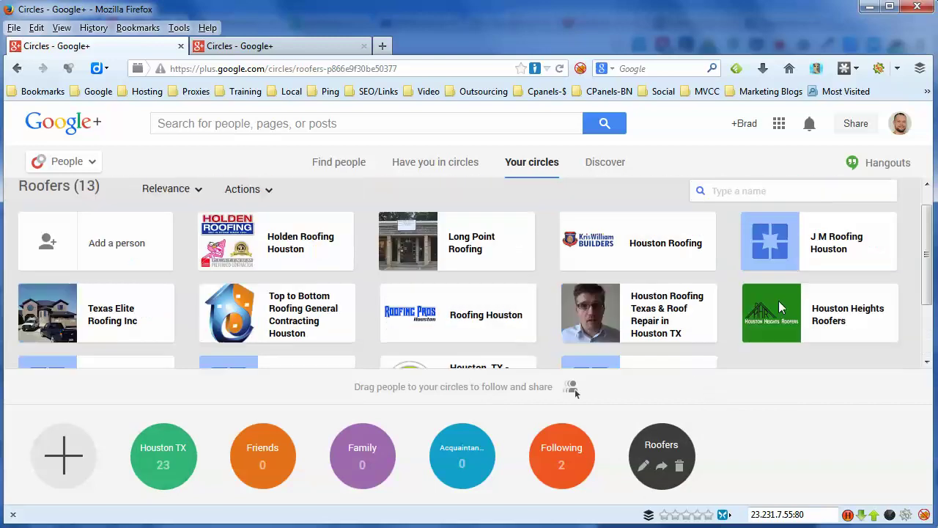
click(242, 271)
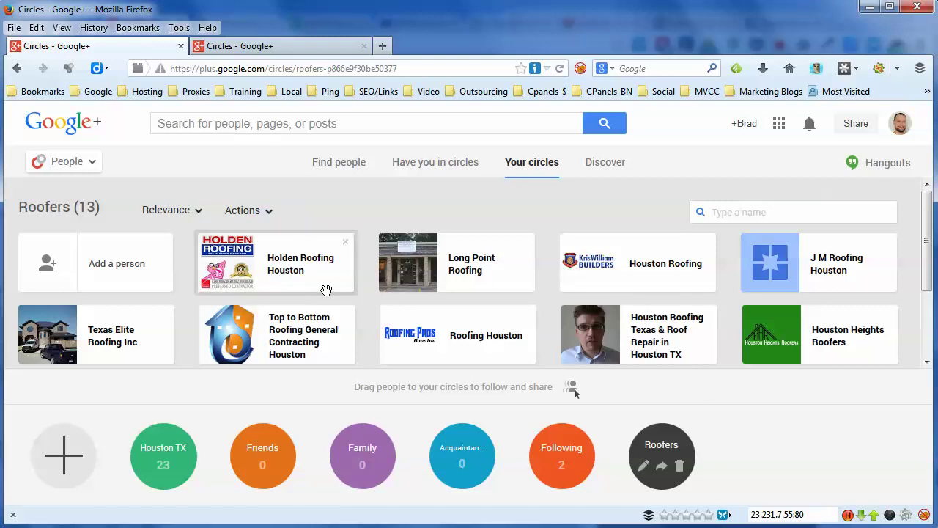
- Look over the Contractor Magazine article "SEO marketing success all comes down to basics", including its header and body text
mouse_move(327, 291)
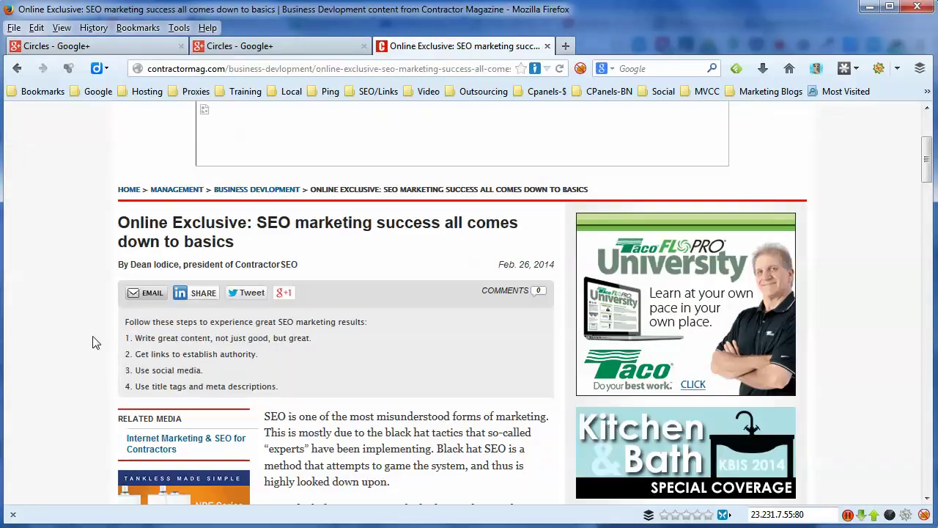
scroll(93, 343, up, 2)
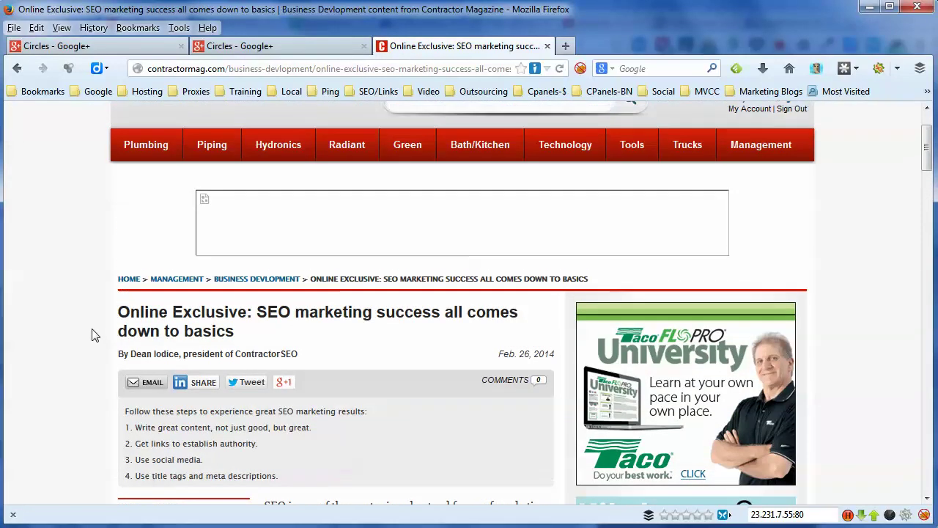
scroll(93, 338, up, 2)
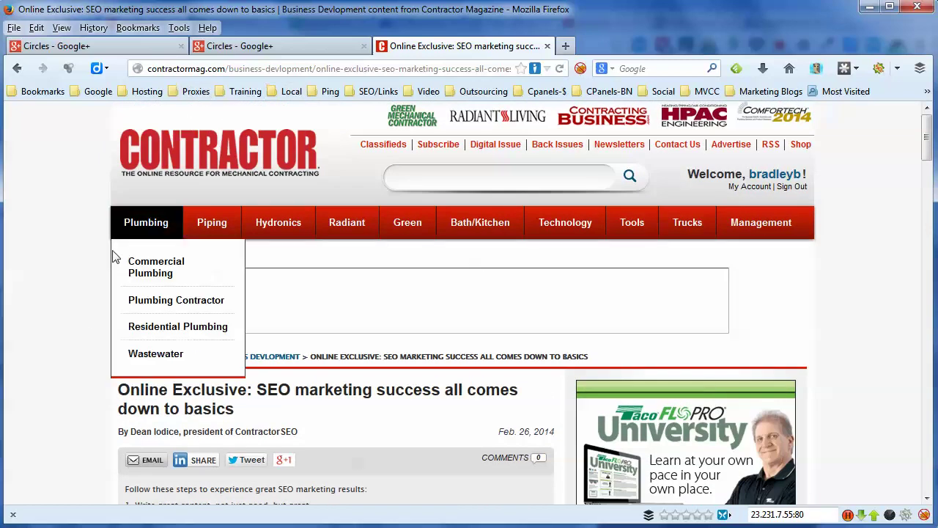
scroll(117, 249, down, 4)
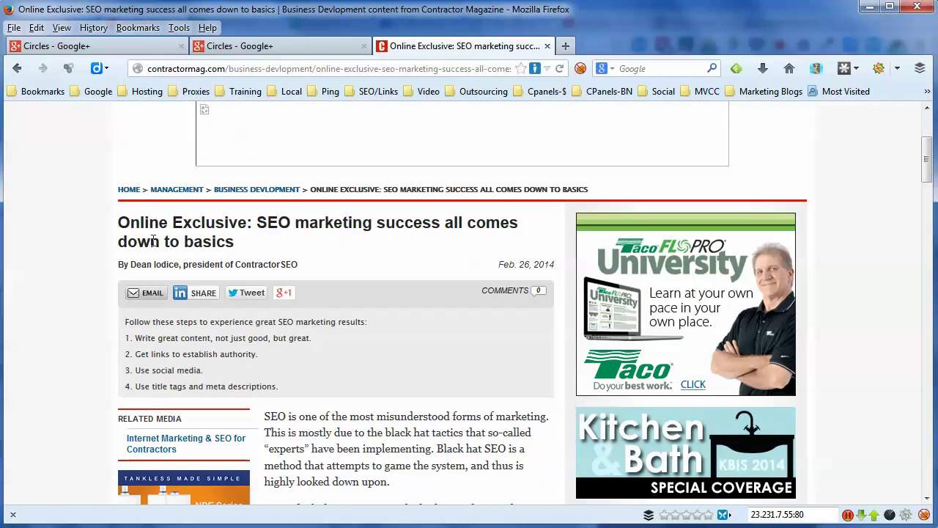
scroll(89, 242, up, 4)
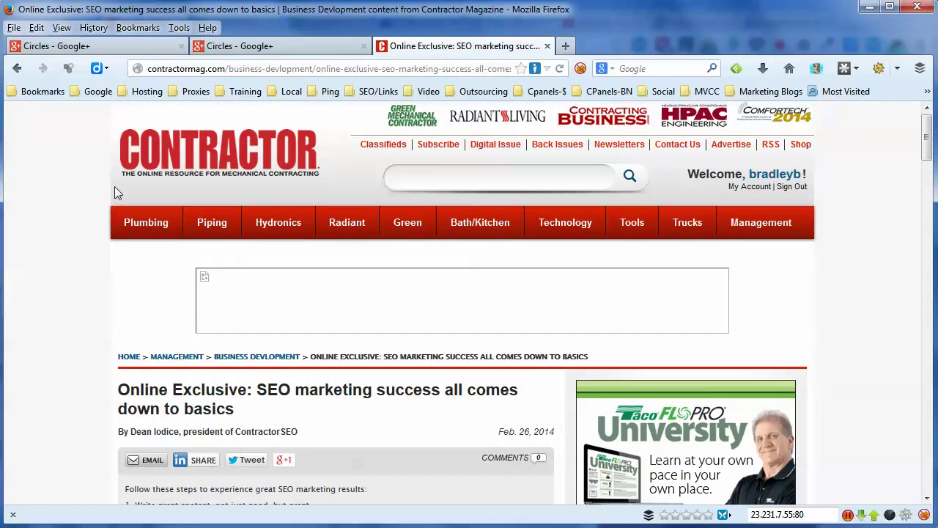
scroll(213, 190, down, 6)
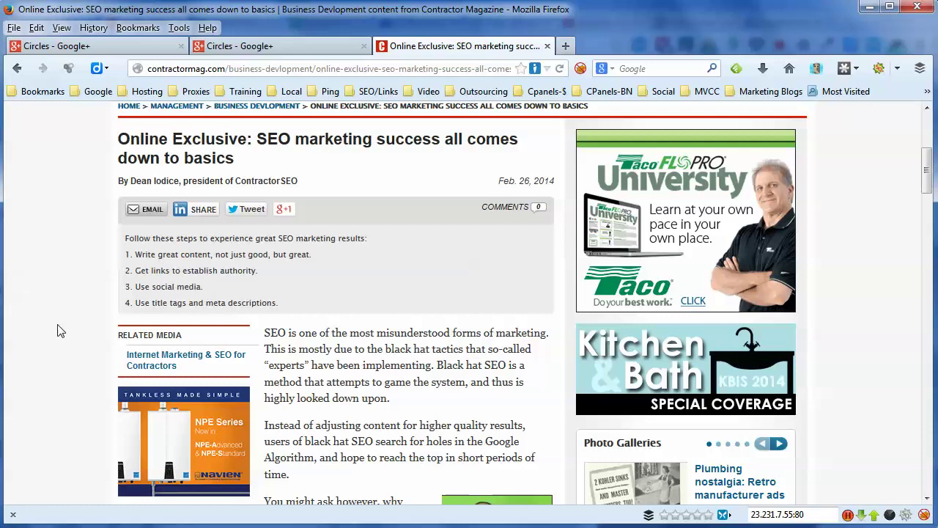
scroll(62, 331, down, 4)
scroll(355, 345, down, 15)
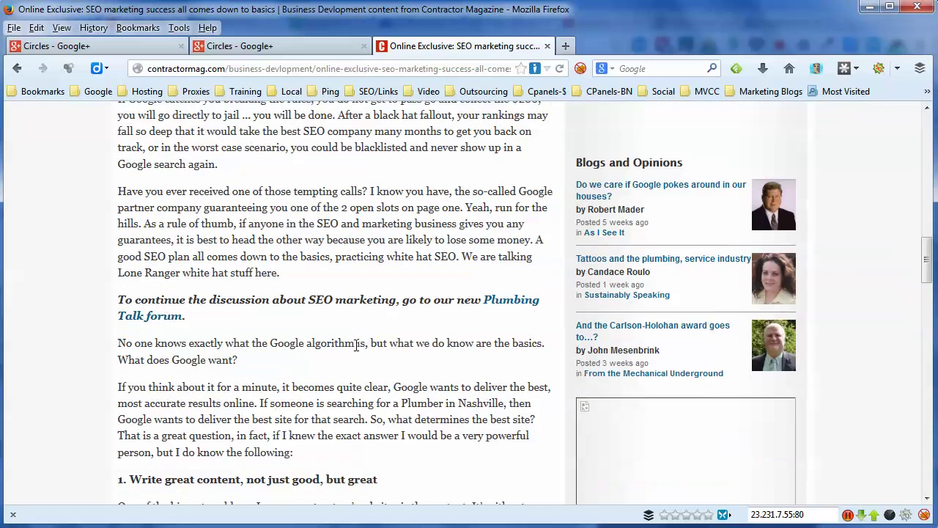
- Copy the full web address of the Contractor Magazine article
scroll(355, 345, up, 20)
drag(511, 68, 147, 68)
right_click(419, 71)
click(456, 122)
- Return to the Google+ circles page and start a new post reading "This is a great article from Contractor"
click(246, 47)
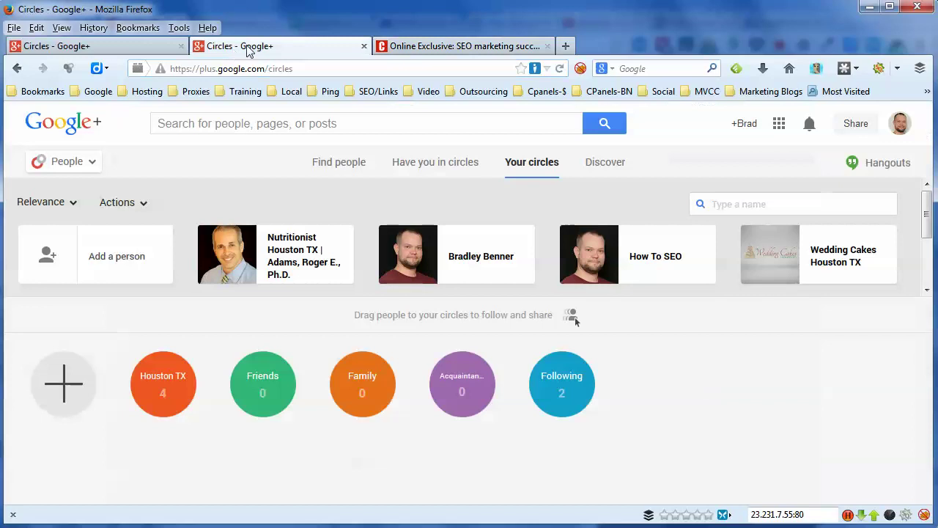
click(856, 125)
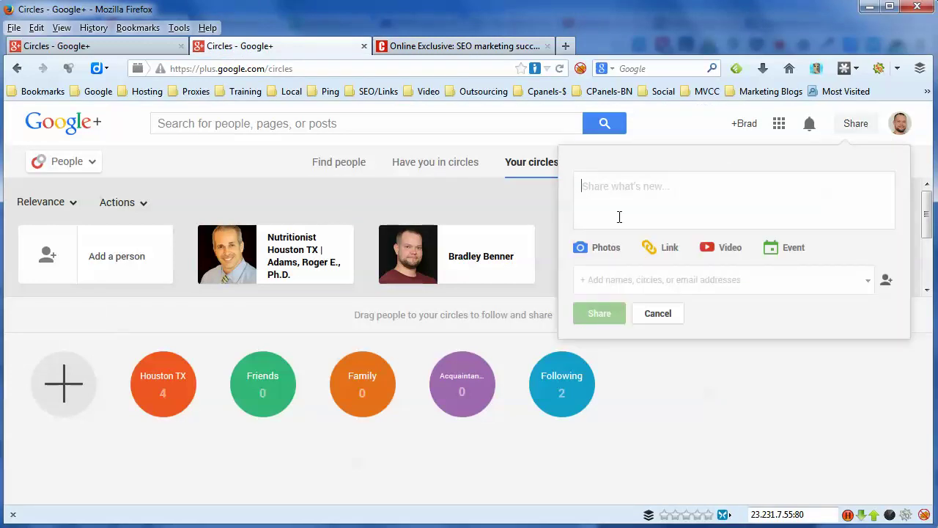
text(Thi)
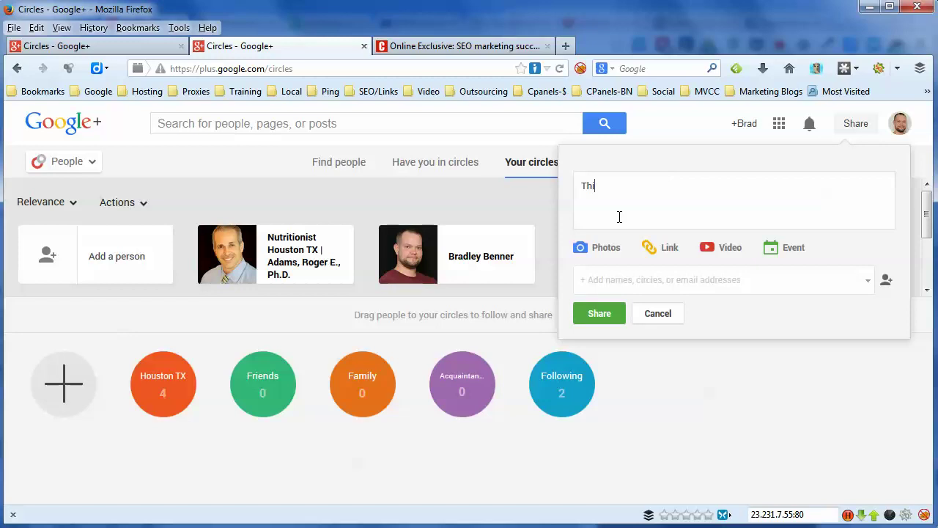
text(s is a great arti)
key(BackSpace)
key(BackSpace)
text(for)
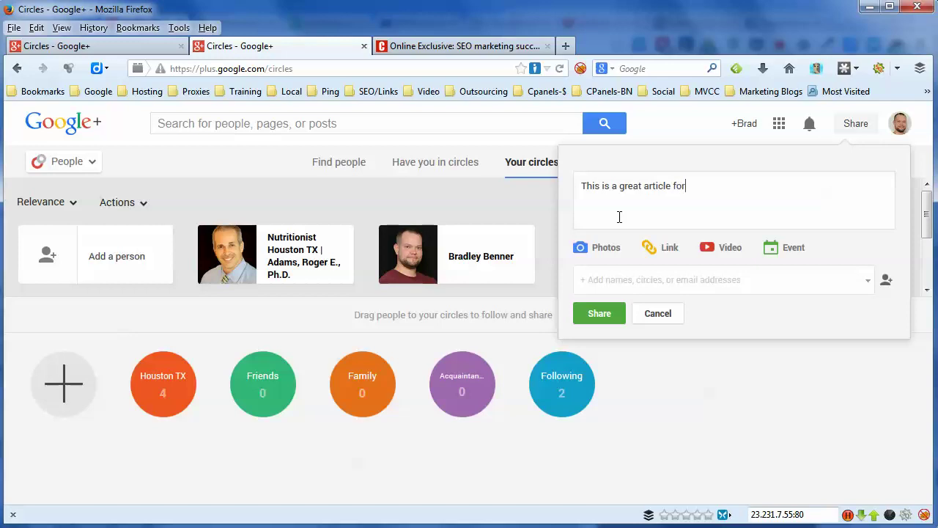
key(BackSpace)
key(BackSpace)
text(rom Contractror)
right_click(723, 184)
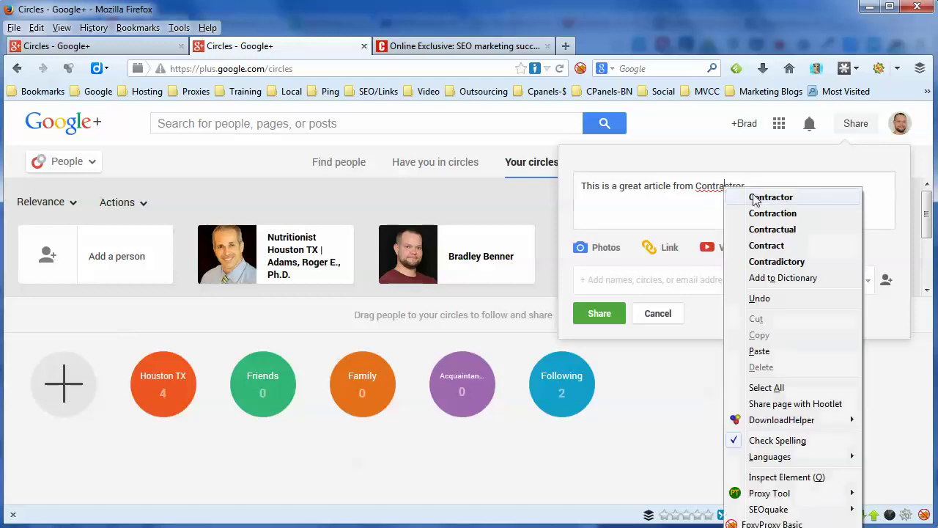
click(767, 193)
- Complete the post's first sentence with "Magazine about the importance of SEO for contractors and some tips to help optimize you website."
text(M)
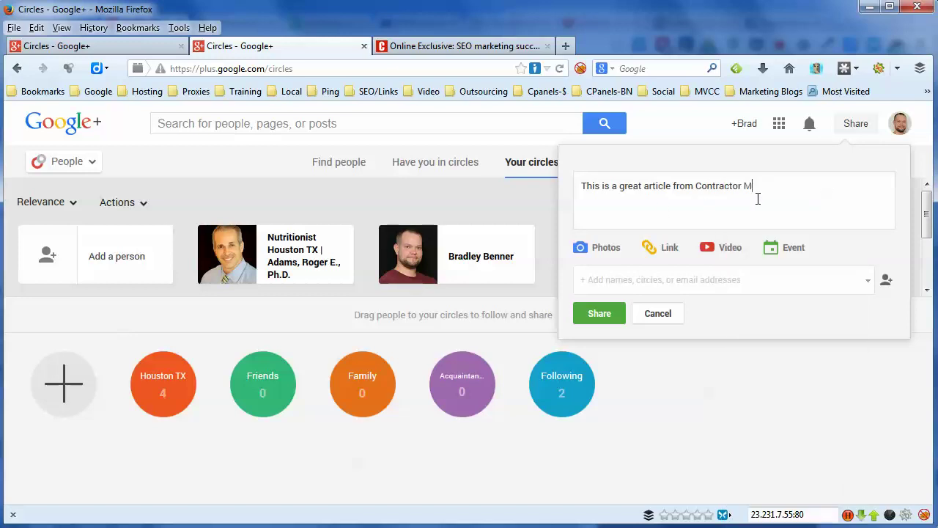
text(agazine about the importance of S)
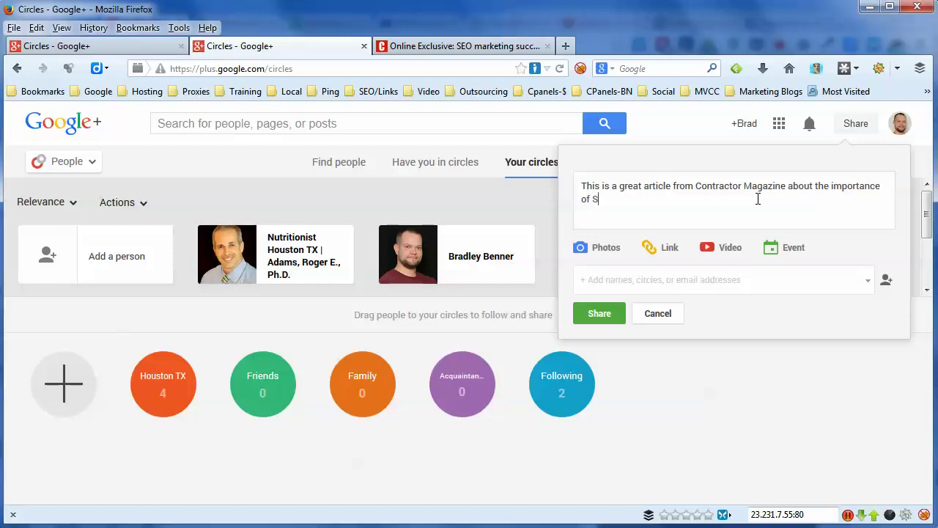
text(EO for contractors an)
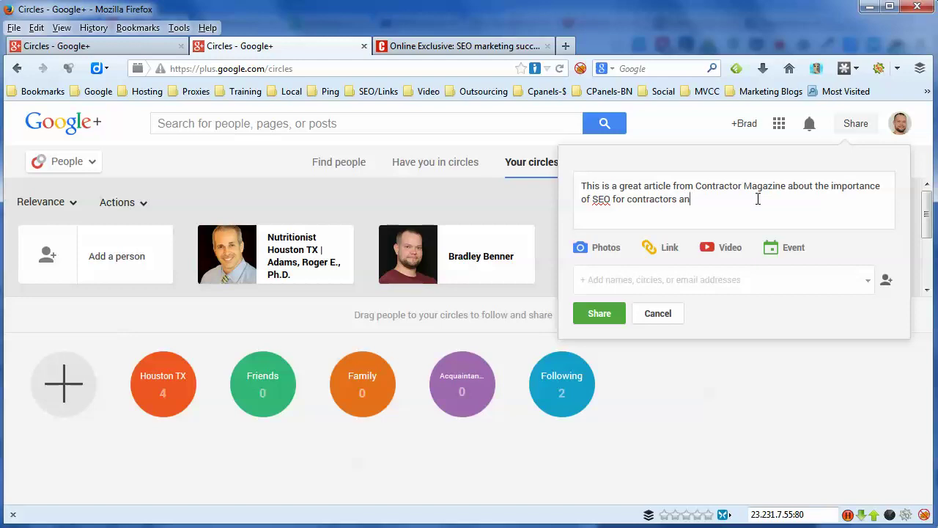
text(d some tips to help optimize you w)
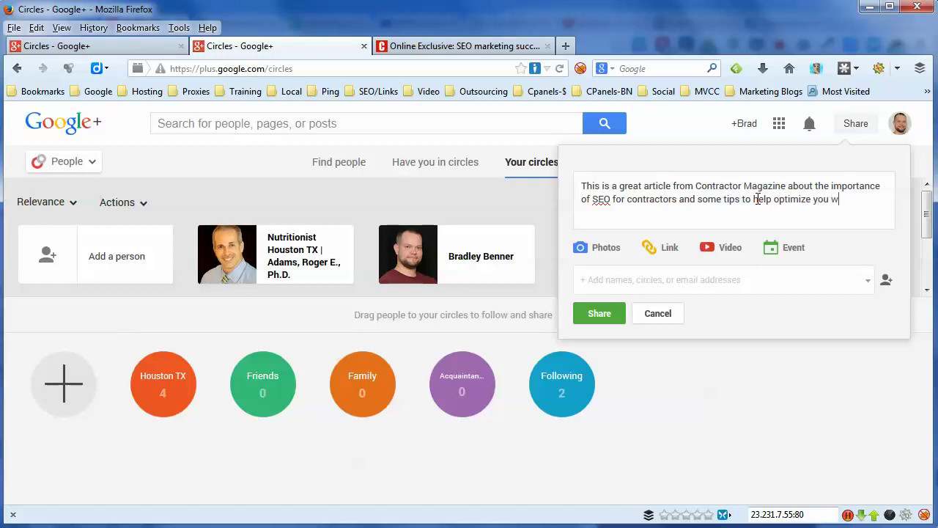
text(ebsite.)
- Attach the copied Contractor Magazine article link to the post
click(667, 248)
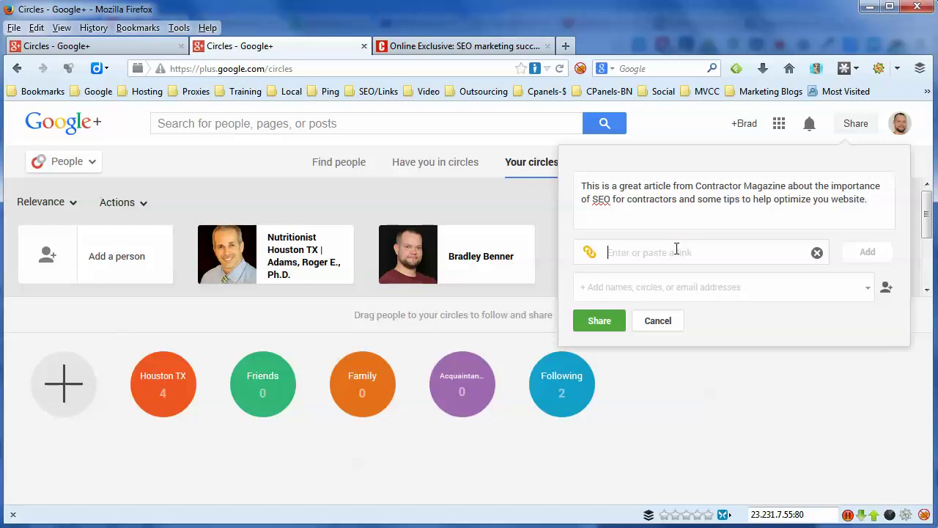
right_click(679, 262)
click(713, 321)
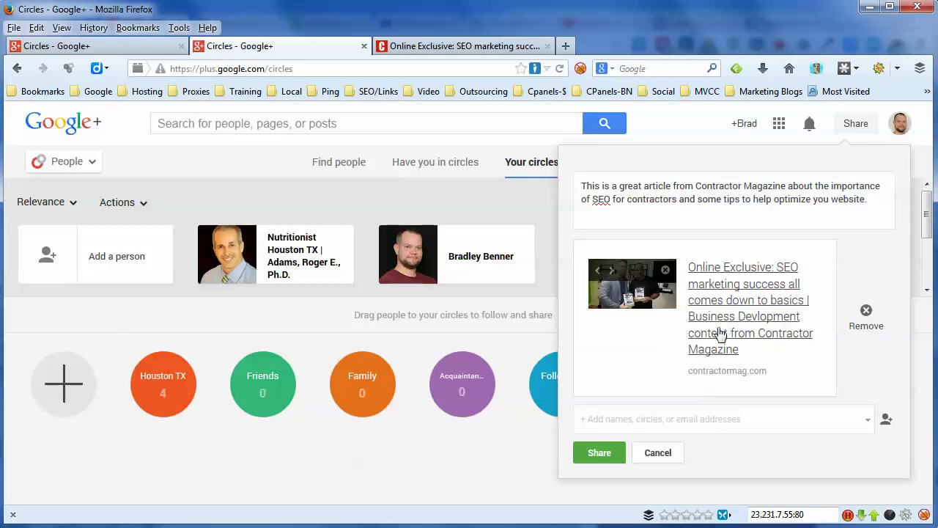
- Add a separate closing paragraph to the post reading "If you like this article, please add me to your circles."
click(877, 213)
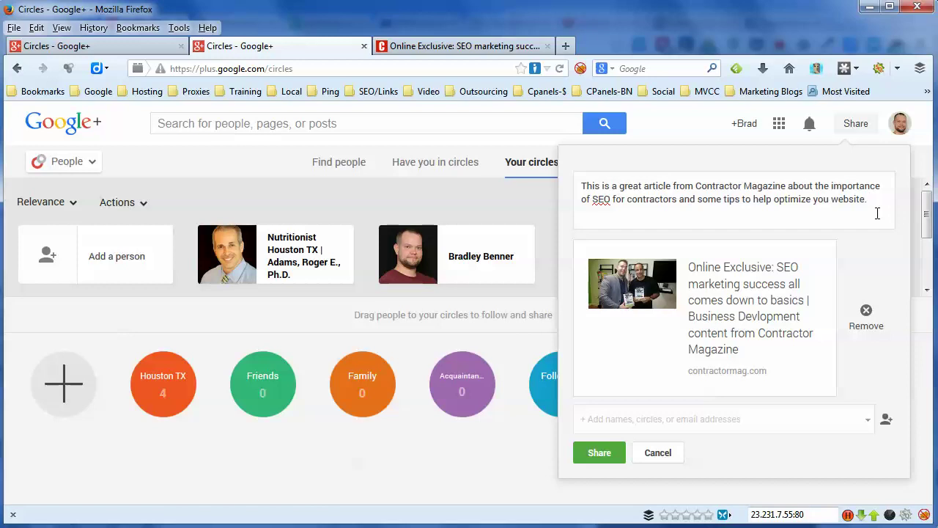
key(Return)
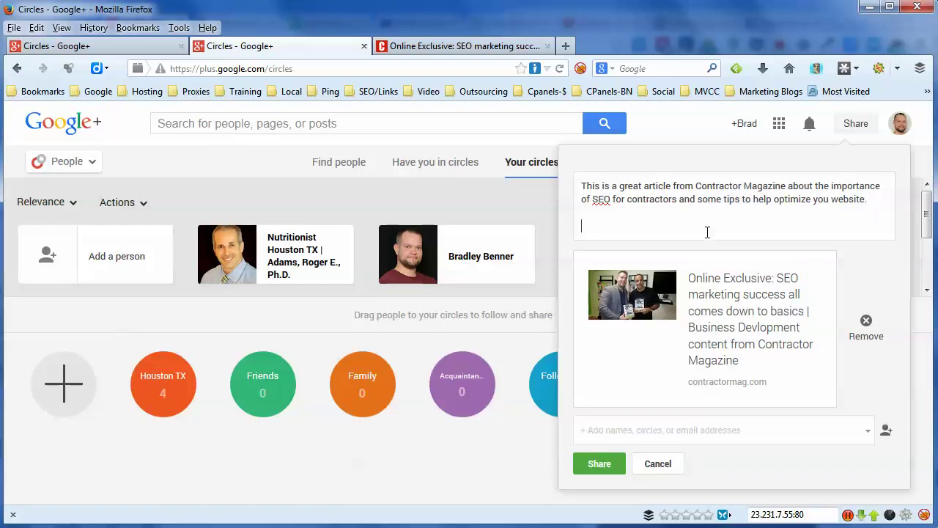
key(BackSpace)
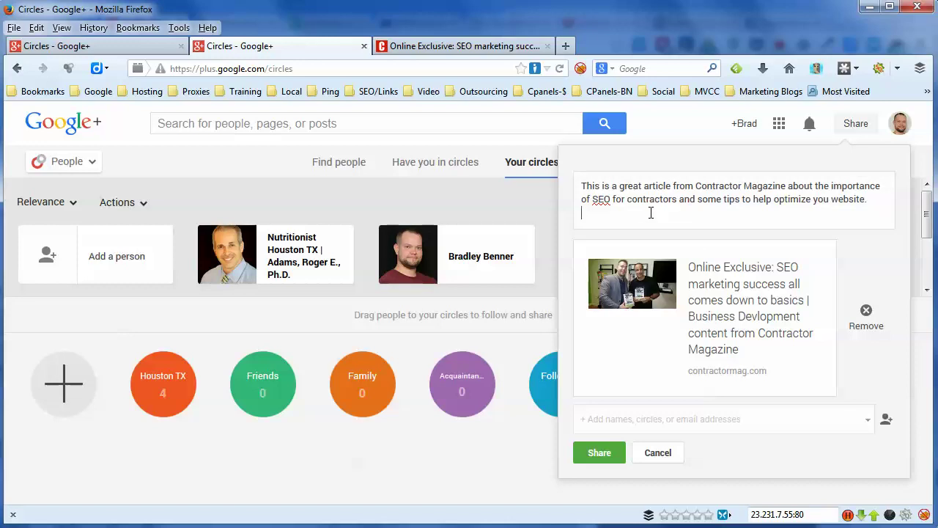
key(Return)
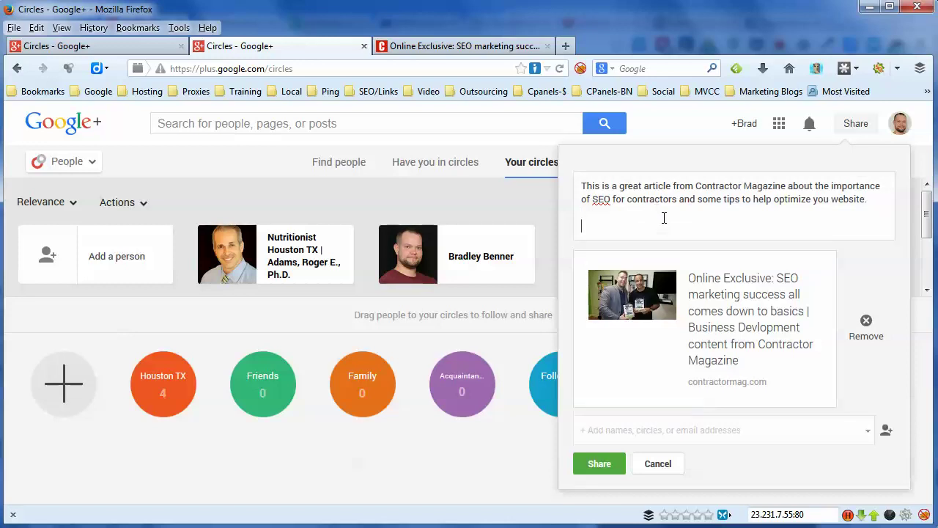
text(If you like this article, please ad)
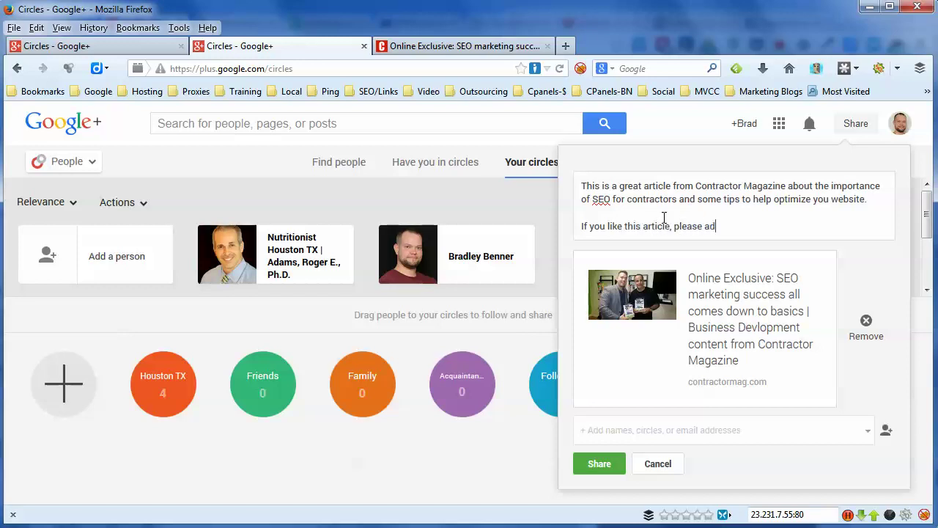
text(d me)
text(me to your circles.)
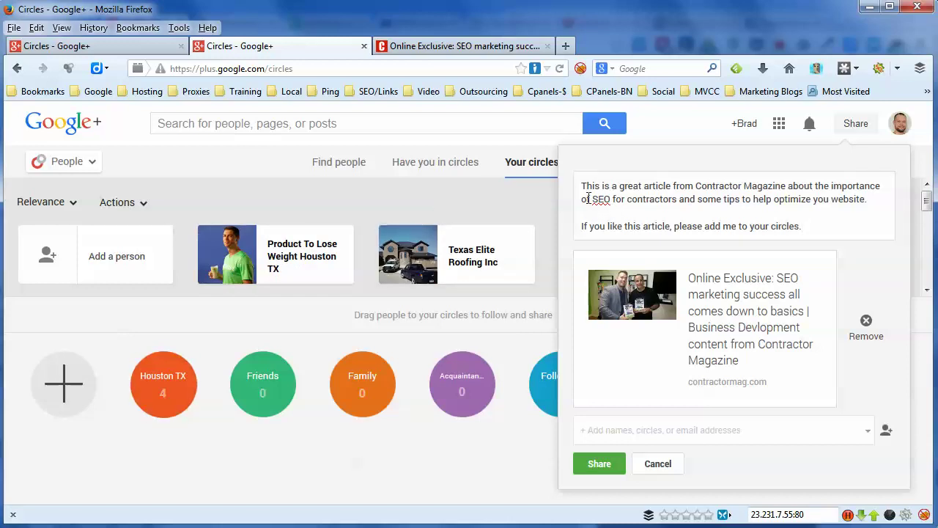
drag(580, 232, 834, 229)
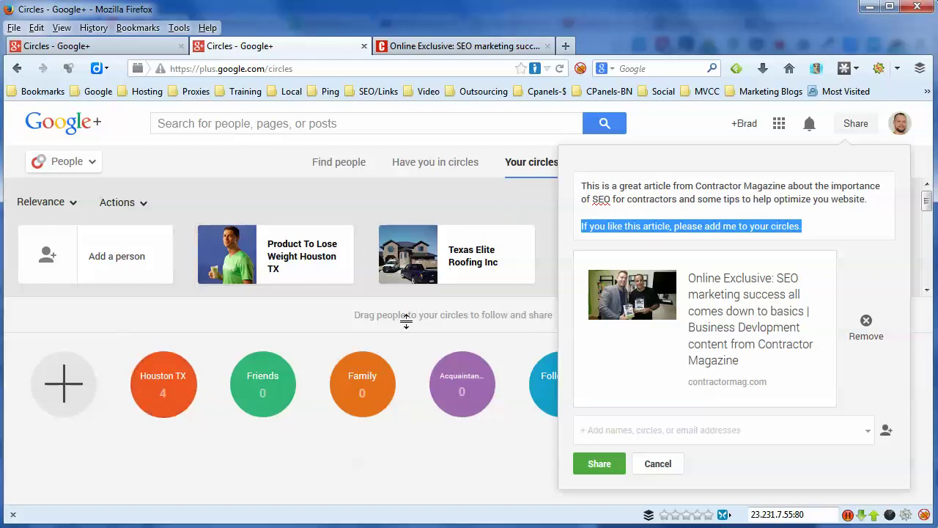
mouse_move(469, 253)
click(807, 217)
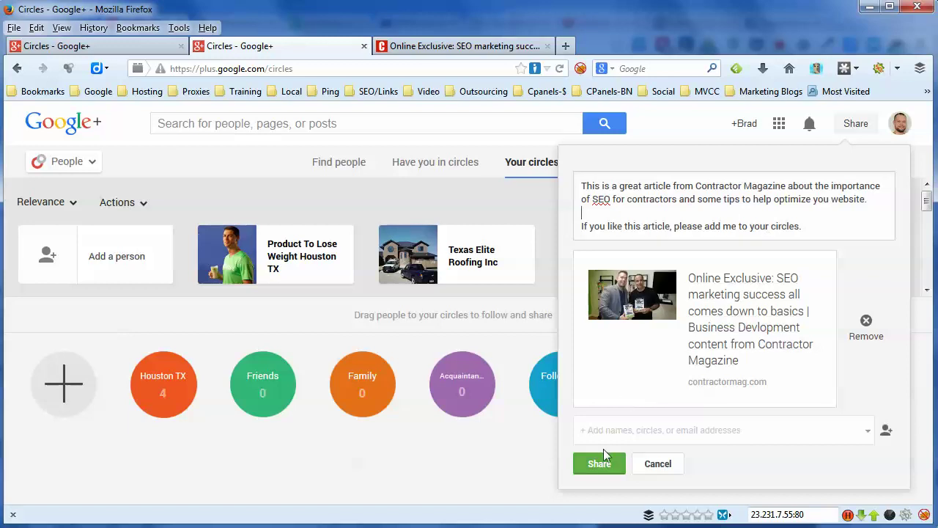
click(593, 430)
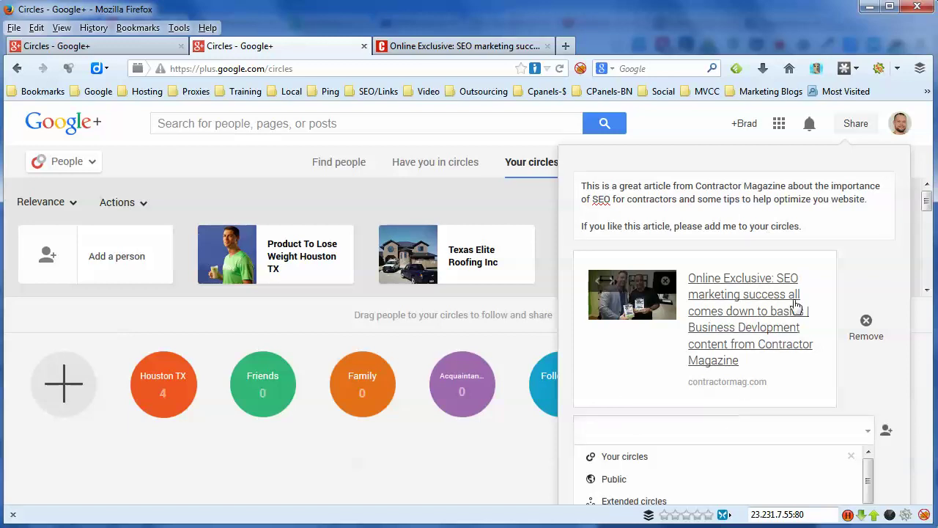
drag(926, 200, 927, 220)
click(922, 381)
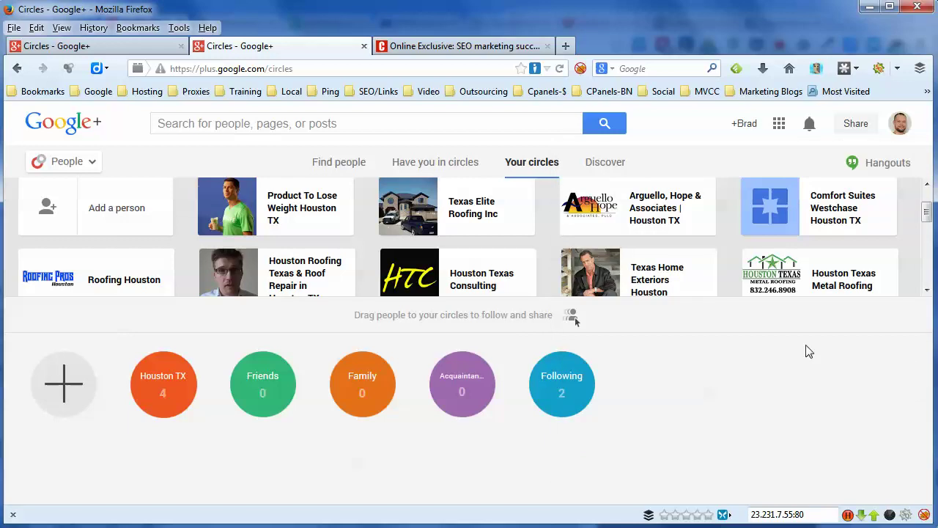
click(856, 123)
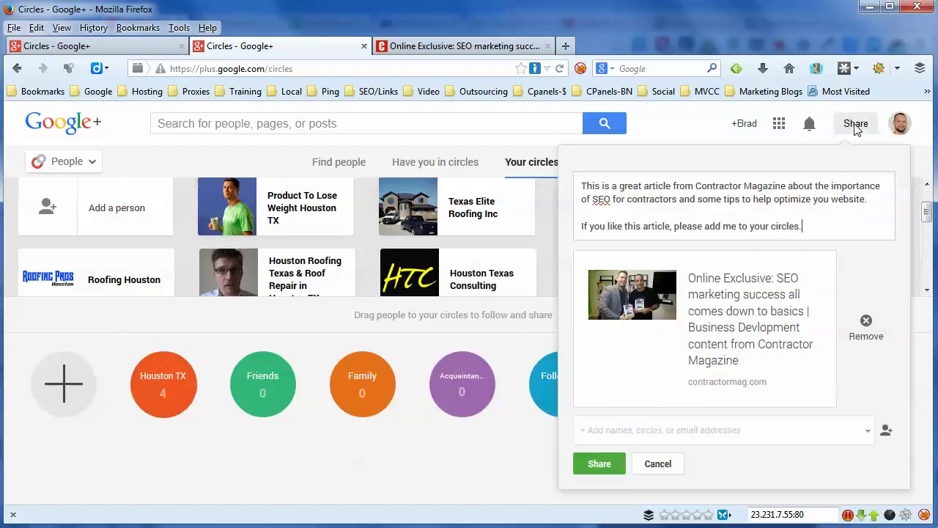
click(704, 433)
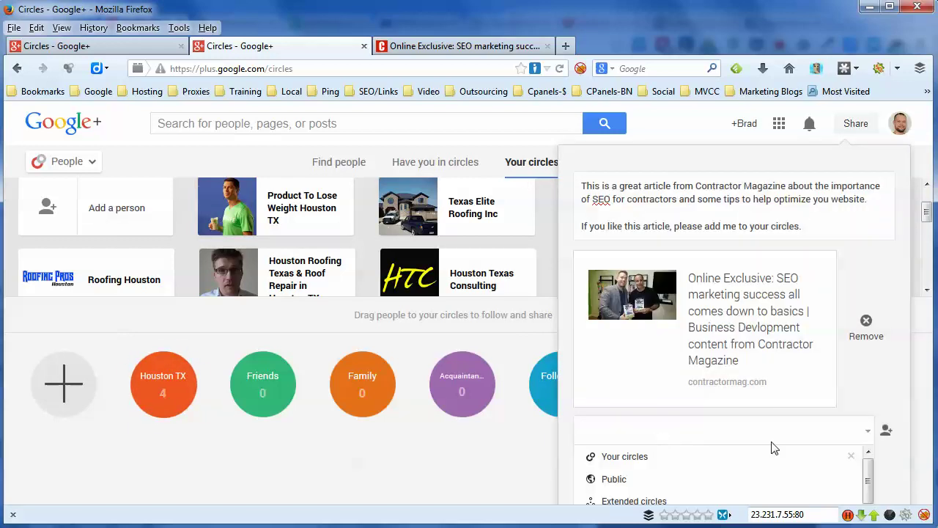
scroll(868, 493, down, 3)
scroll(869, 493, up, 2)
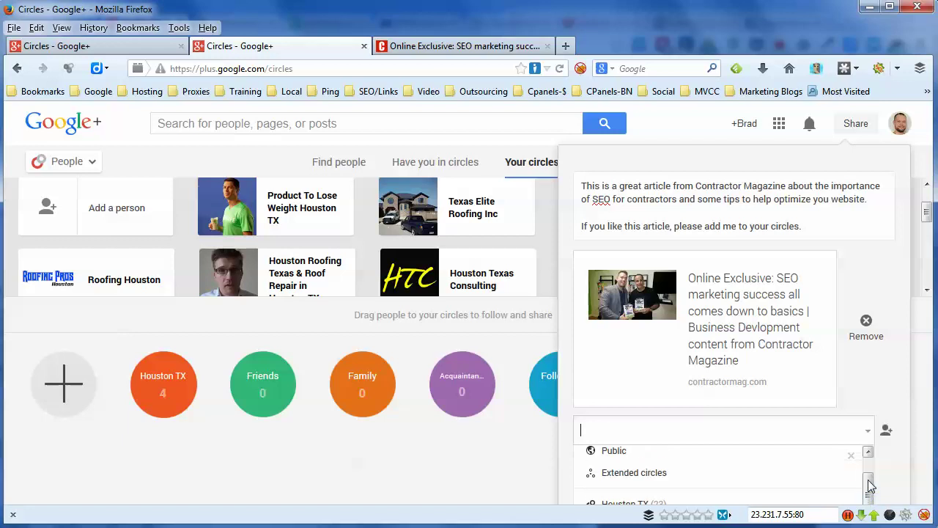
click(554, 385)
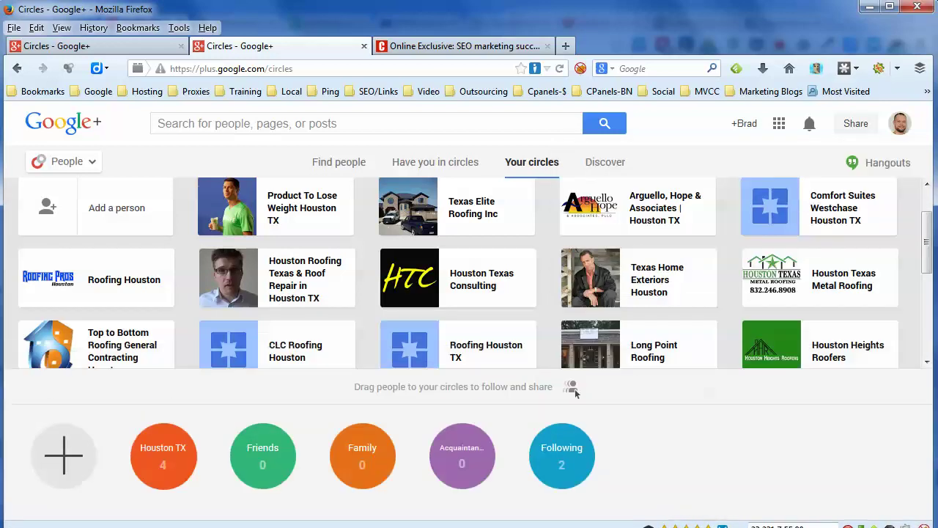
click(856, 123)
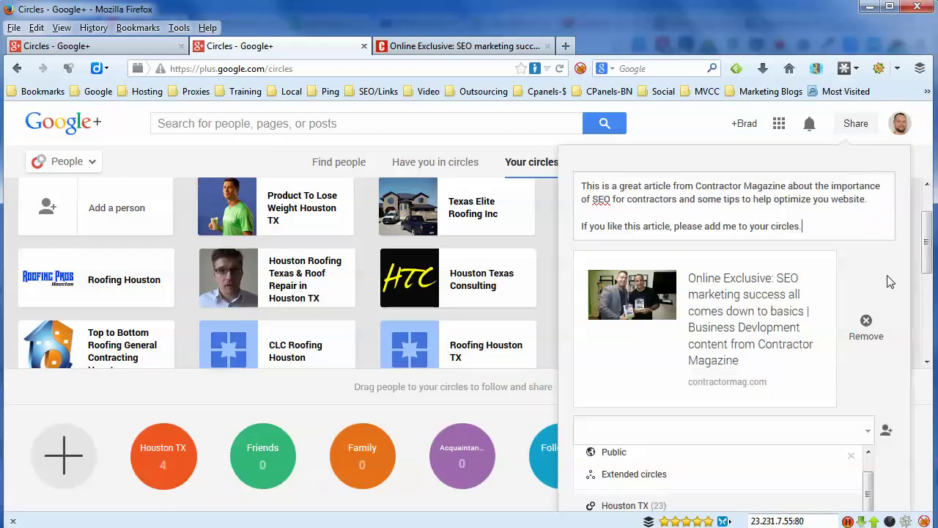
drag(865, 480, 876, 519)
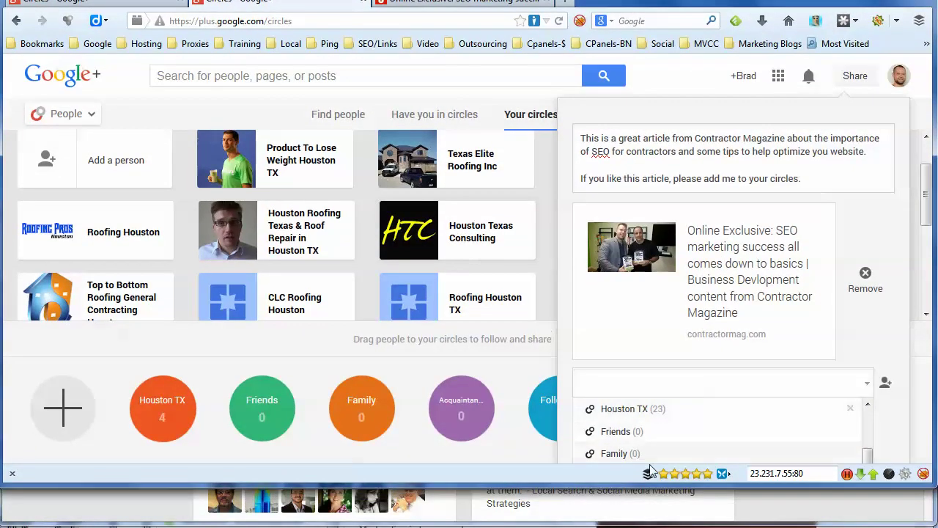
key(Escape)
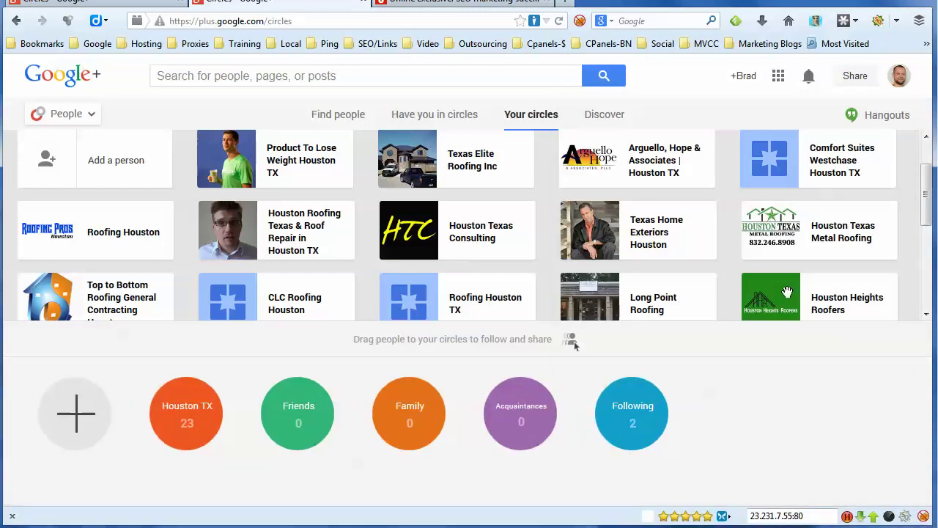
- Reopen the drafted Contractor Magazine post and set its audience to the Roofers circle
click(853, 77)
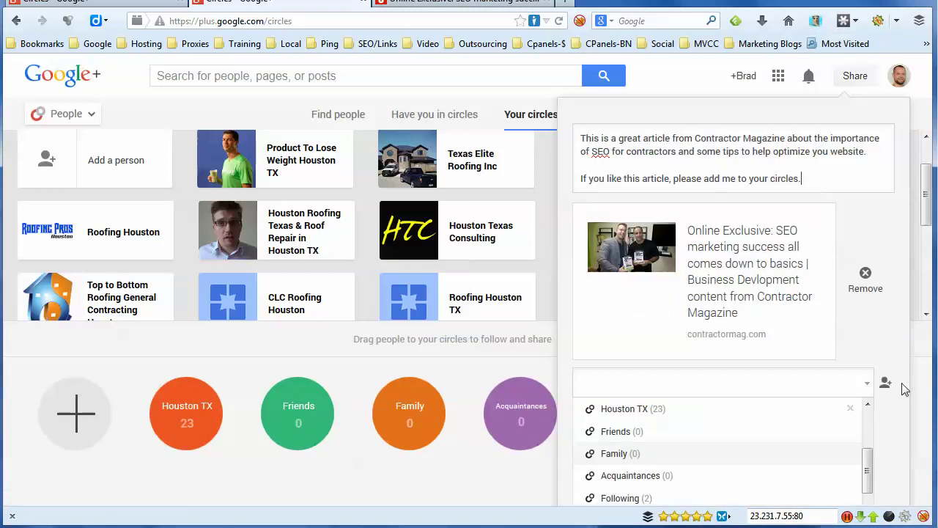
scroll(872, 462, down, 2)
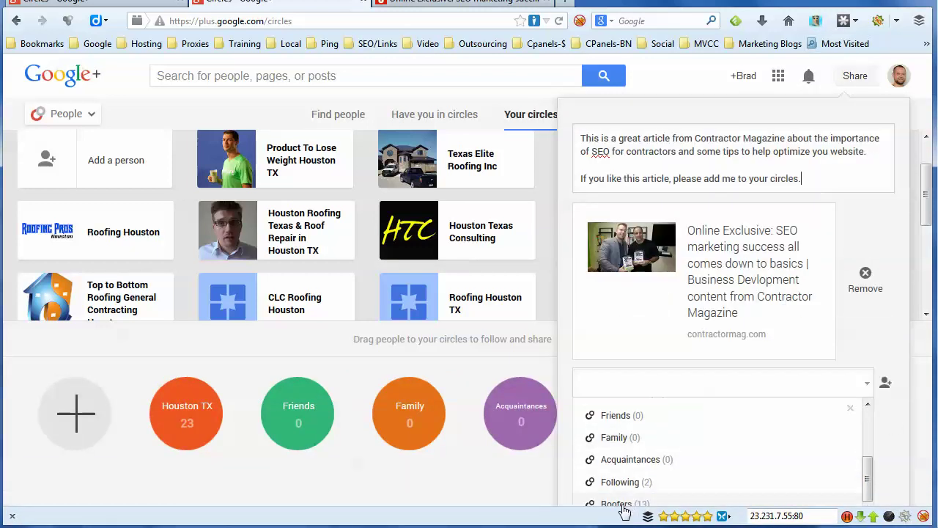
click(12, 516)
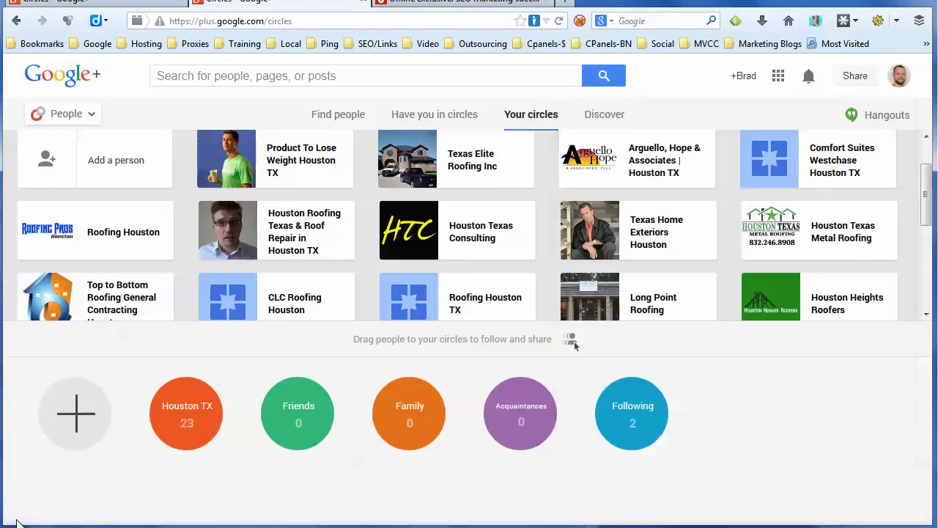
click(850, 75)
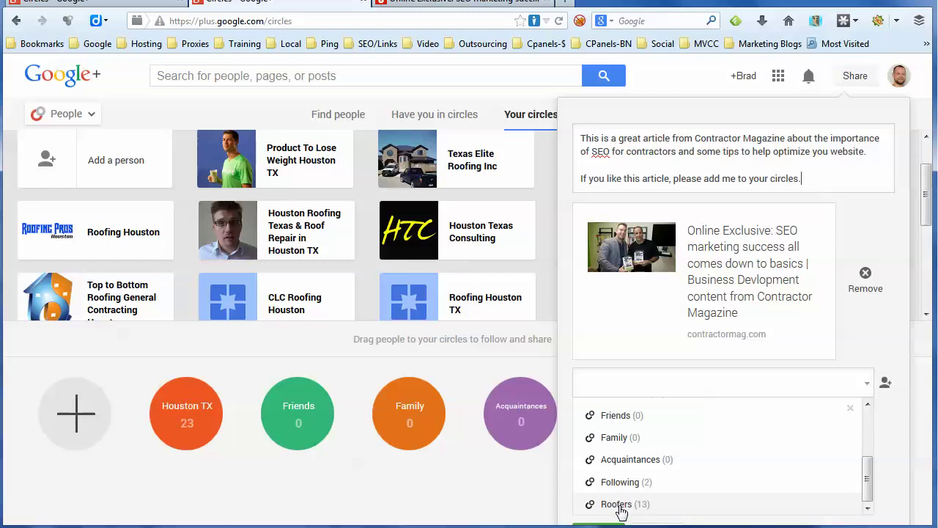
click(620, 506)
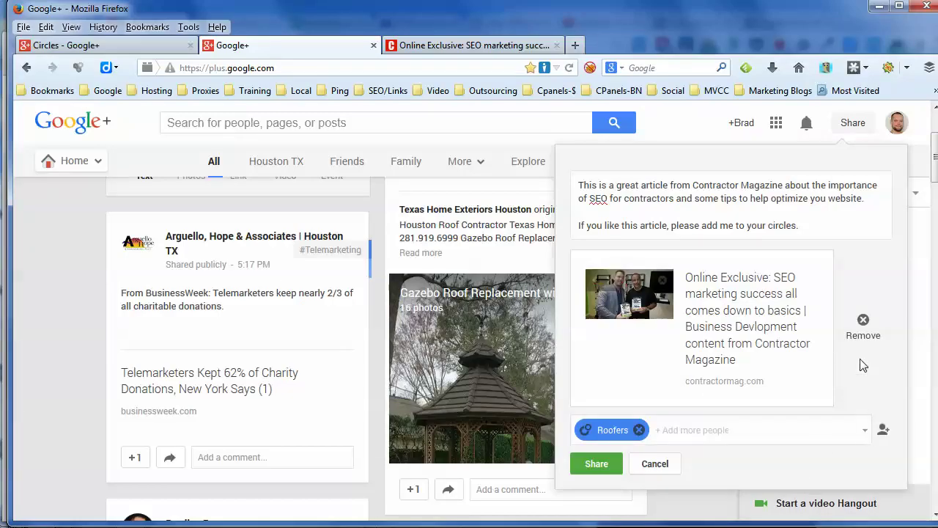
mouse_move(621, 436)
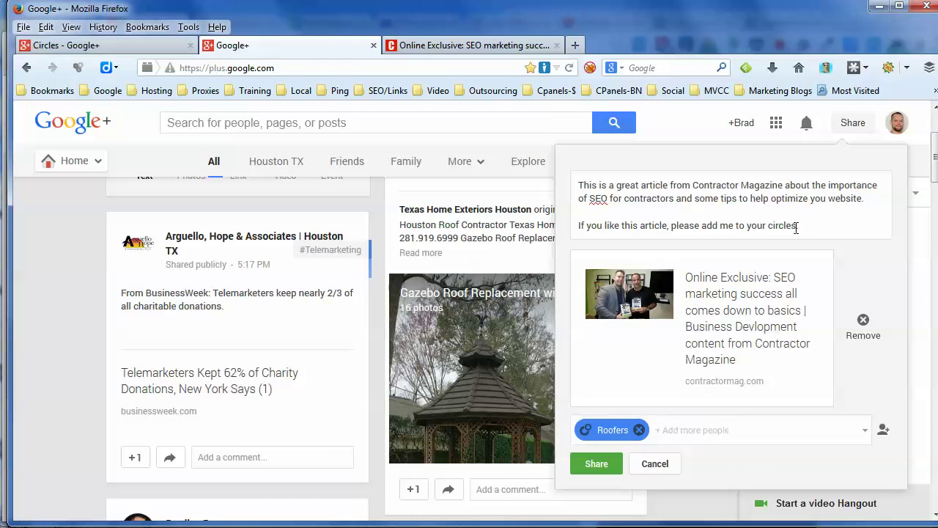
- Remove the closing paragraph asking readers to add you to their circles, and share the post with the Roofers circle
drag(797, 227, 574, 235)
key(BackSpace)
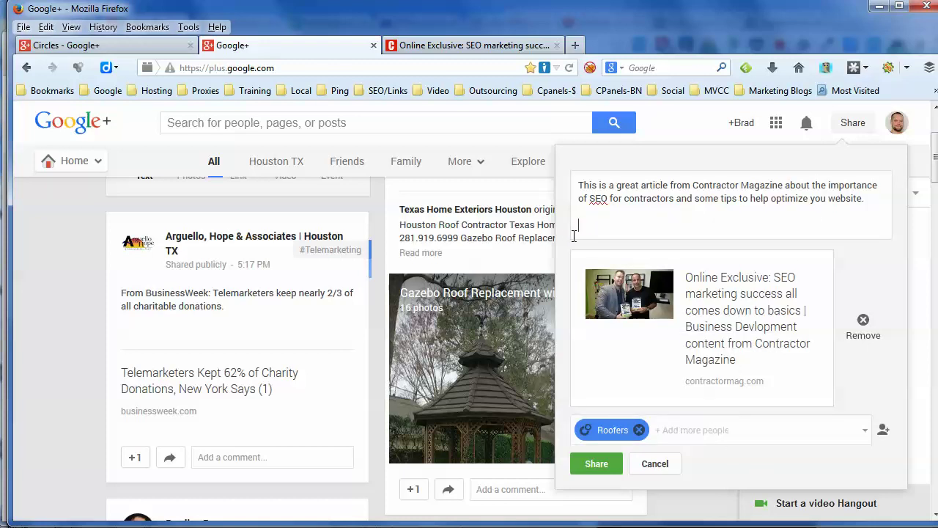
key(BackSpace)
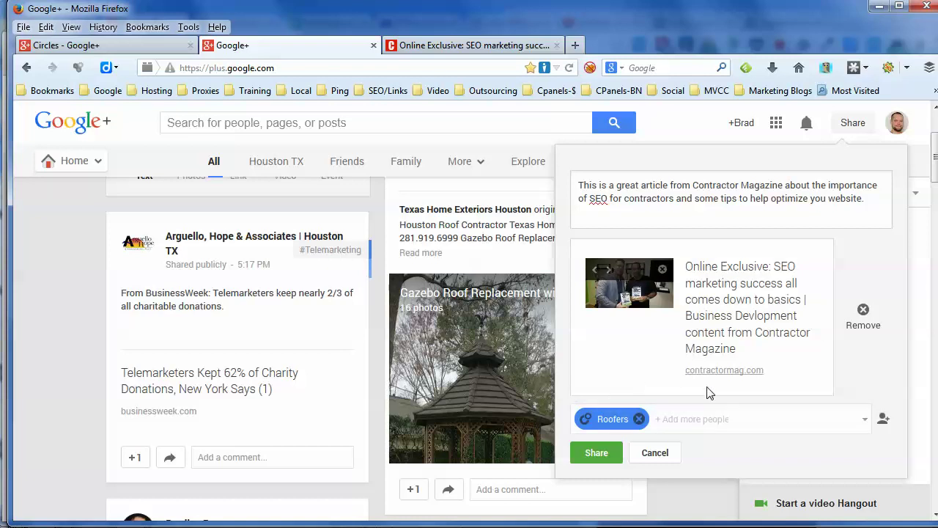
click(611, 455)
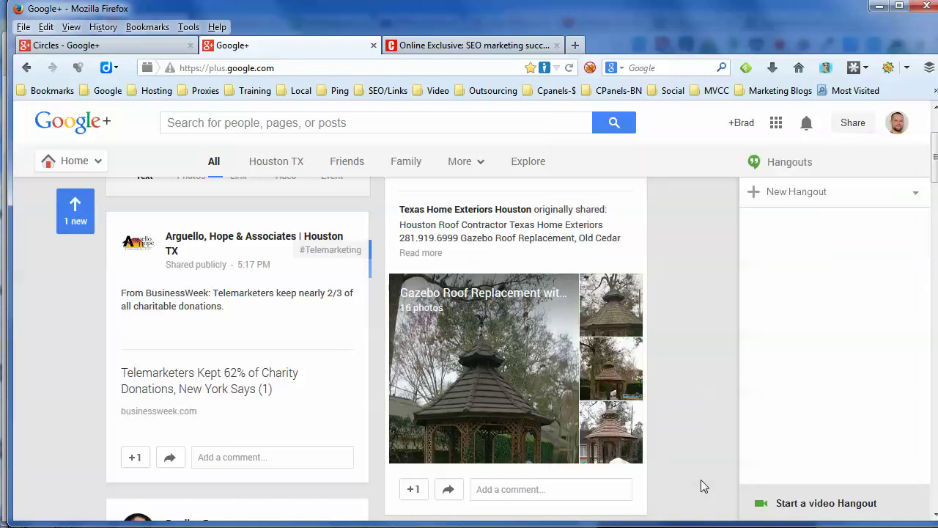
scroll(672, 423, down, 2)
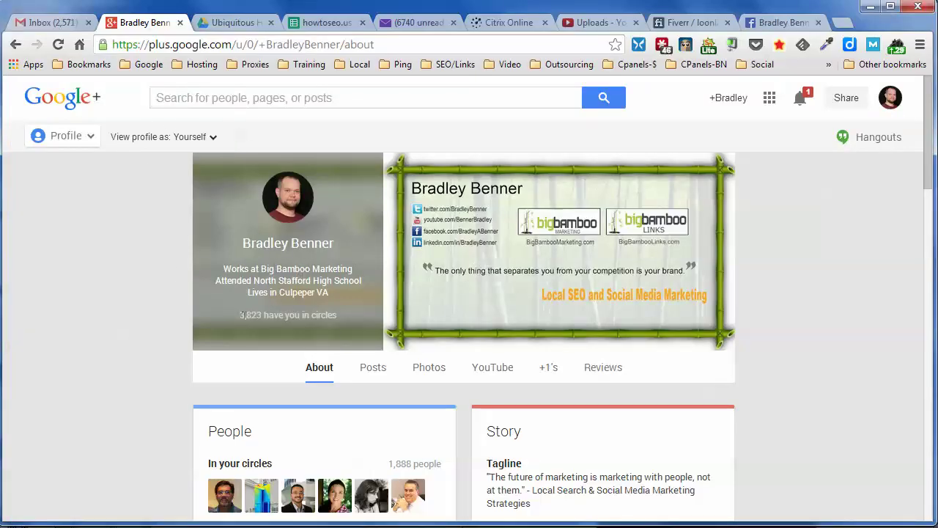
- Switch to the established Google+ profile in Chrome and start a new post with the copied article text and circle request
drag(240, 315, 337, 315)
click(163, 340)
click(841, 99)
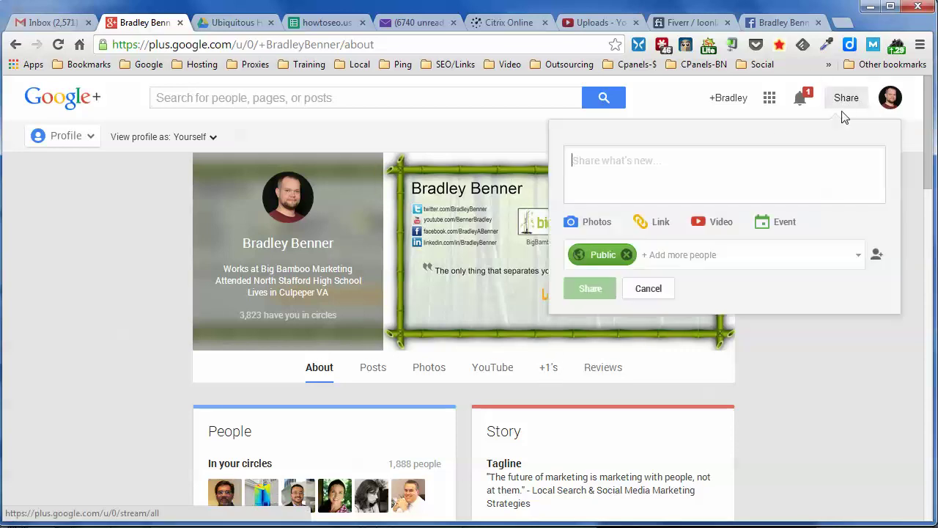
right_click(706, 172)
click(764, 253)
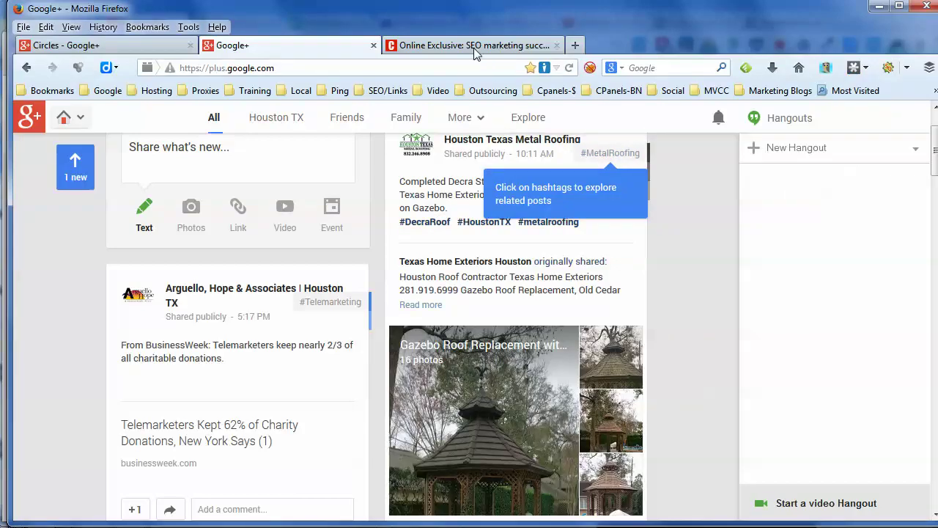
- Copy the Contractor Magazine article's address from Firefox and attach it as a link to the new post in Chrome
click(445, 50)
right_click(446, 66)
click(503, 113)
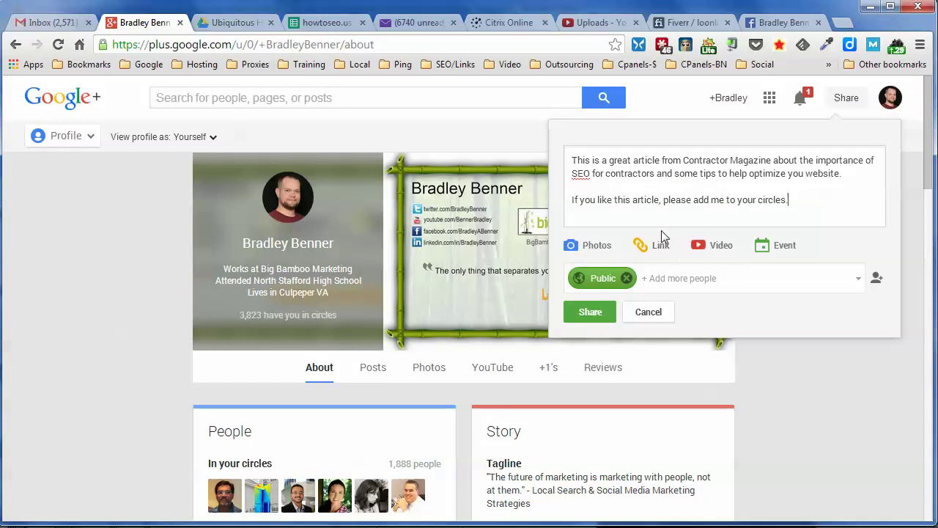
click(659, 249)
right_click(619, 249)
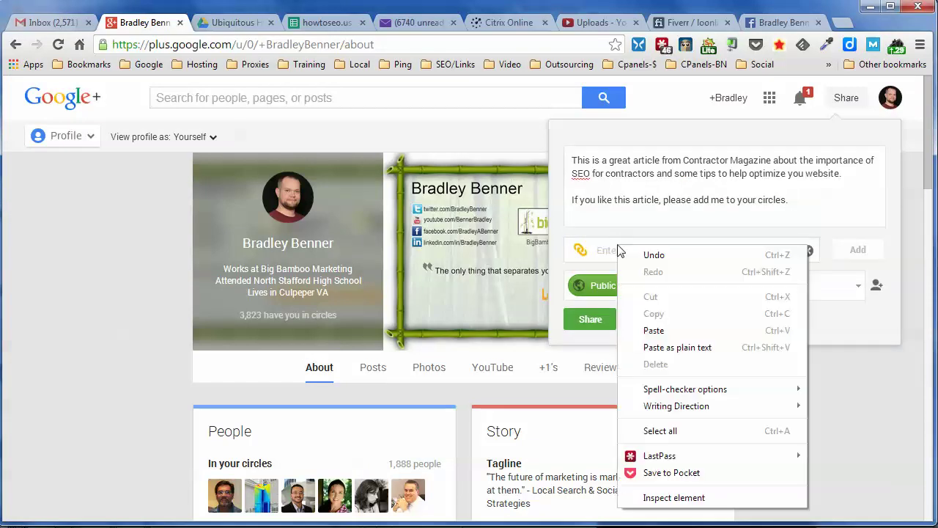
click(645, 329)
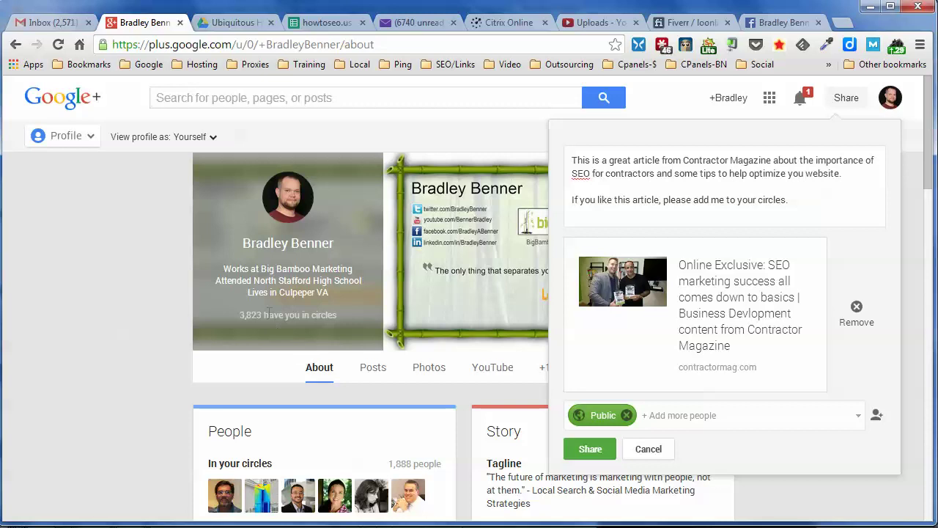
- Add the Manassas circle to the post's audience and remove Public from it
click(660, 415)
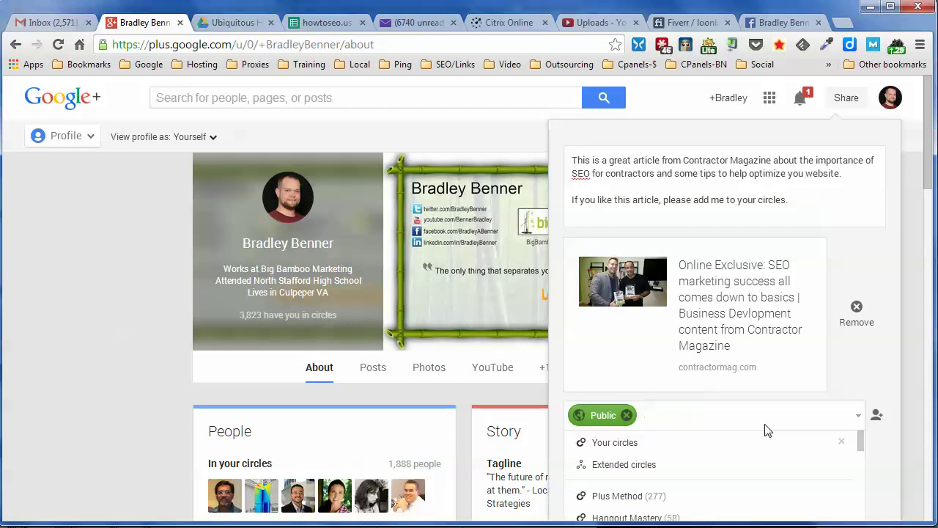
scroll(748, 454, down, 2)
scroll(729, 485, down, 2)
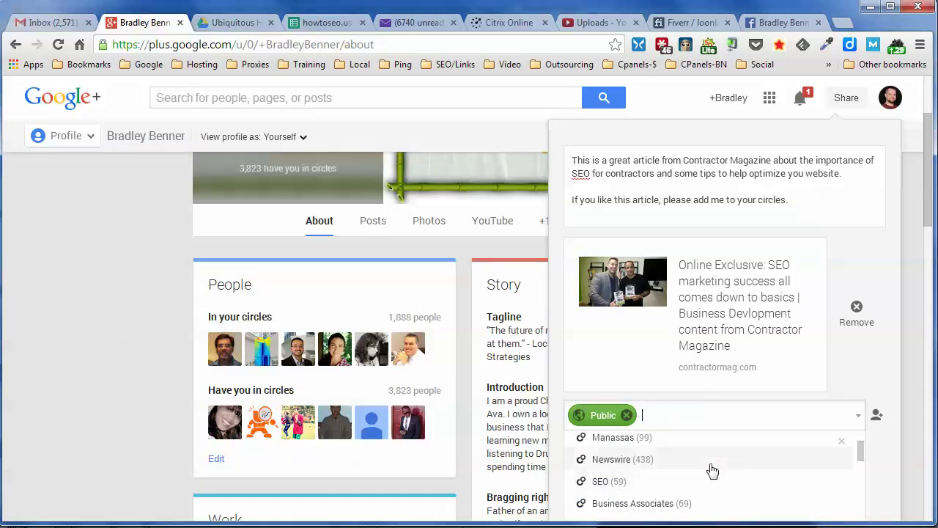
scroll(711, 472, down, 2)
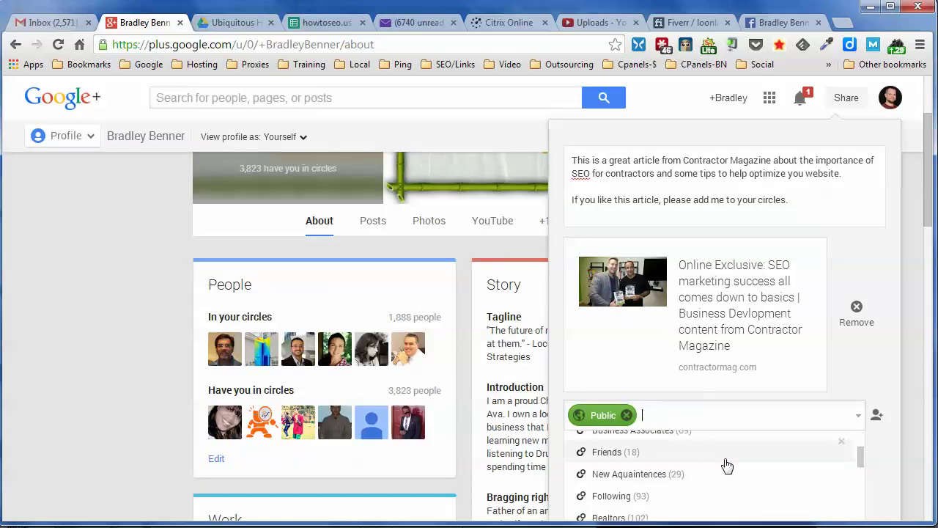
scroll(719, 468, down, 6)
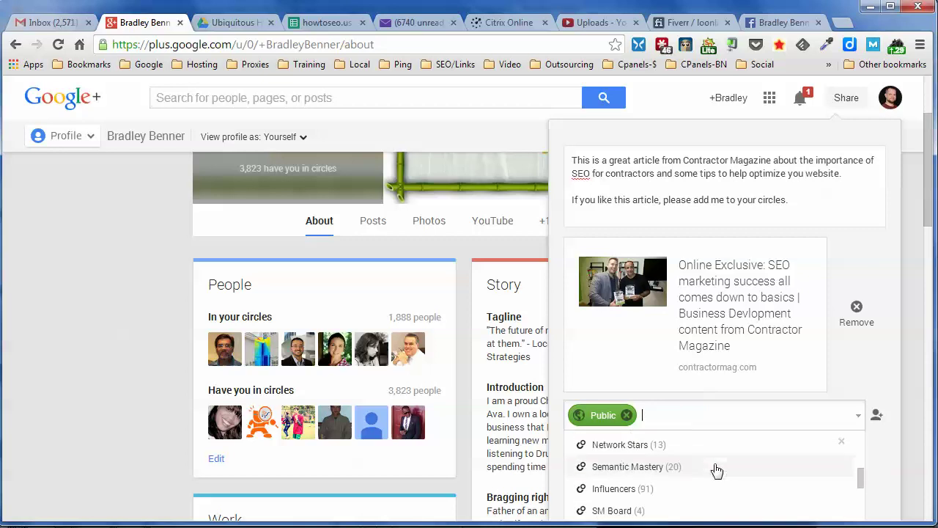
scroll(716, 470, up, 6)
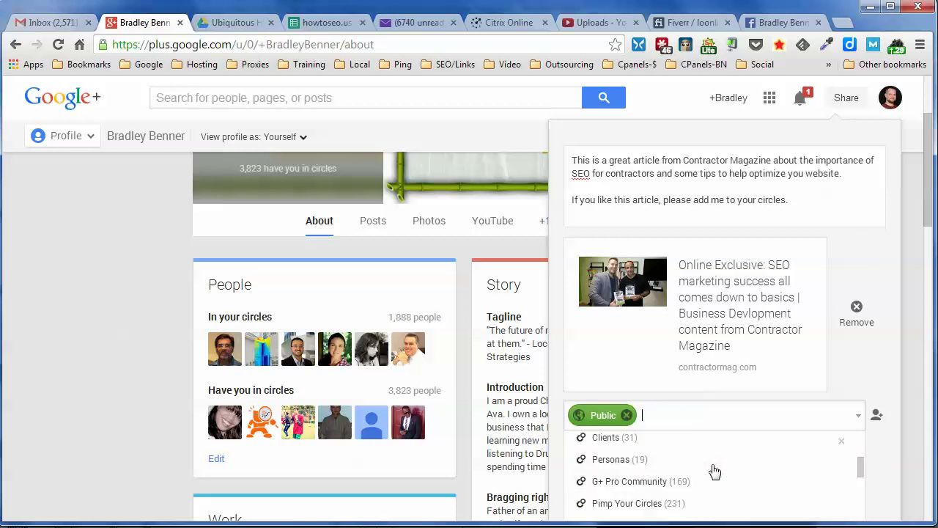
scroll(715, 470, up, 3)
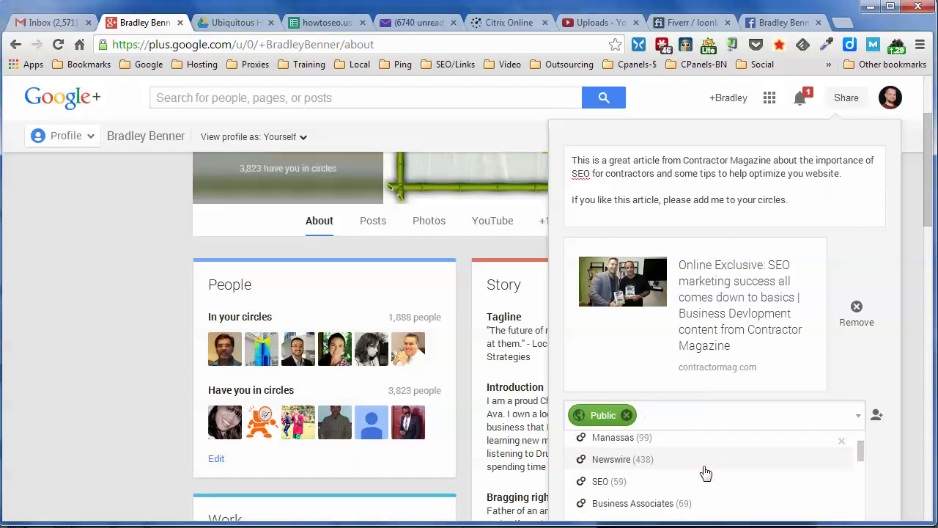
click(622, 442)
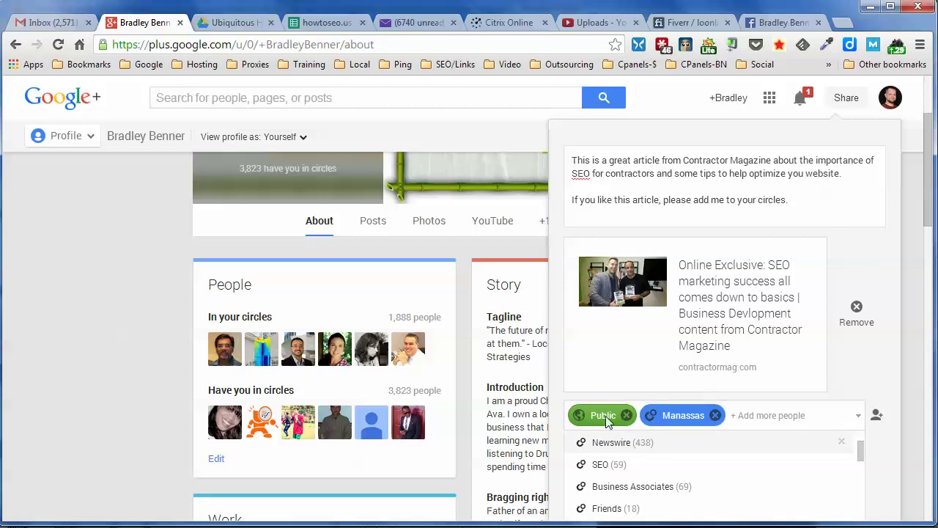
click(626, 415)
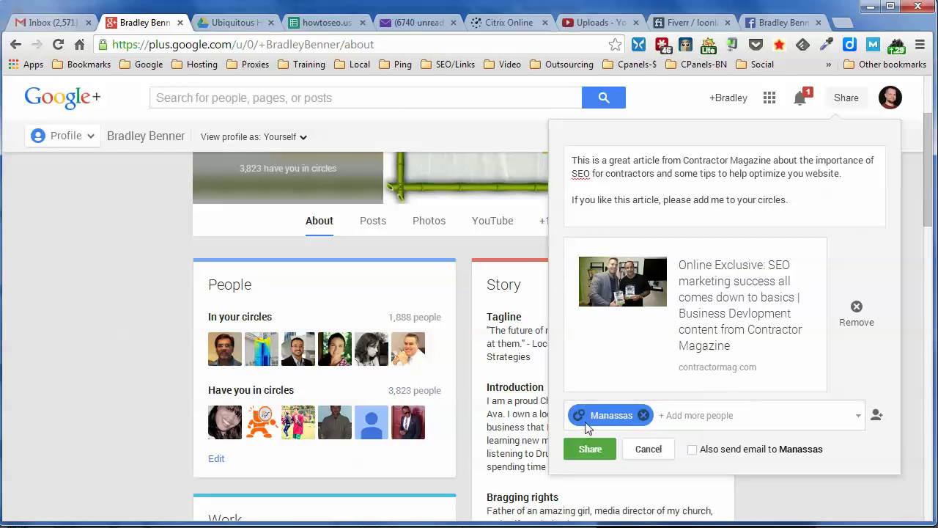
- Toggle the option to also send the post by email to the Manassas circle
mouse_move(590, 415)
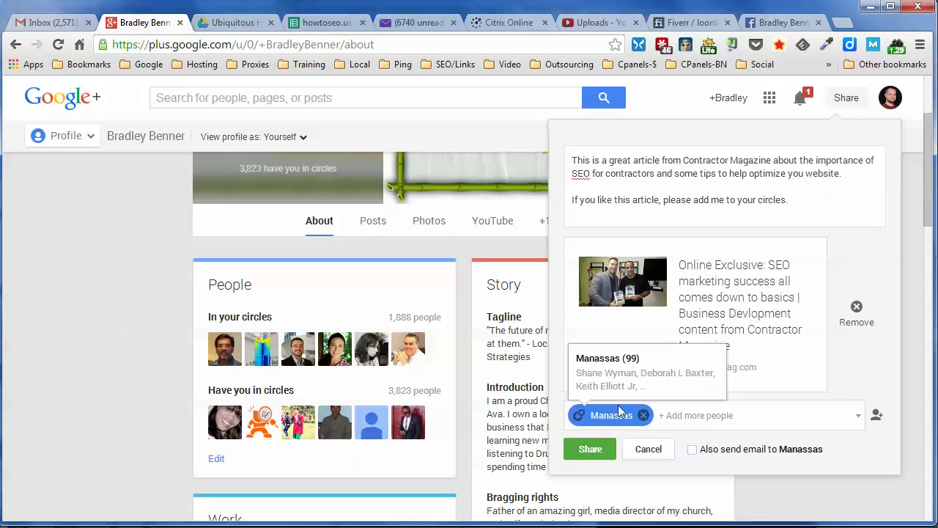
click(693, 451)
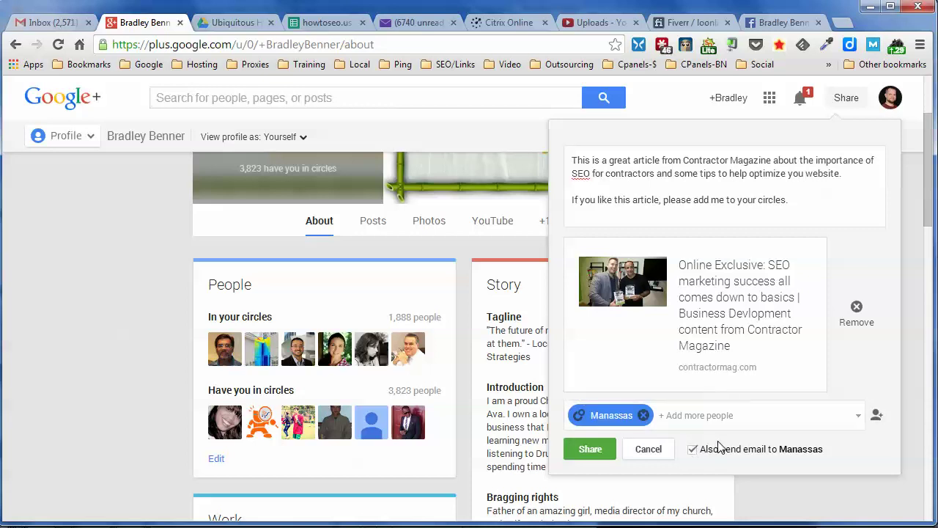
click(694, 449)
click(693, 450)
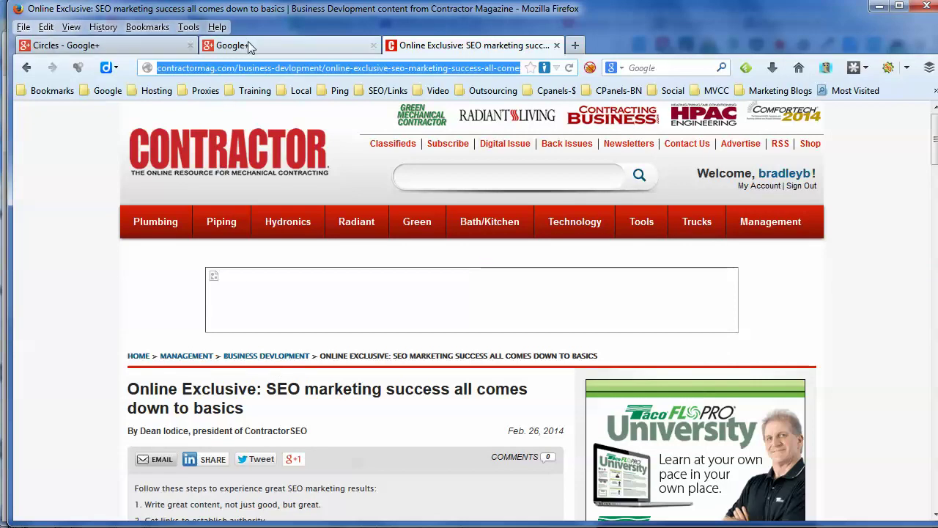
- Look at the Google+ home feed in Firefox, and return to the Contractor Magazine article
click(247, 45)
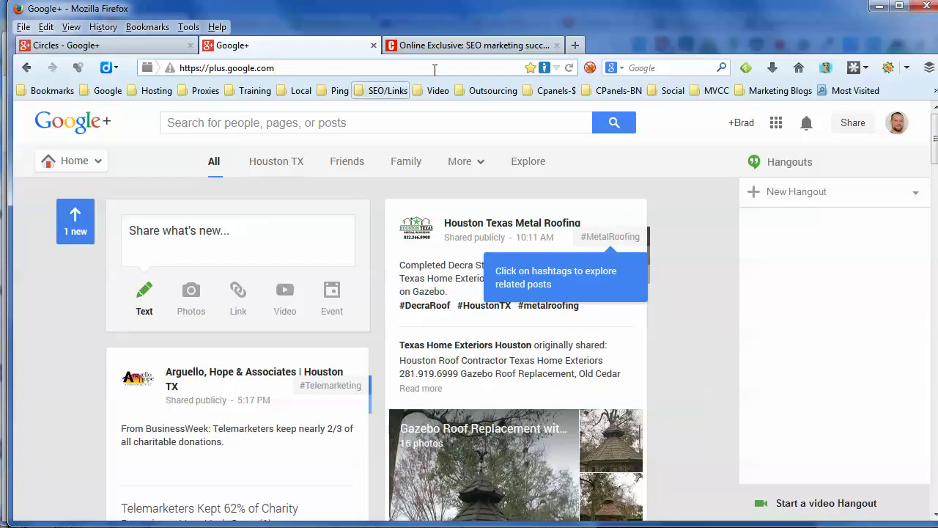
click(462, 45)
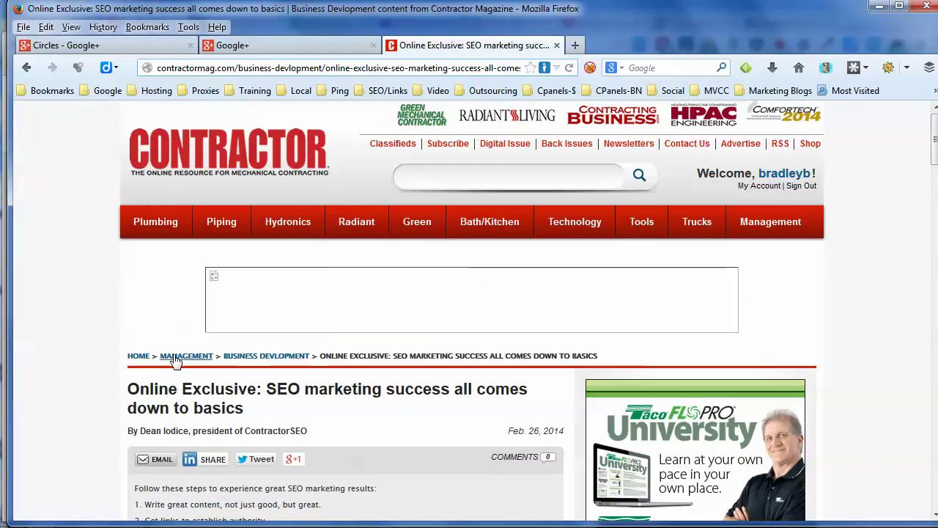
- Search Google+ in Firefox for "miami fl" and look through the people and pages results
click(267, 45)
click(259, 122)
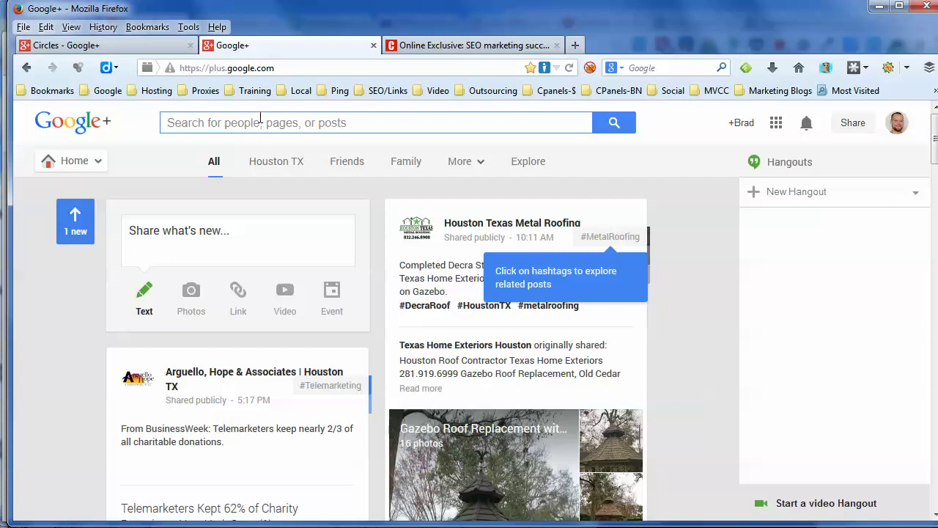
text(miami fl)
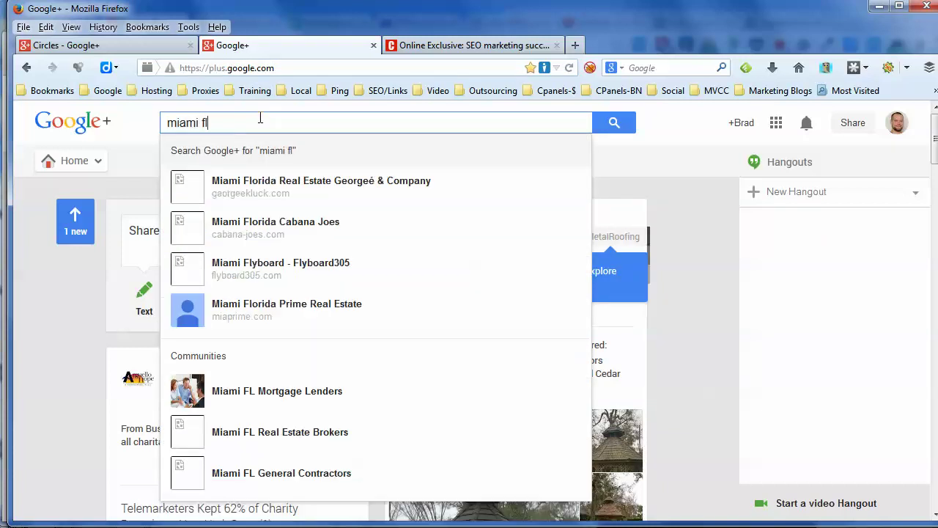
key(Return)
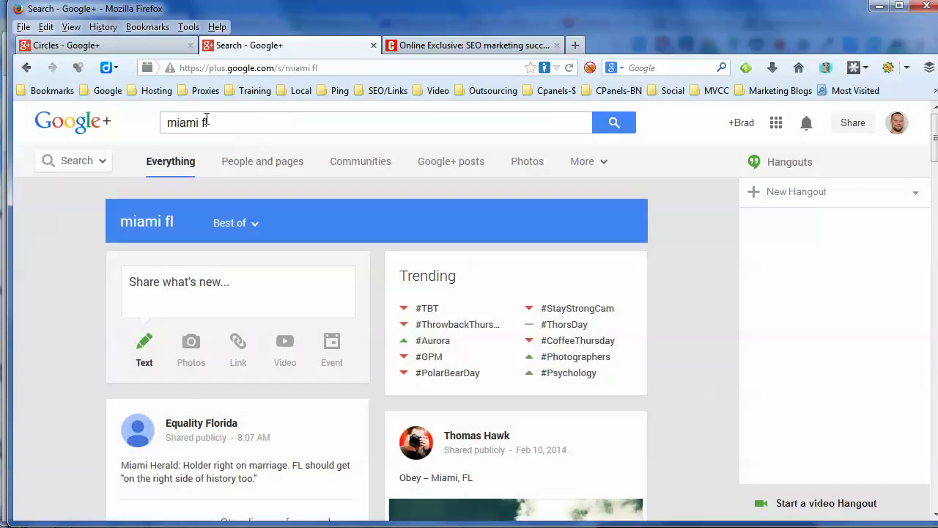
click(262, 163)
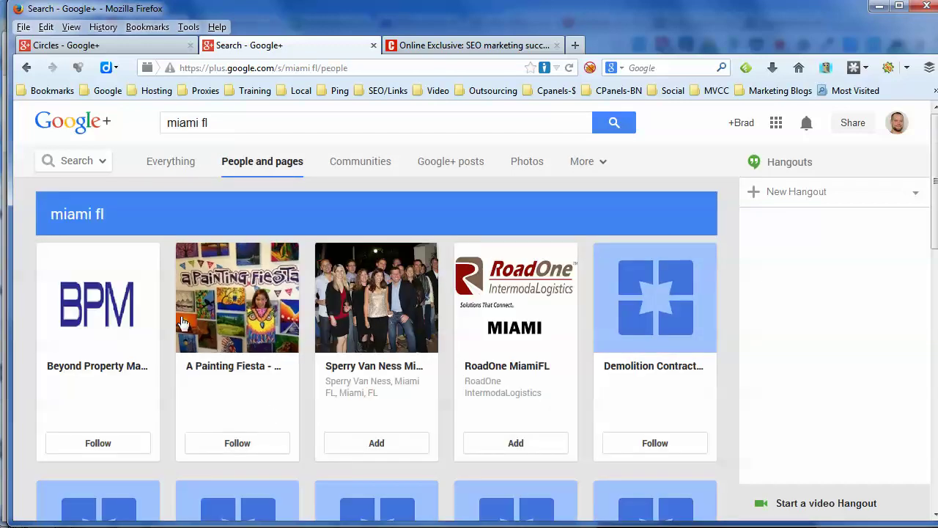
scroll(279, 309, down, 5)
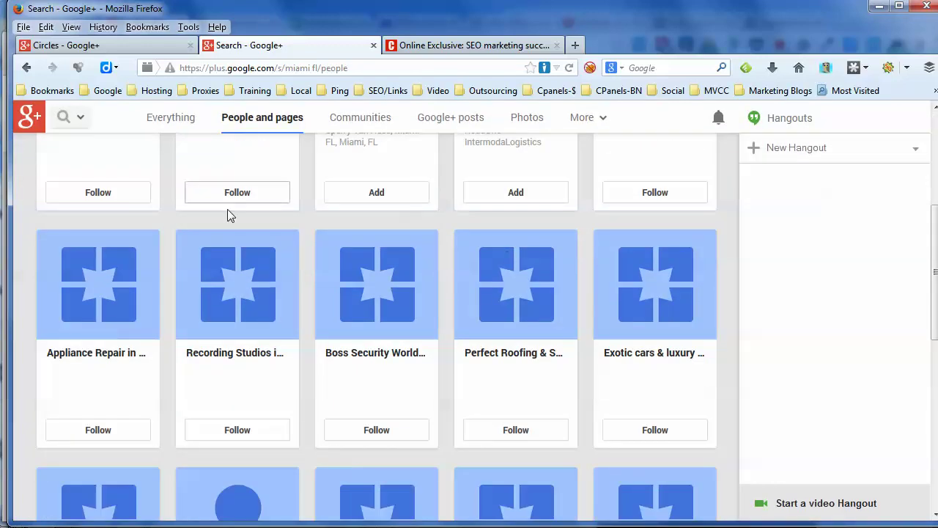
scroll(210, 359, down, 1)
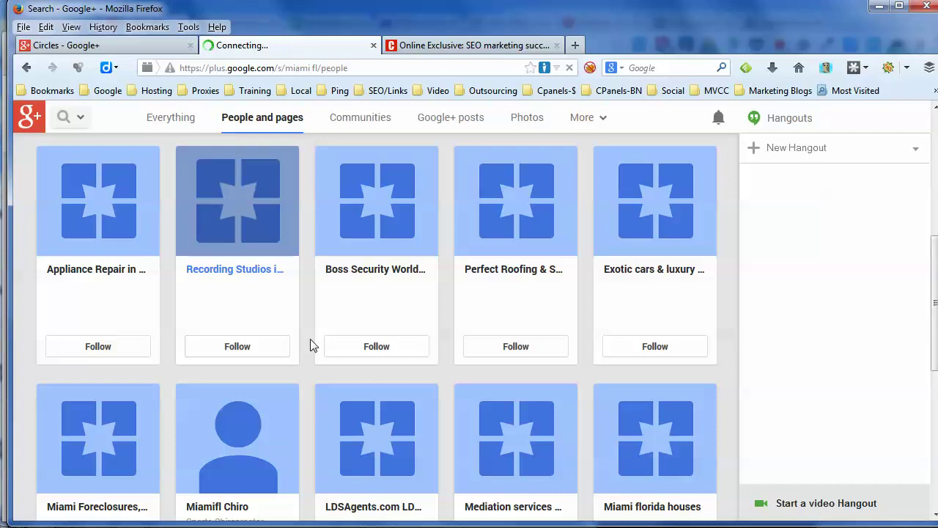
mouse_move(335, 348)
scroll(318, 308, up, 5)
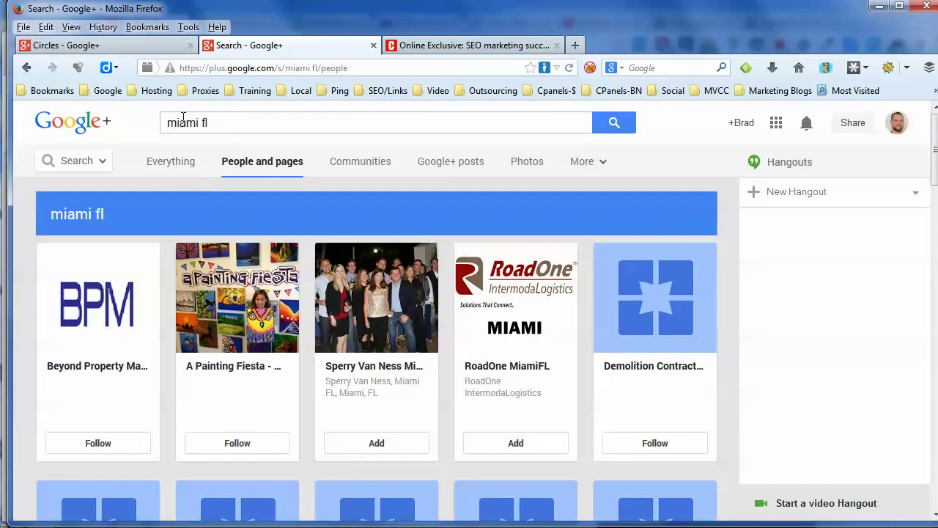
- Narrow the Google+ search to "tattoo miami fl" and browse the tattoo businesses among the people and pages
click(170, 122)
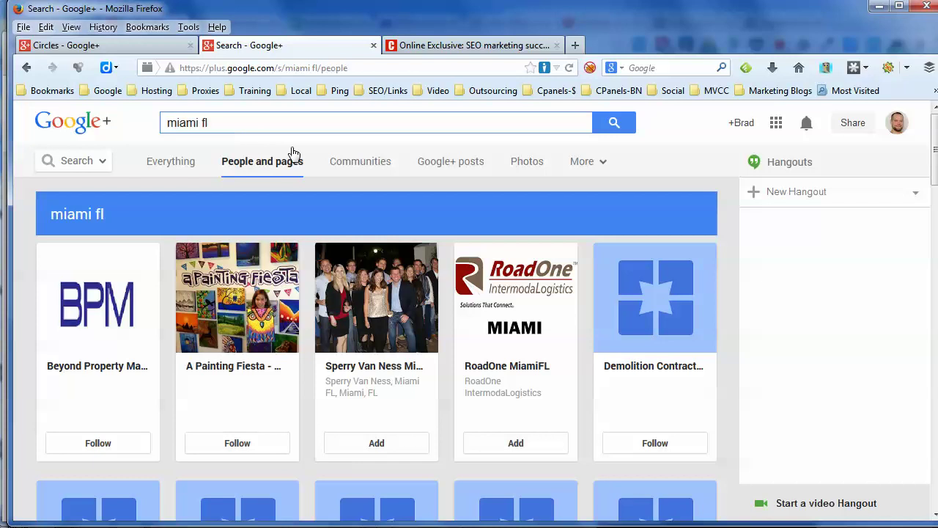
text(tattoo)
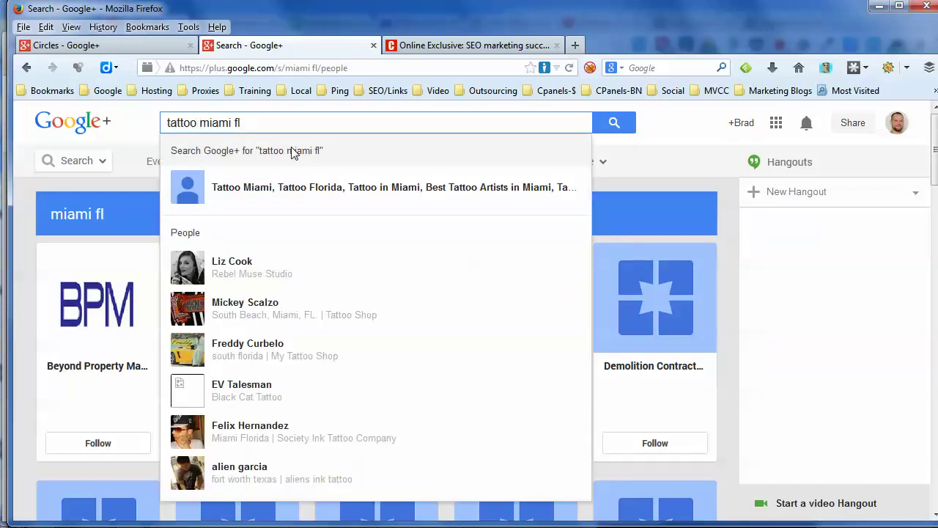
click(292, 151)
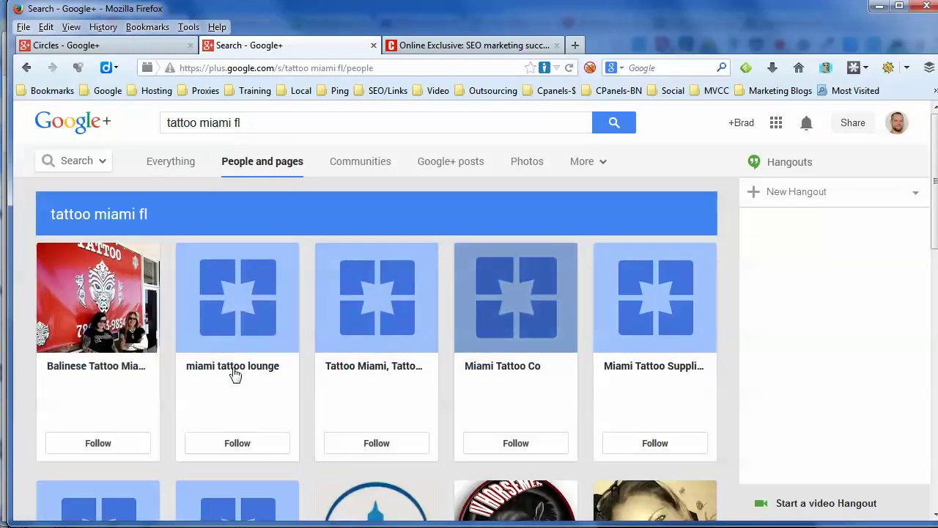
scroll(305, 379, down, 3)
scroll(494, 383, down, 2)
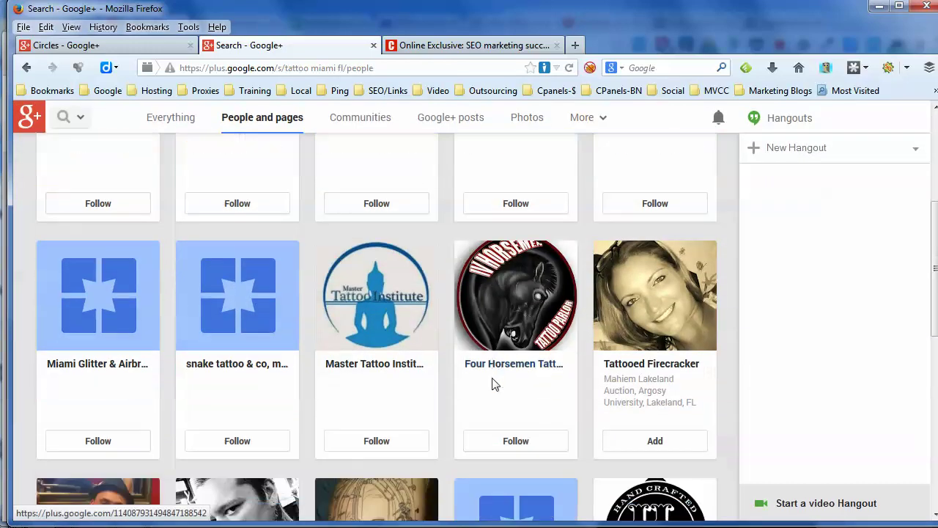
scroll(519, 383, down, 4)
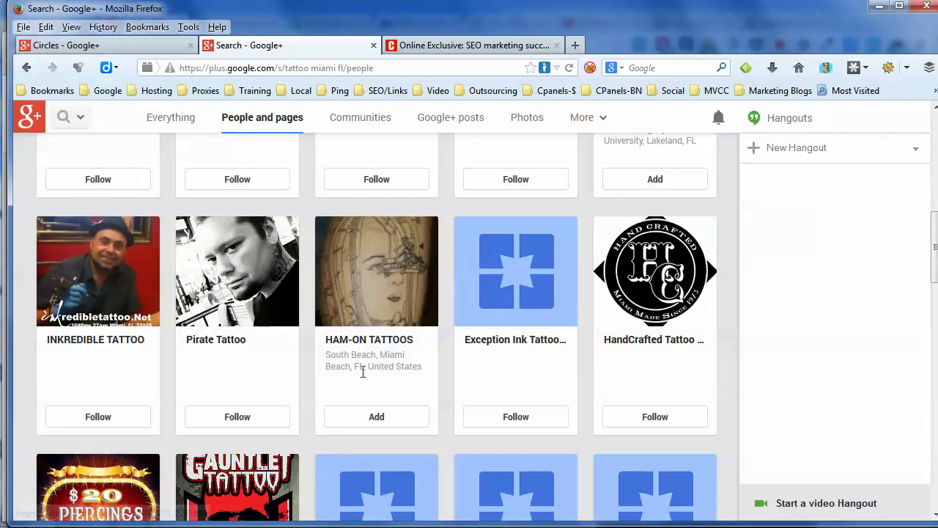
click(147, 378)
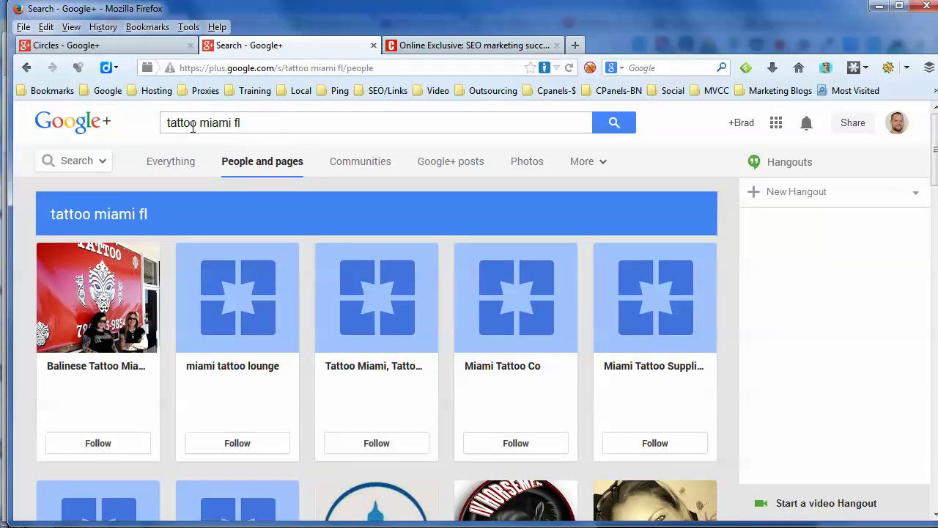
- Change the Google+ search to "bakery miami fl" and browse the bakery pages available to follow
drag(198, 123, 110, 139)
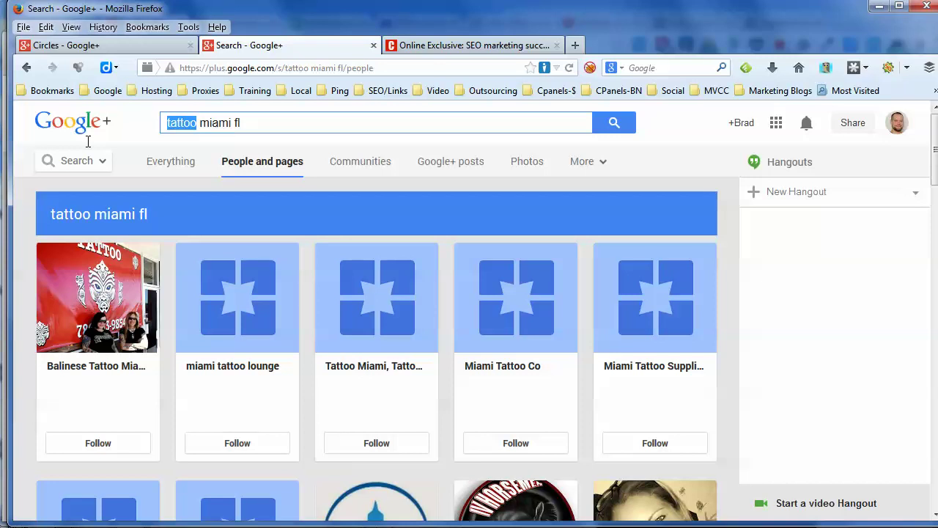
text(bakery)
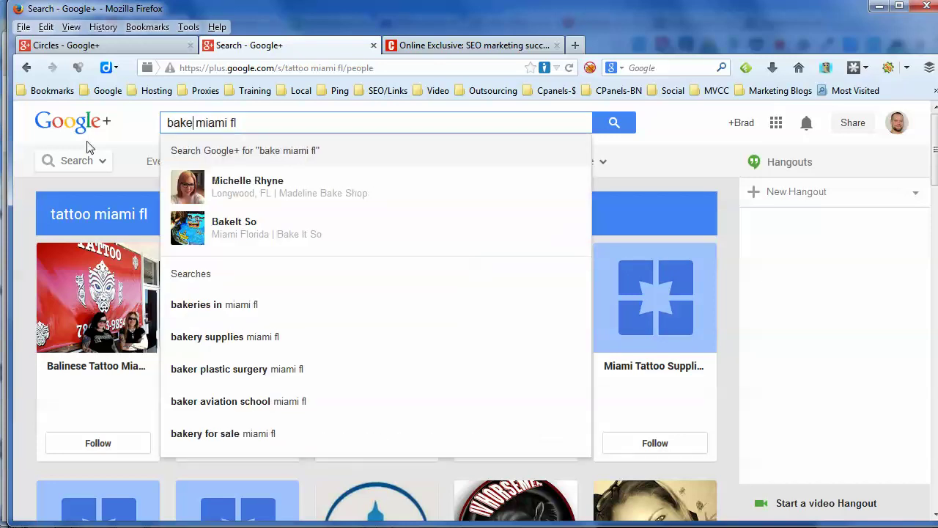
key(Return)
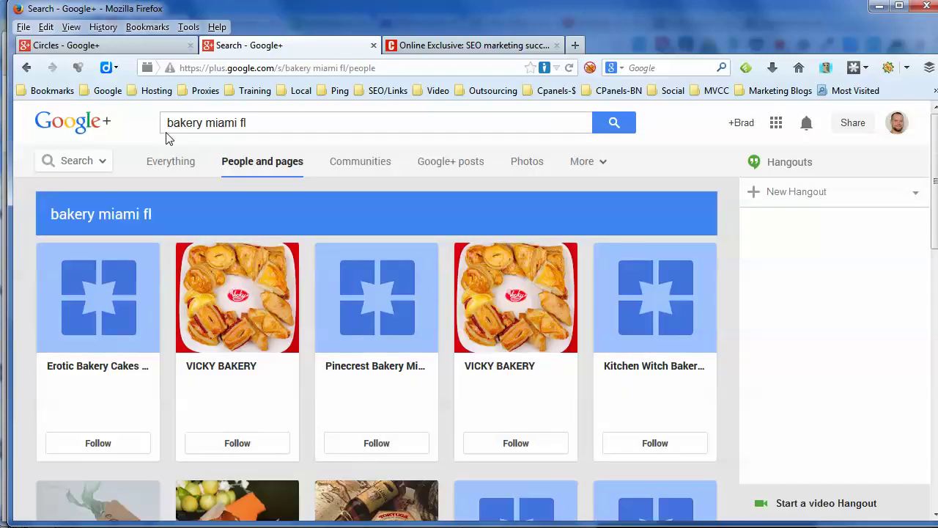
scroll(447, 348, down, 5)
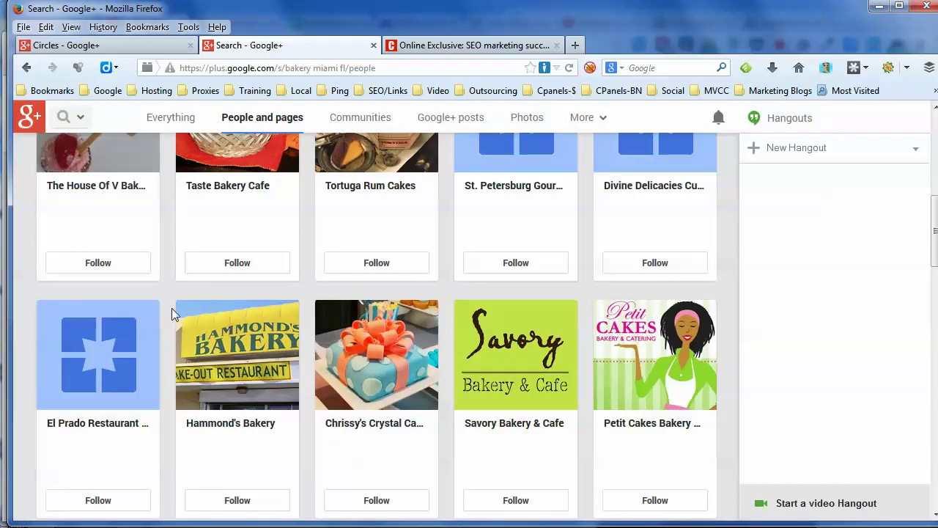
scroll(163, 264, up, 1)
scroll(163, 268, up, 3)
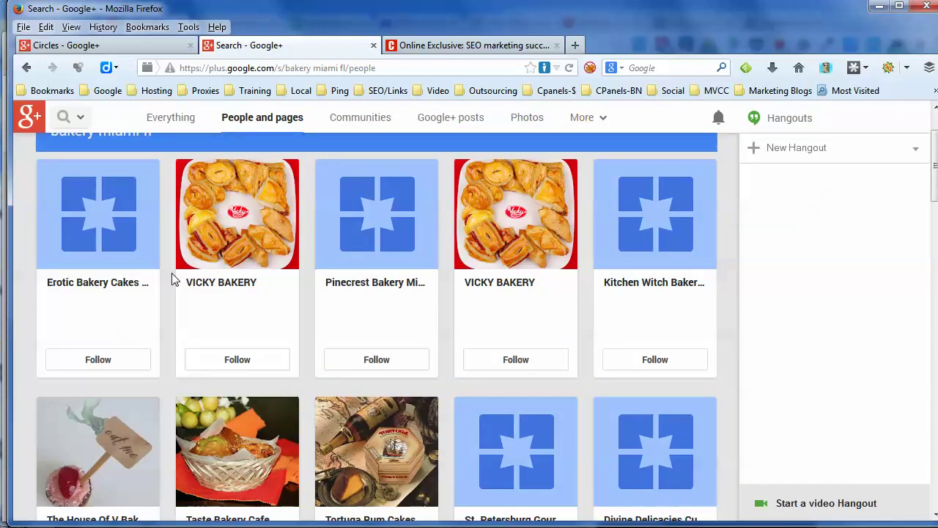
mouse_move(274, 370)
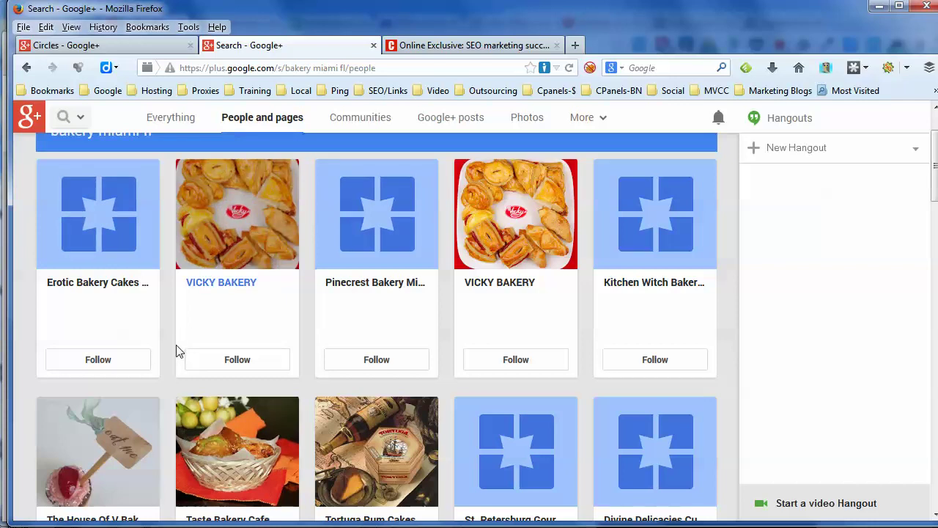
mouse_move(122, 362)
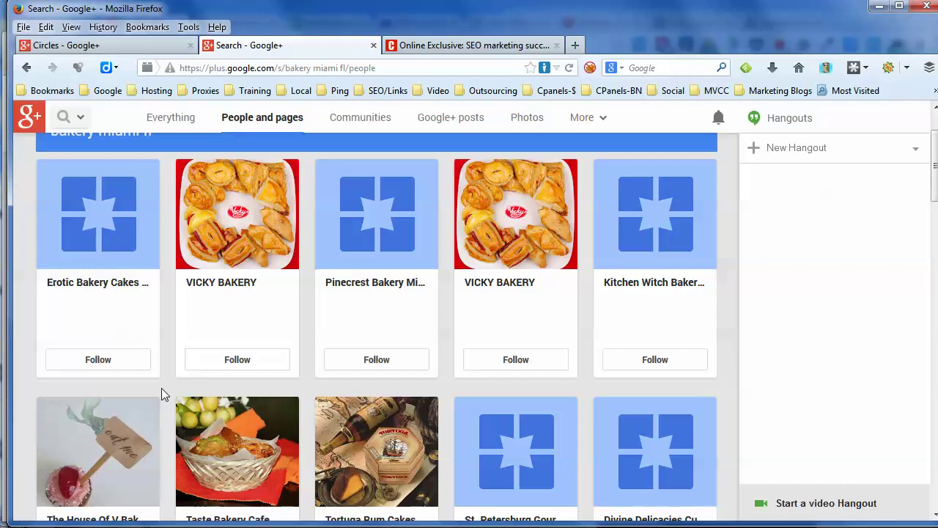
scroll(172, 395, down, 4)
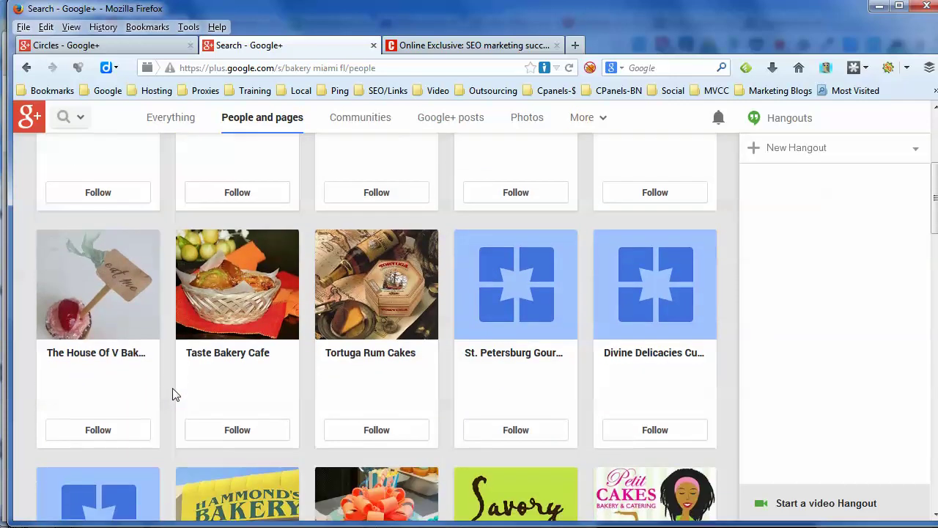
scroll(171, 394, down, 2)
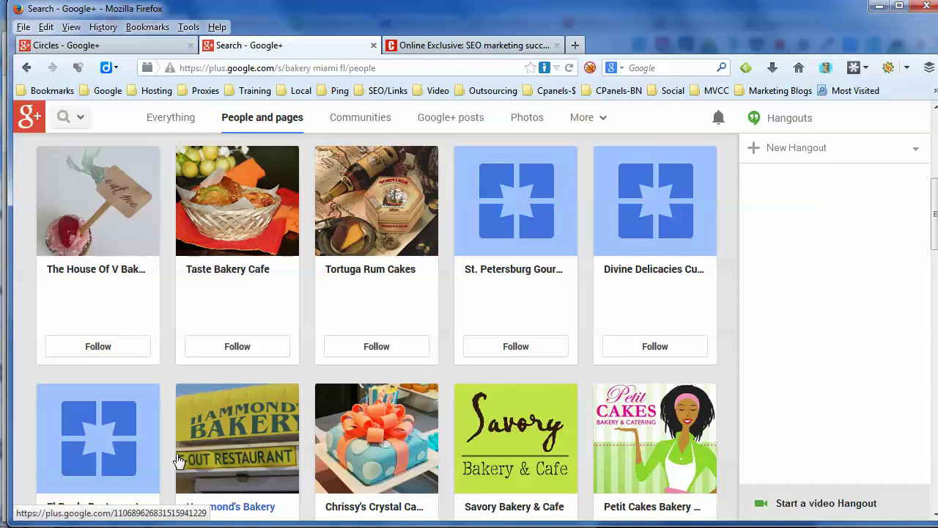
scroll(179, 461, down, 2)
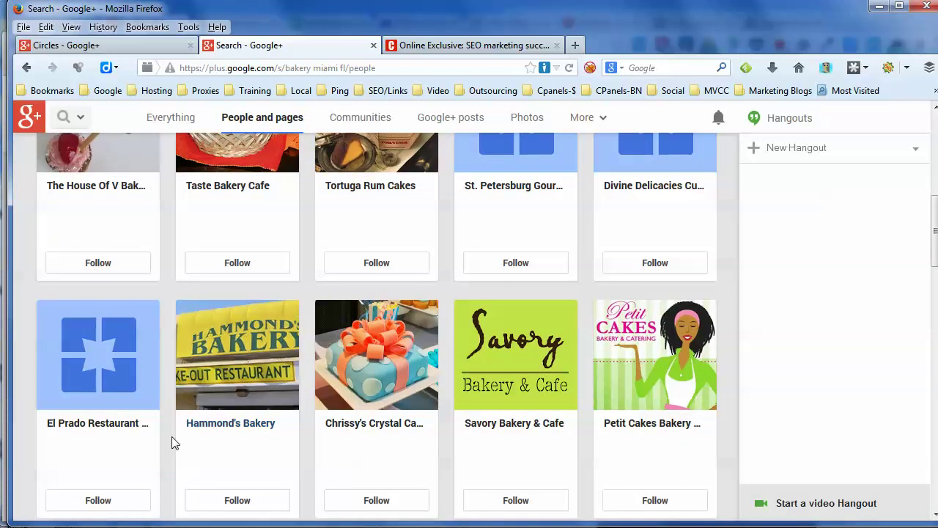
mouse_move(98, 500)
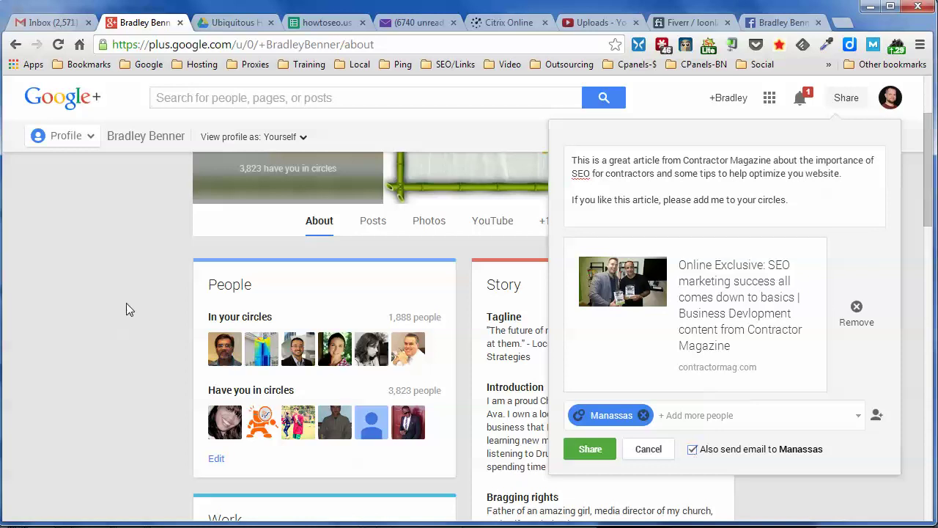
- Dismiss the unshared Contractor Magazine post in Chrome and view the top of the profile's About page
click(124, 272)
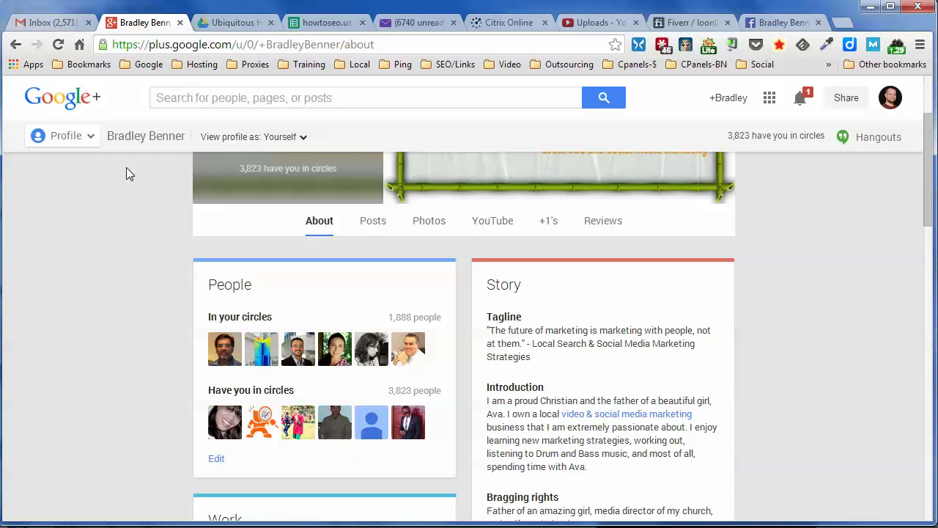
scroll(125, 283, up, 2)
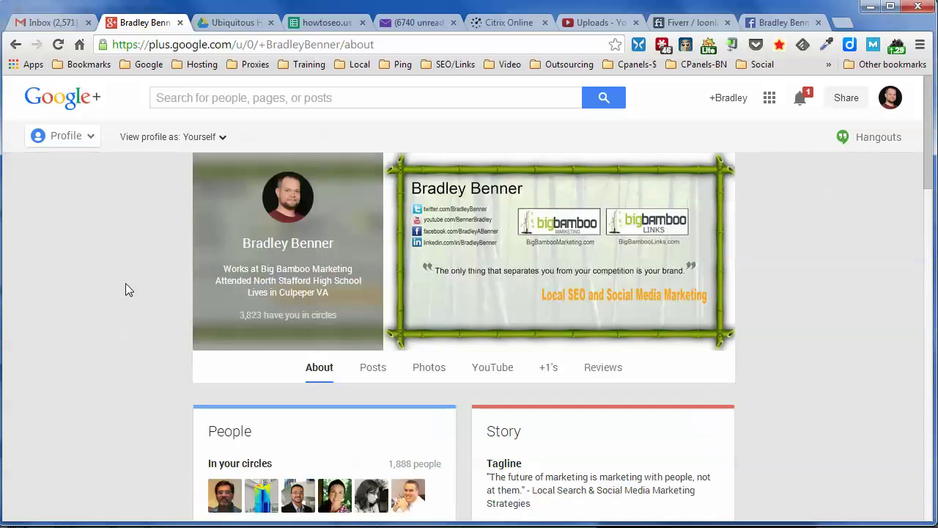